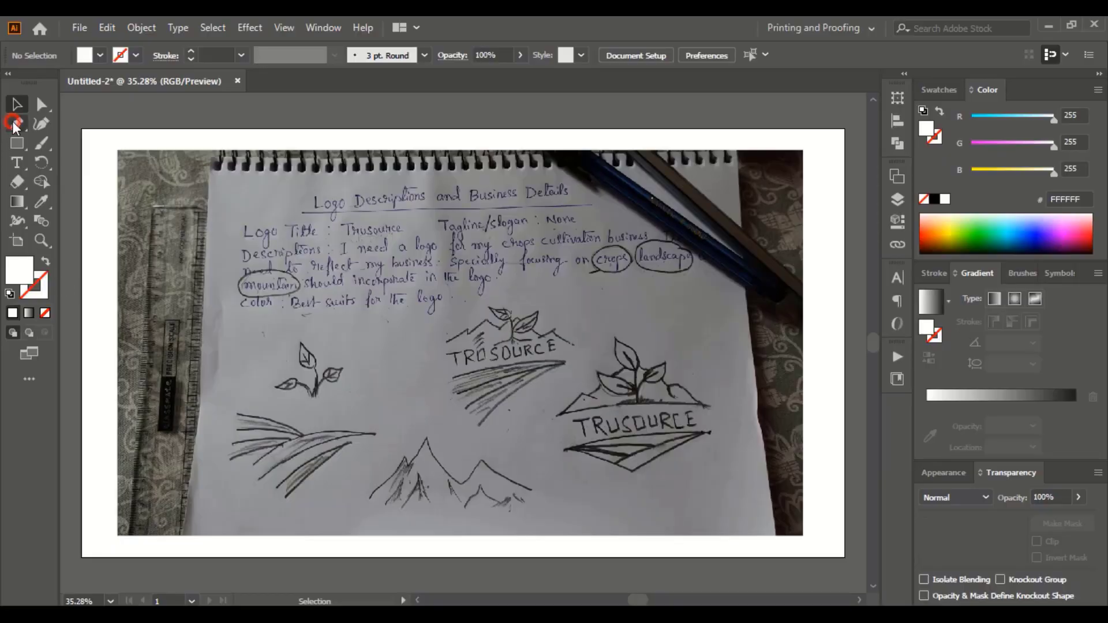
Set up the Pen tool with no fill and a 2 pt orange stroke, colour FF3A09.
left_click(44, 313)
left_click(35, 289)
left_click(13, 315)
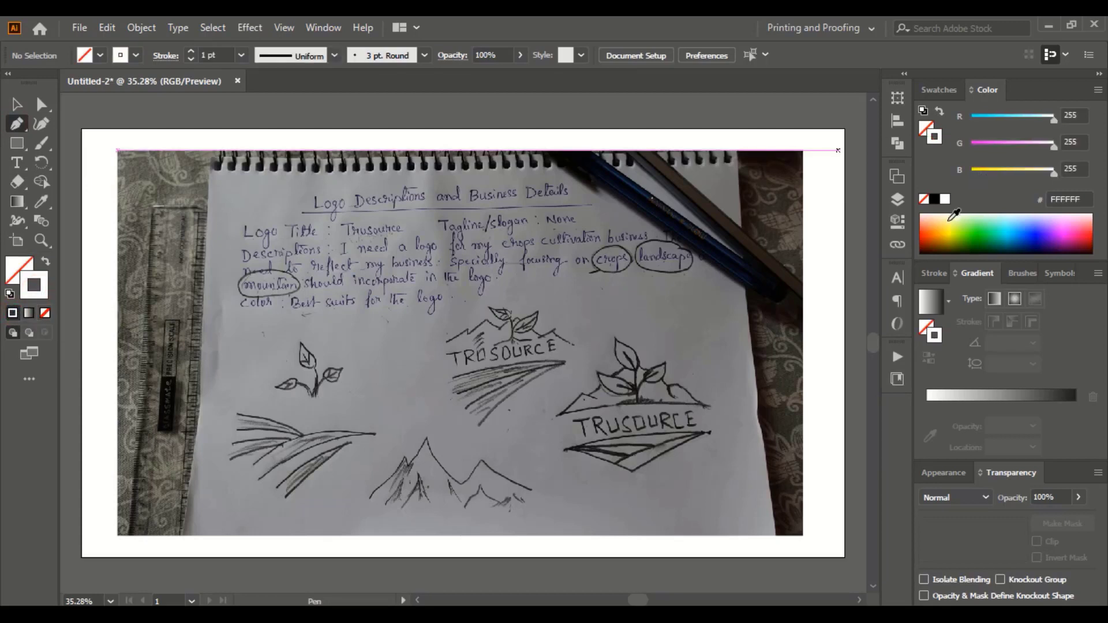
left_click(925, 232)
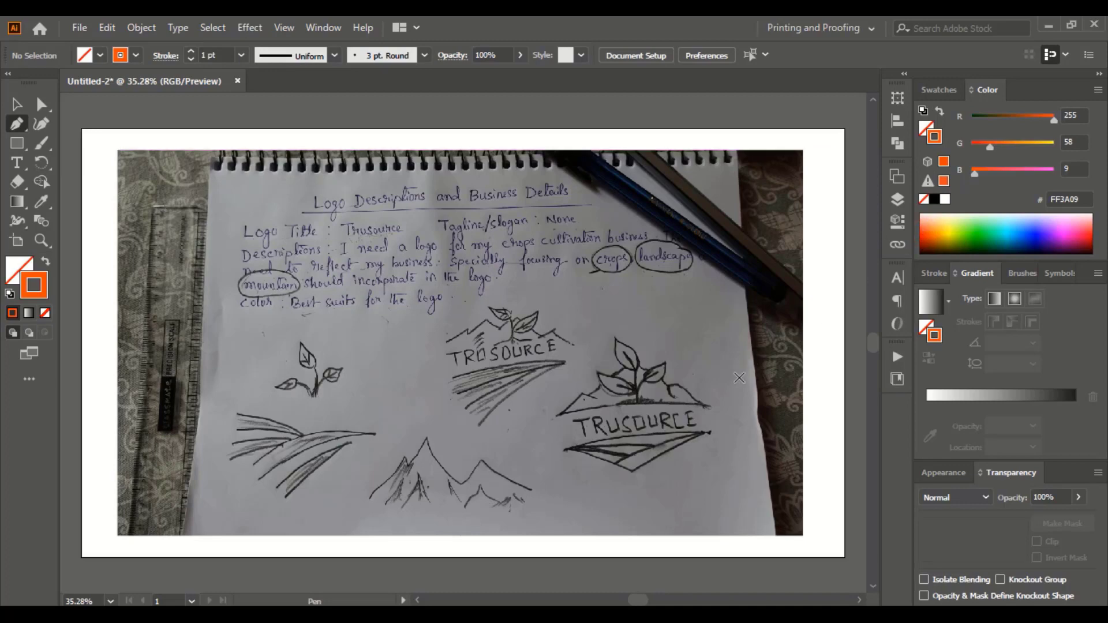
left_click(190, 52)
Trace a shallow upward arc across the width of the final TRUSOURCE sketch, along the line above its lettering.
key("ctrl+equal")
key("ctrl+equal")
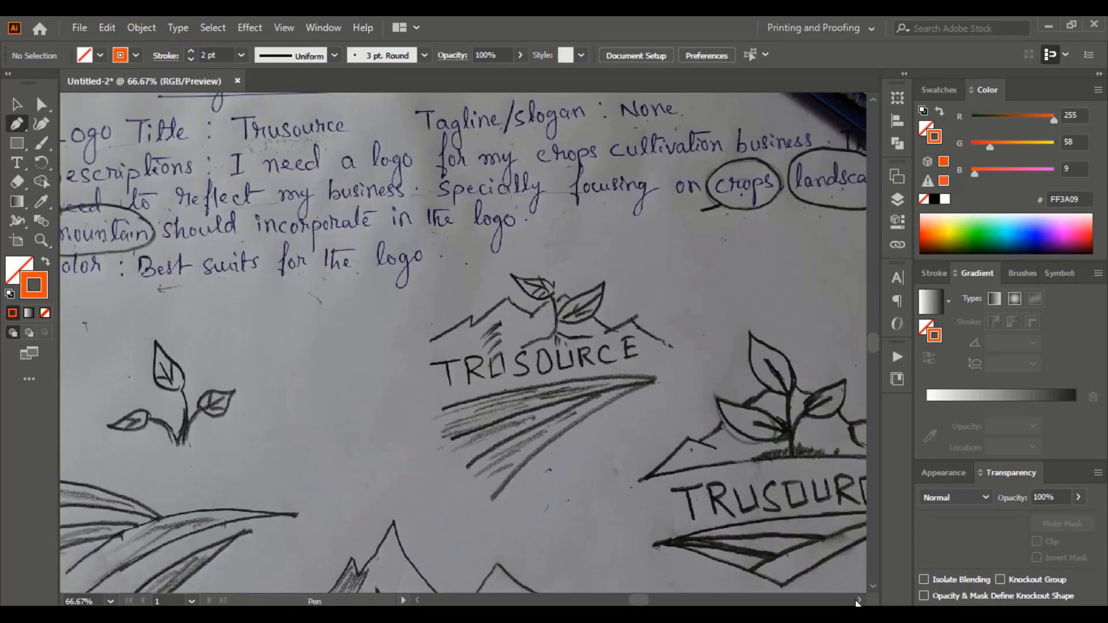
left_click(856, 601)
scroll(767, 413, "down", 2)
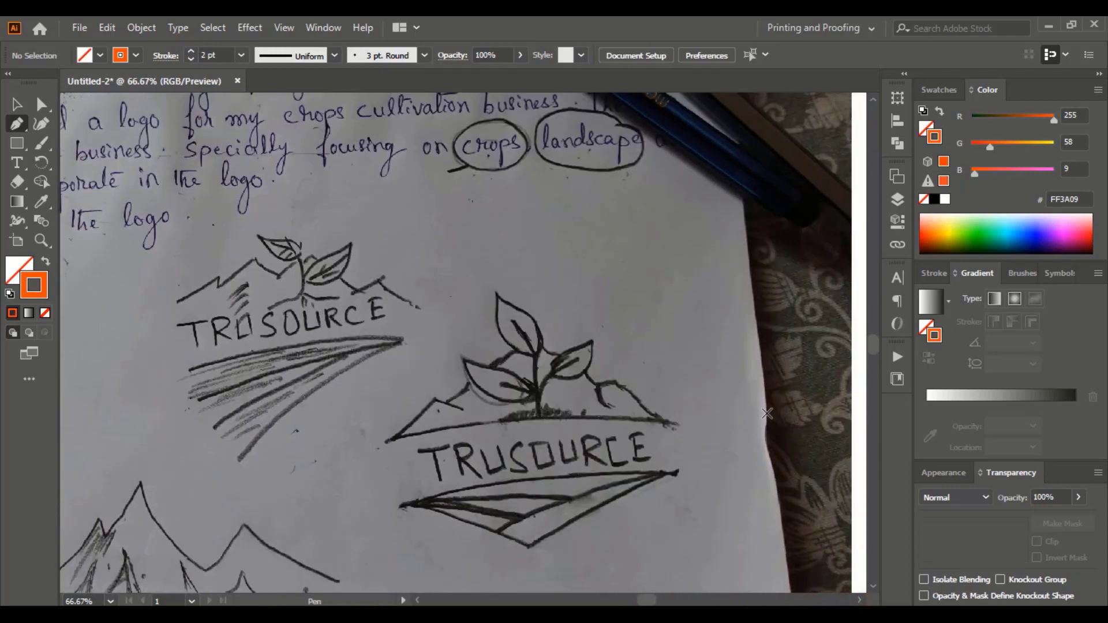
key("ctrl+equal")
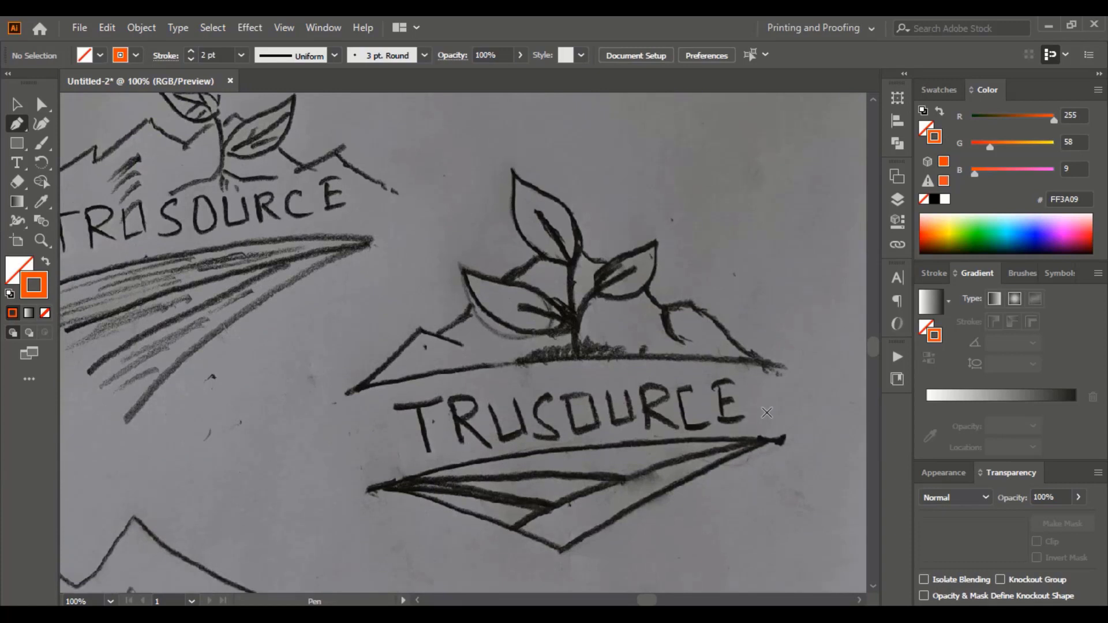
scroll(766, 413, "down", 2)
scroll(766, 413, "down", 1)
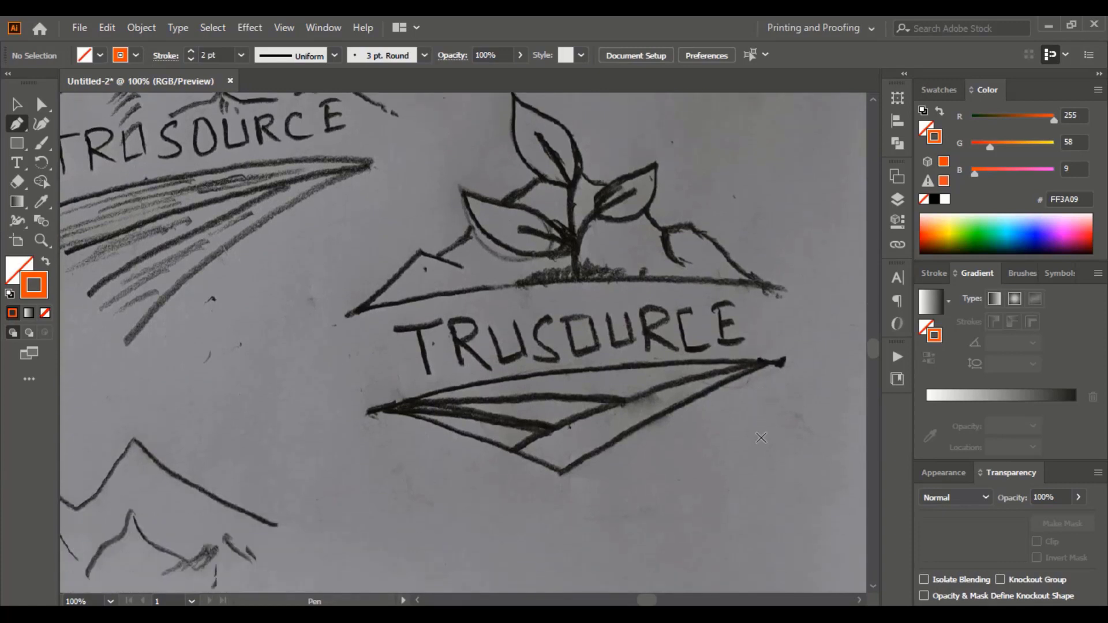
scroll(685, 421, "up", 2)
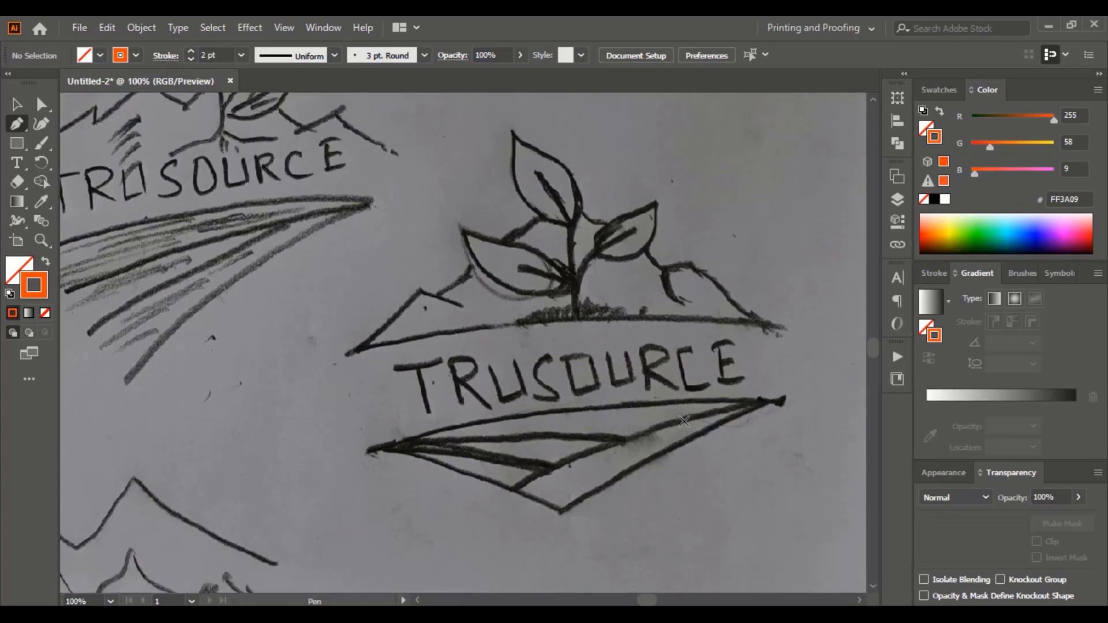
left_click(343, 343)
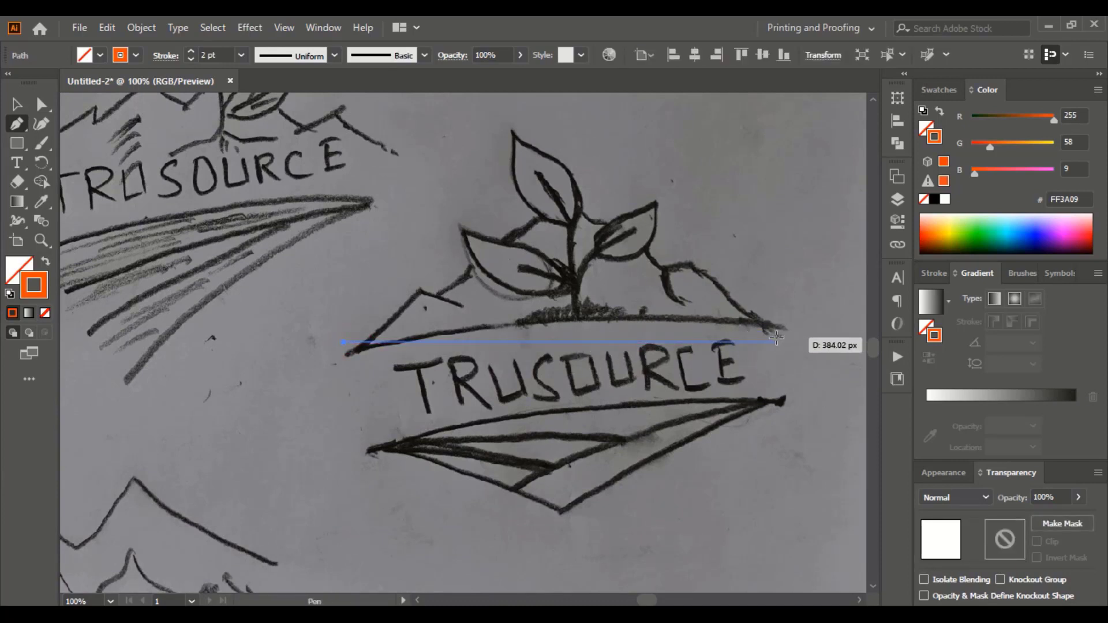
left_click(776, 338, "shift")
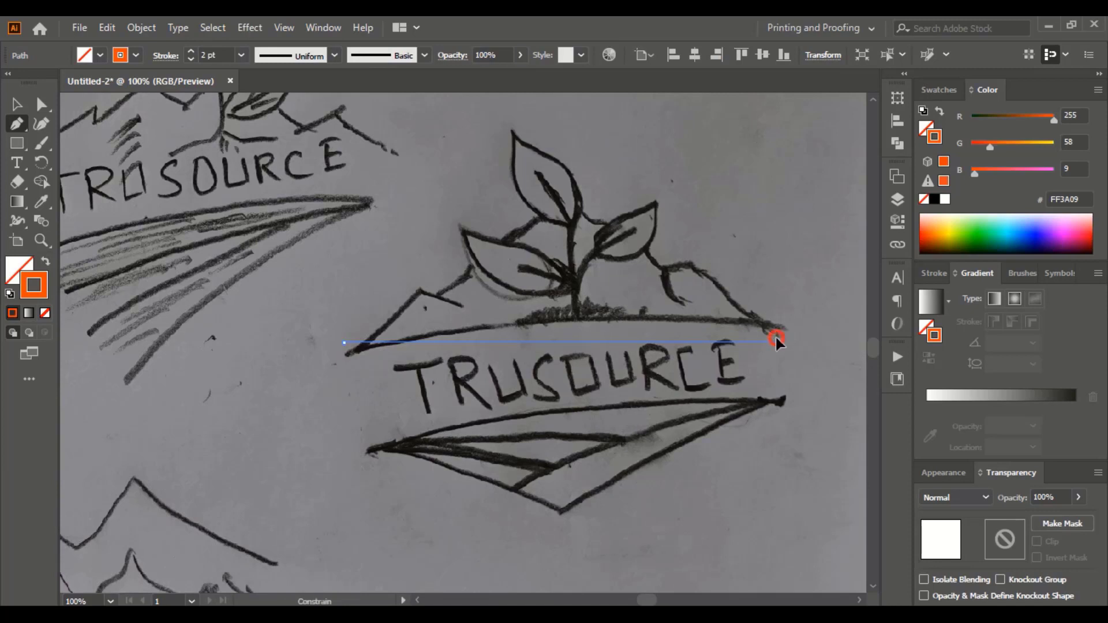
left_click_drag(799, 373, 688, 397)
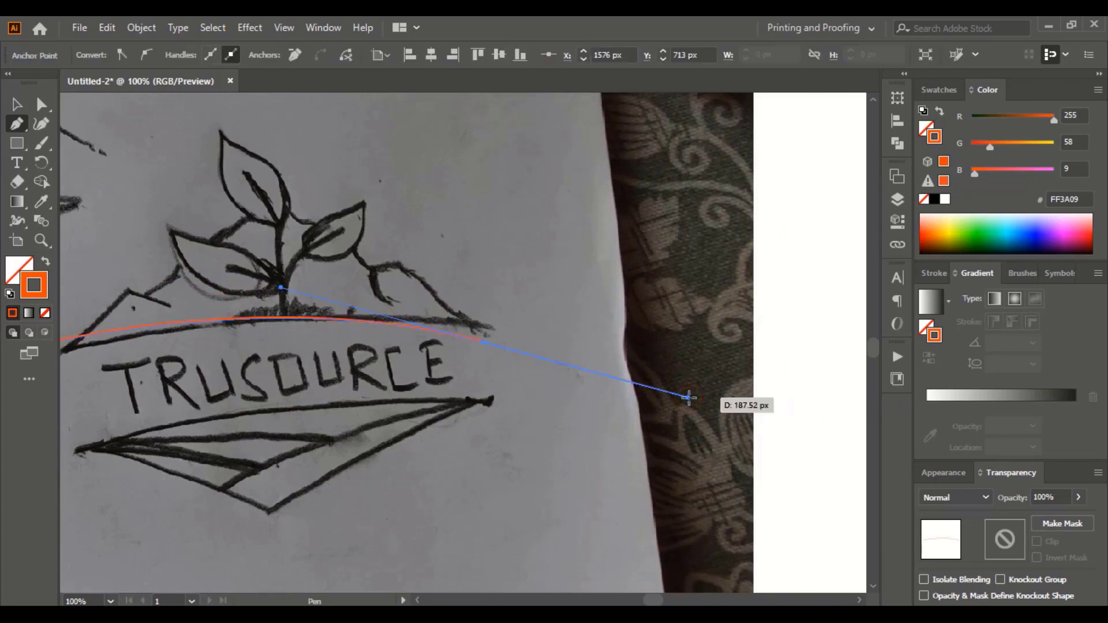
left_click(15, 106)
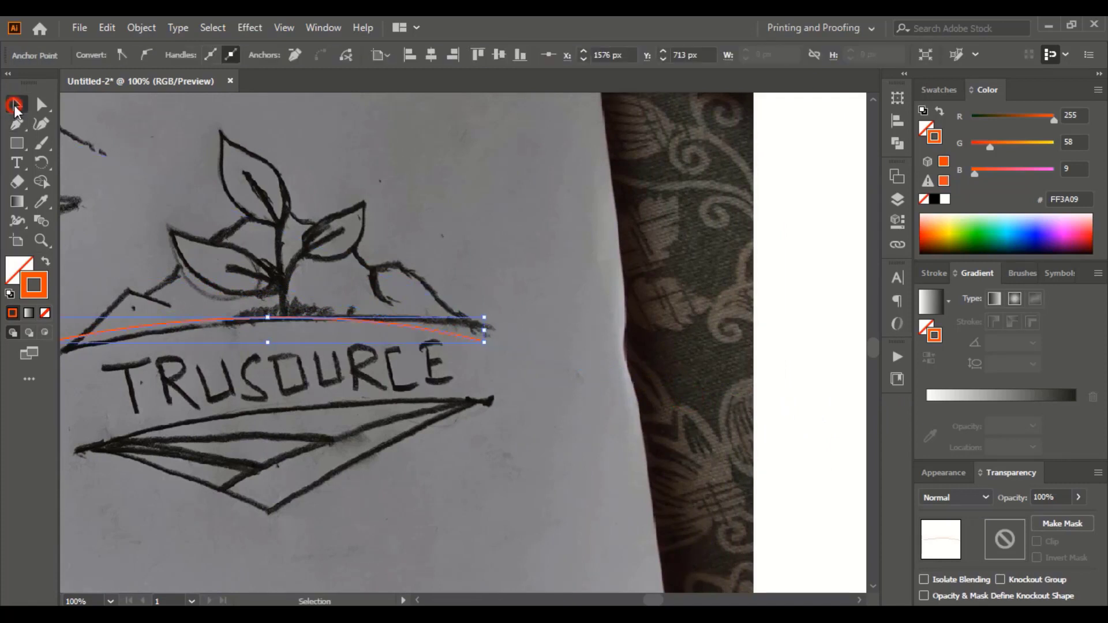
left_click(416, 600)
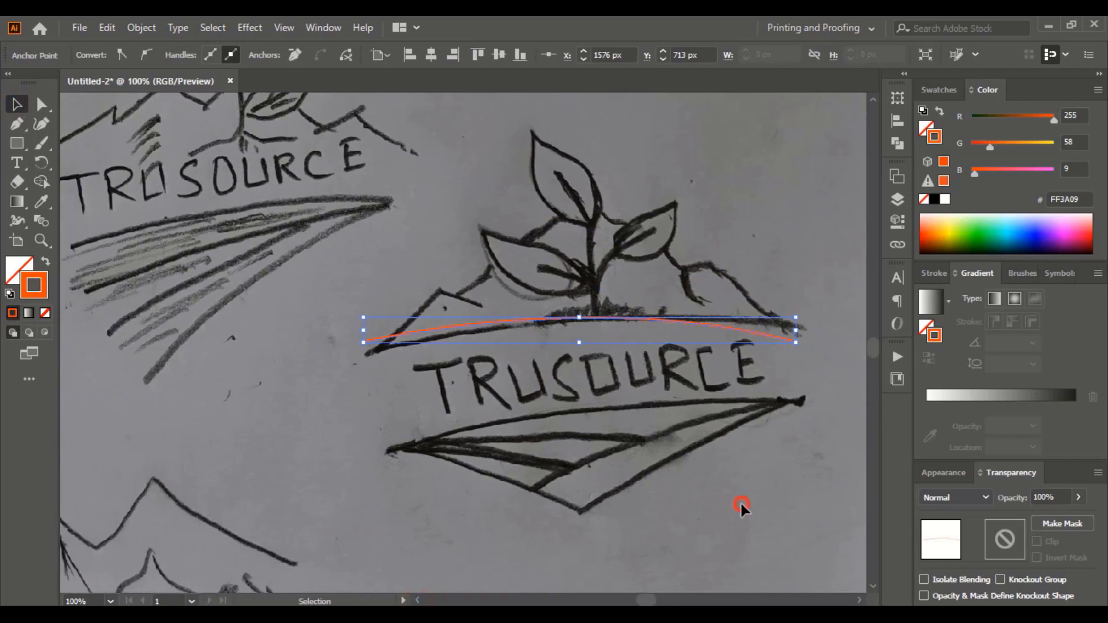
left_click(741, 506)
Duplicate the arc straight down to beneath the sketched lettering, and place another copy midway between the two arcs.
left_click(669, 322)
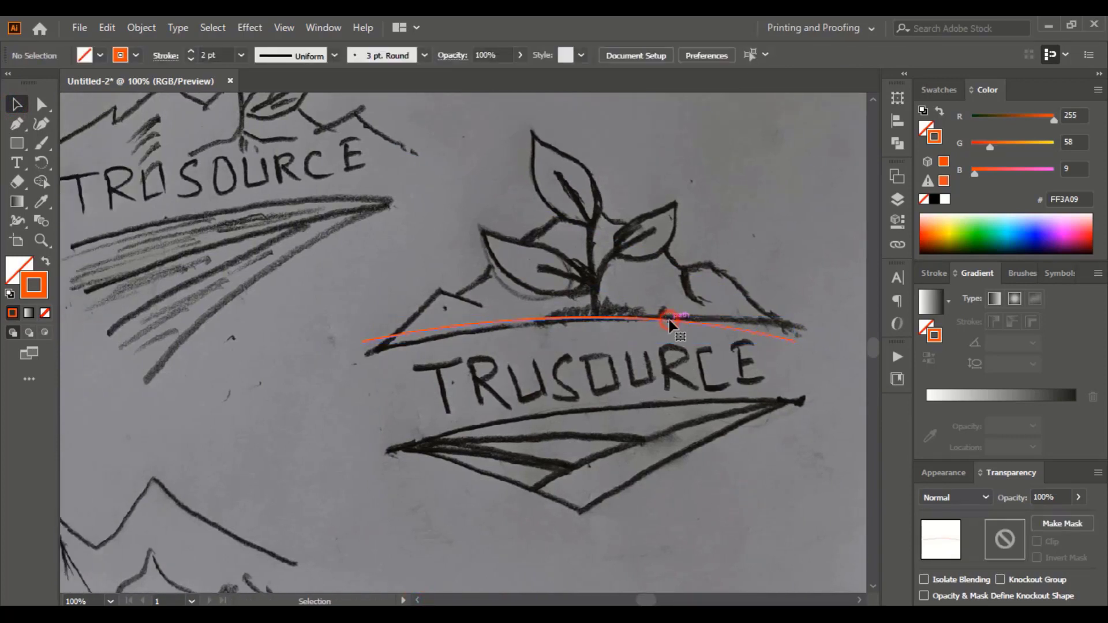
left_click_drag(648, 322, 649, 391)
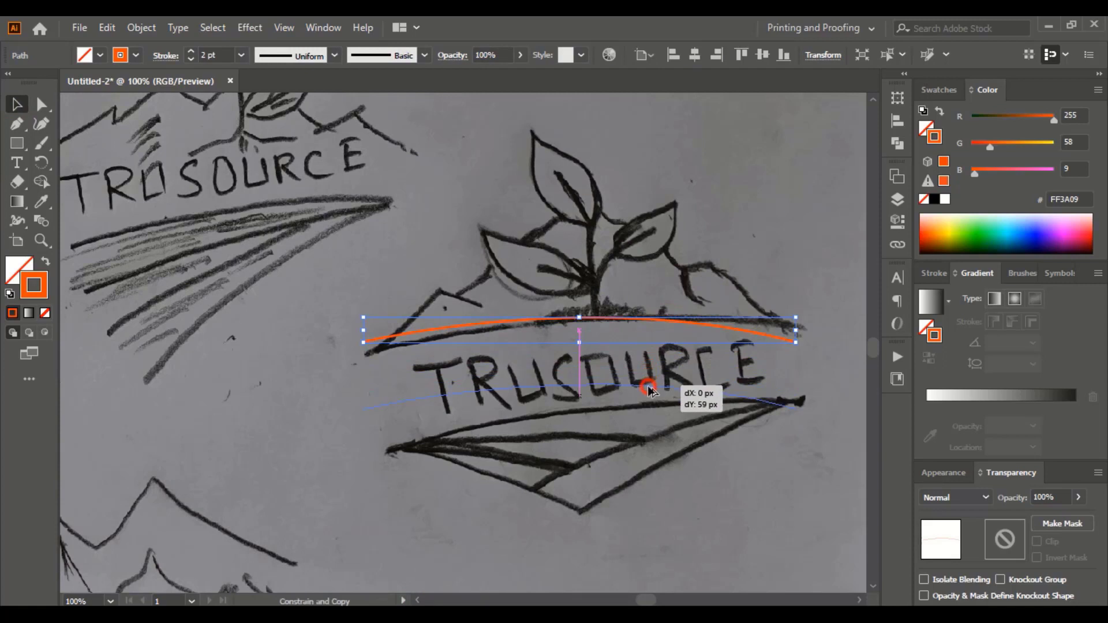
left_click_drag(649, 390, 648, 391)
left_click(666, 471)
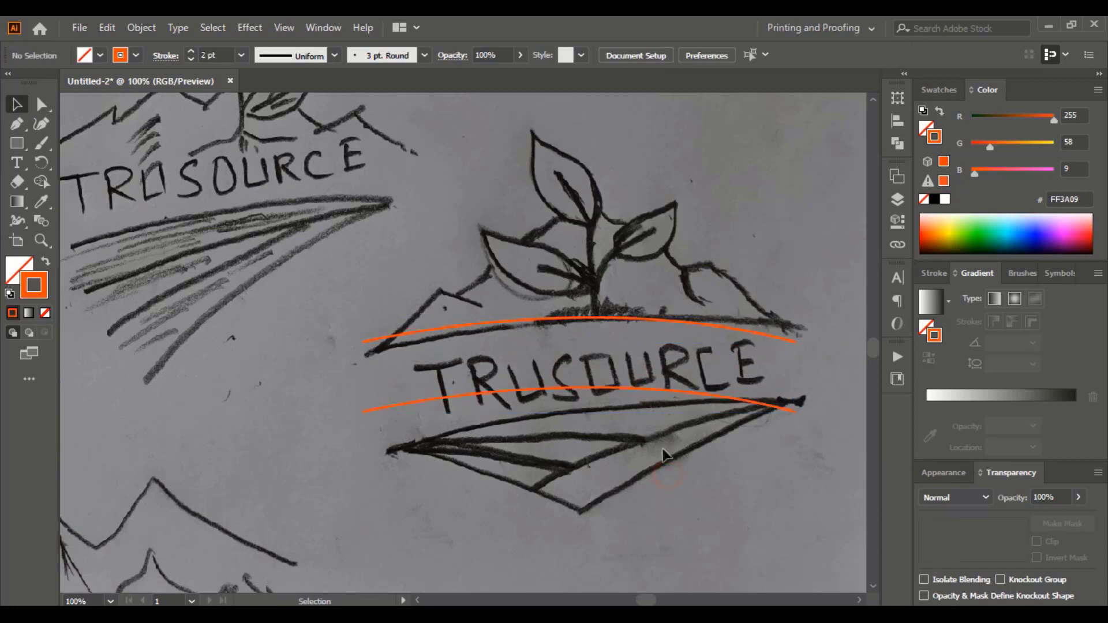
left_click(644, 391)
left_click_drag(634, 391, 634, 361)
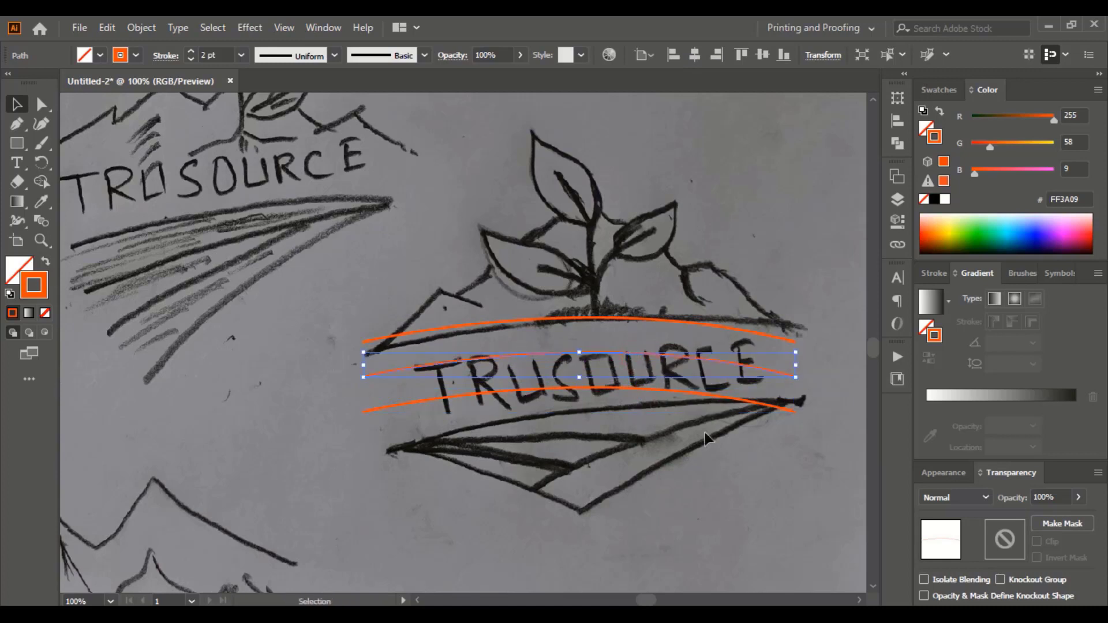
left_click(728, 482)
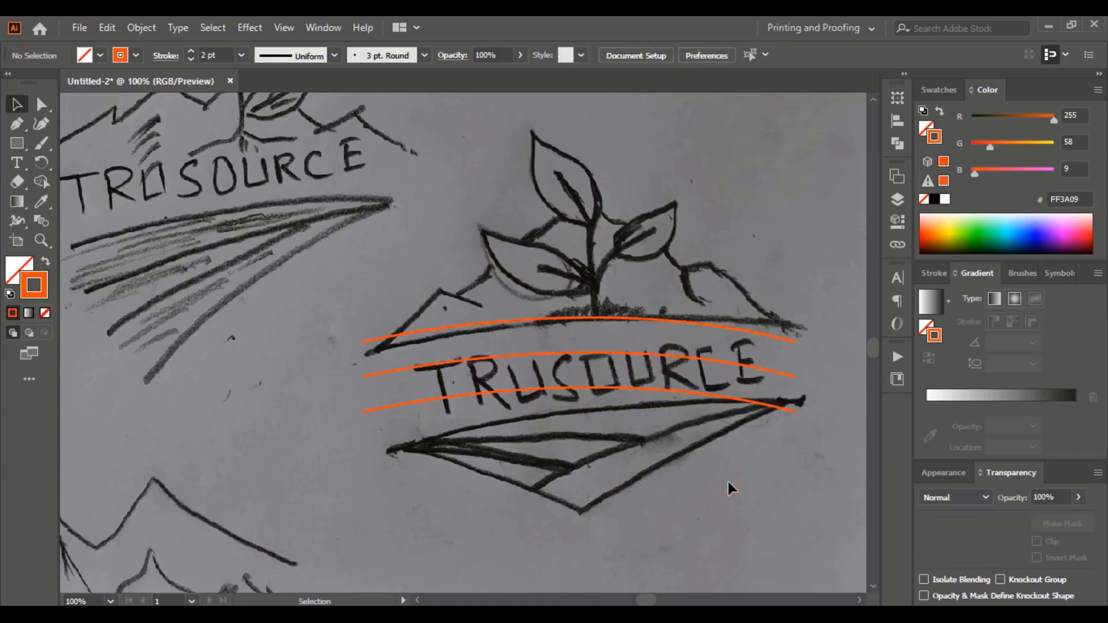
Add the text TRUSOURCE as type on the middle arc.
left_click(17, 164)
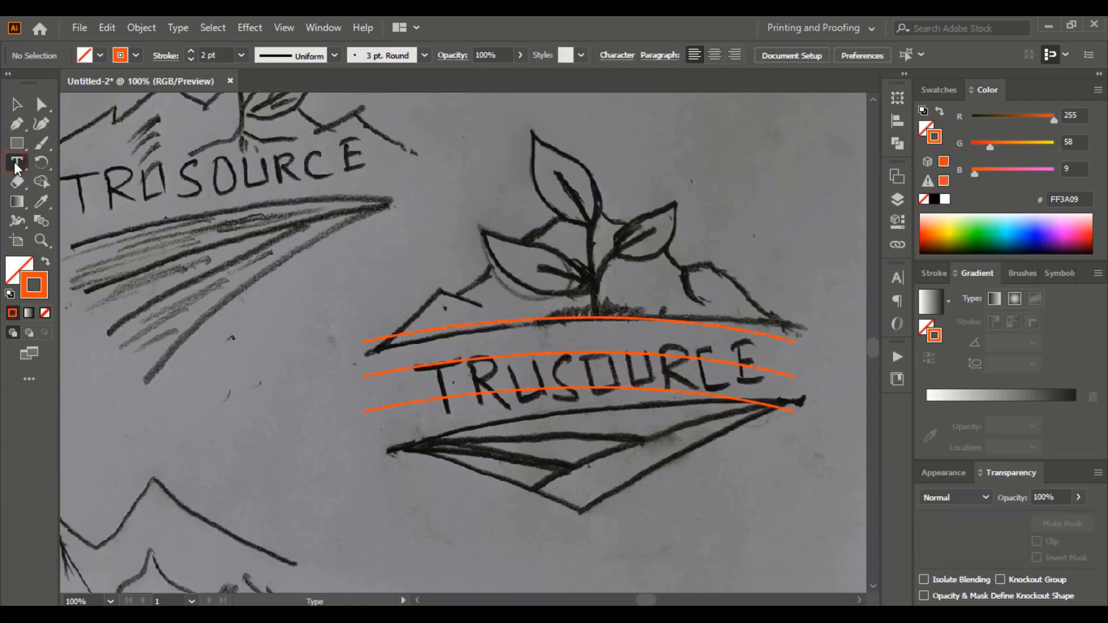
left_click(433, 364)
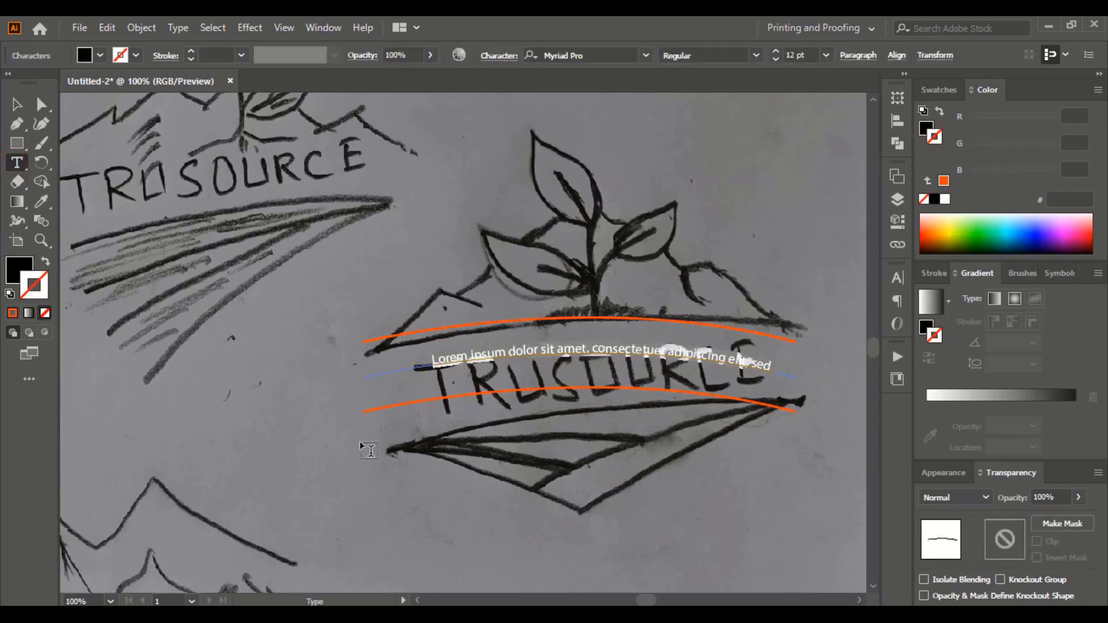
type("TR")
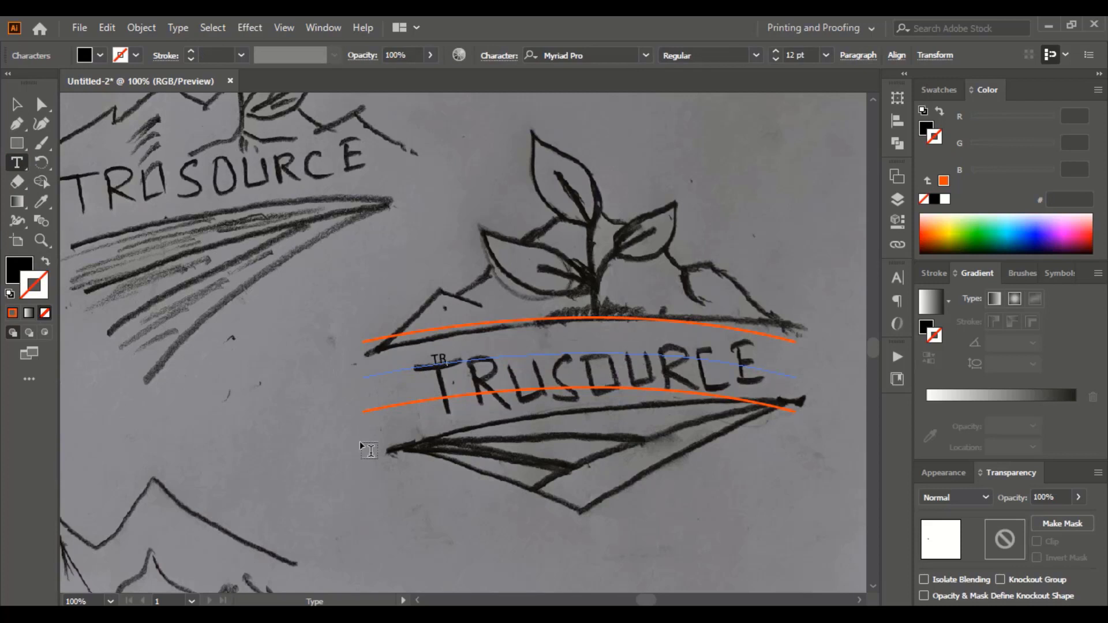
type("USOURCE")
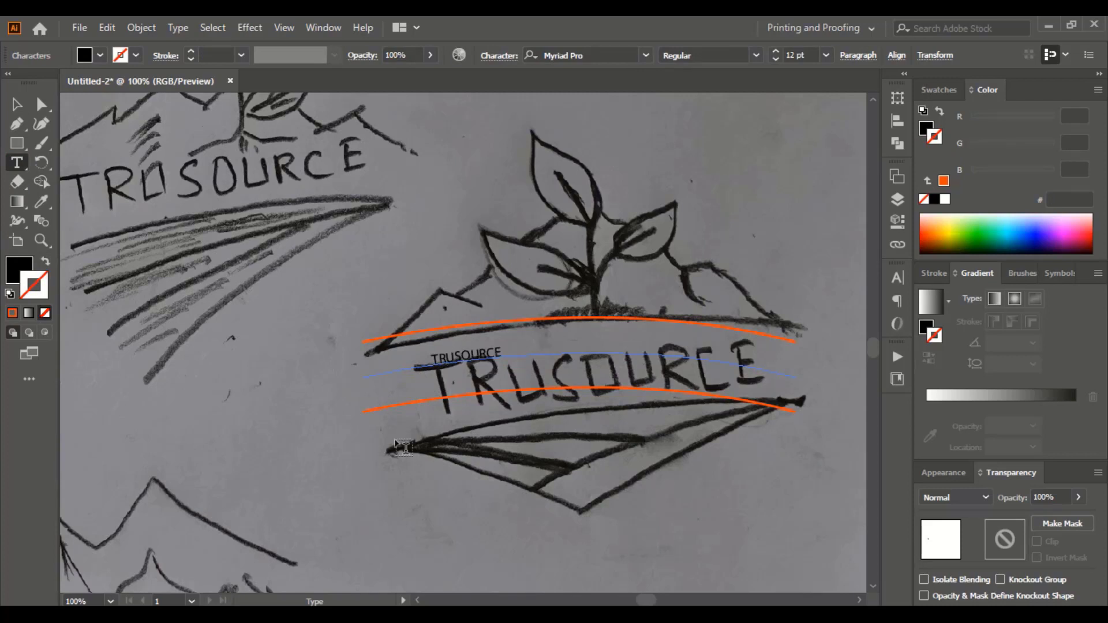
Set the font size of the TRUSOURCE path text to 61 pt.
left_click(17, 104)
left_click(791, 55)
type("100")
key("Return")
left_click_drag(775, 58, 775, 58)
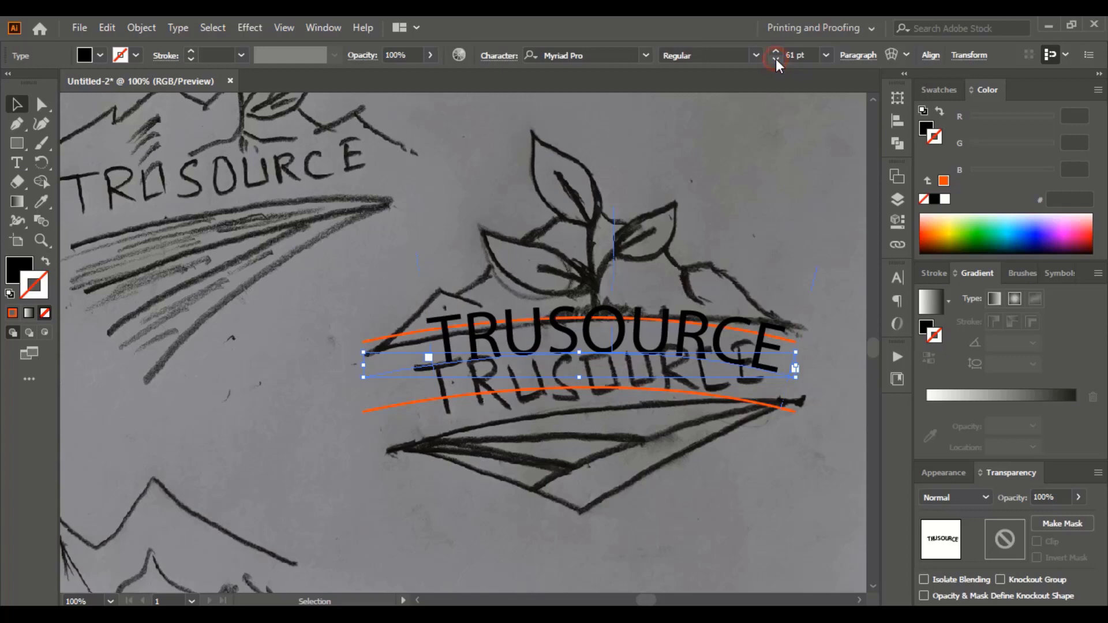
Set the TRUSOURCE text's Type on a Path alignment to Center.
left_click(179, 26)
mouse_move(254, 181)
left_click(491, 277)
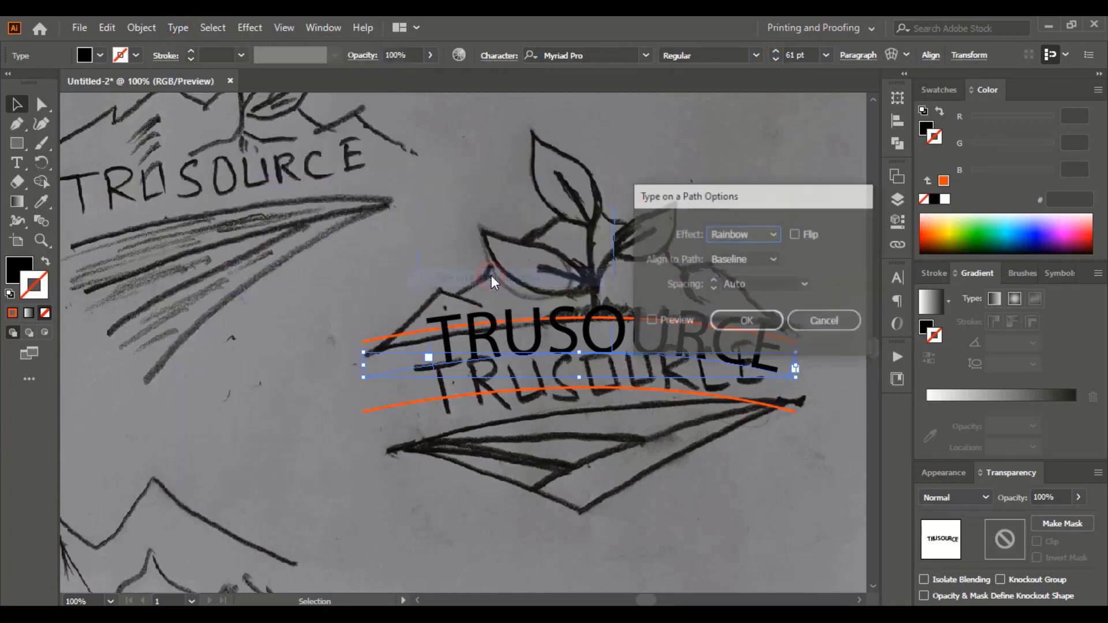
left_click(751, 259)
left_click(735, 315)
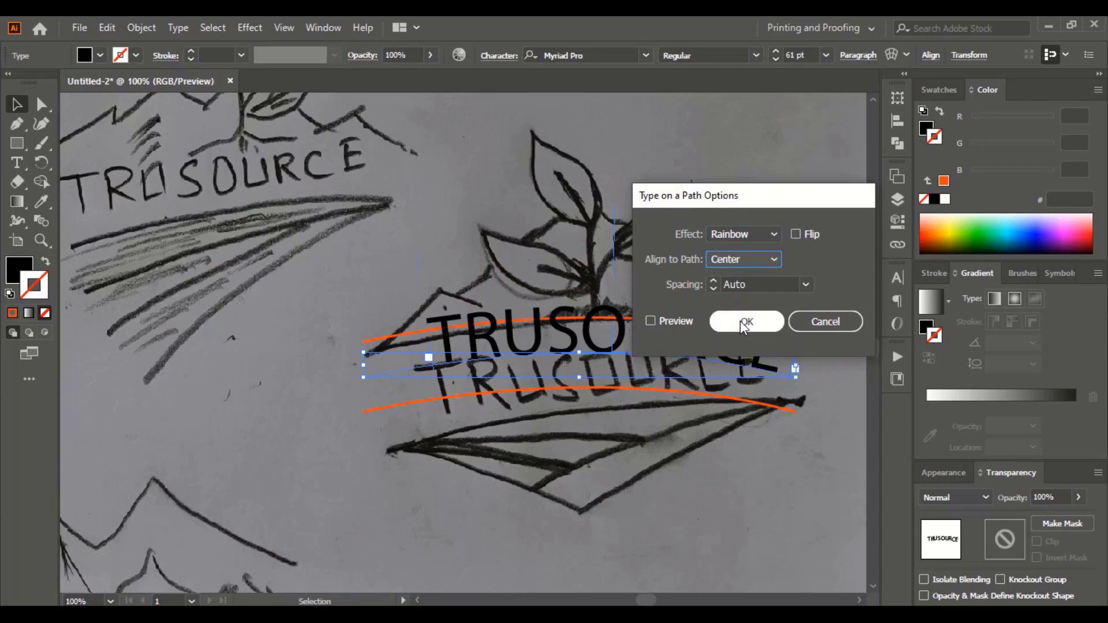
left_click(745, 323)
Fill the TRUSOURCE text with red-orange D71E00 and change its font to Barings Bold.
left_click(20, 267)
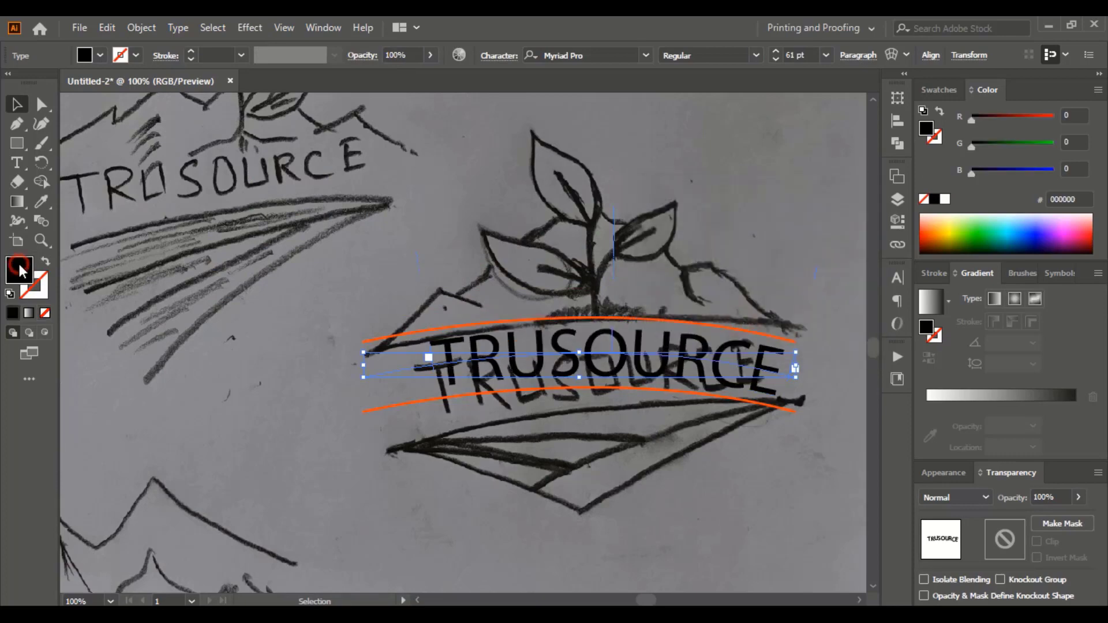
left_click(927, 233)
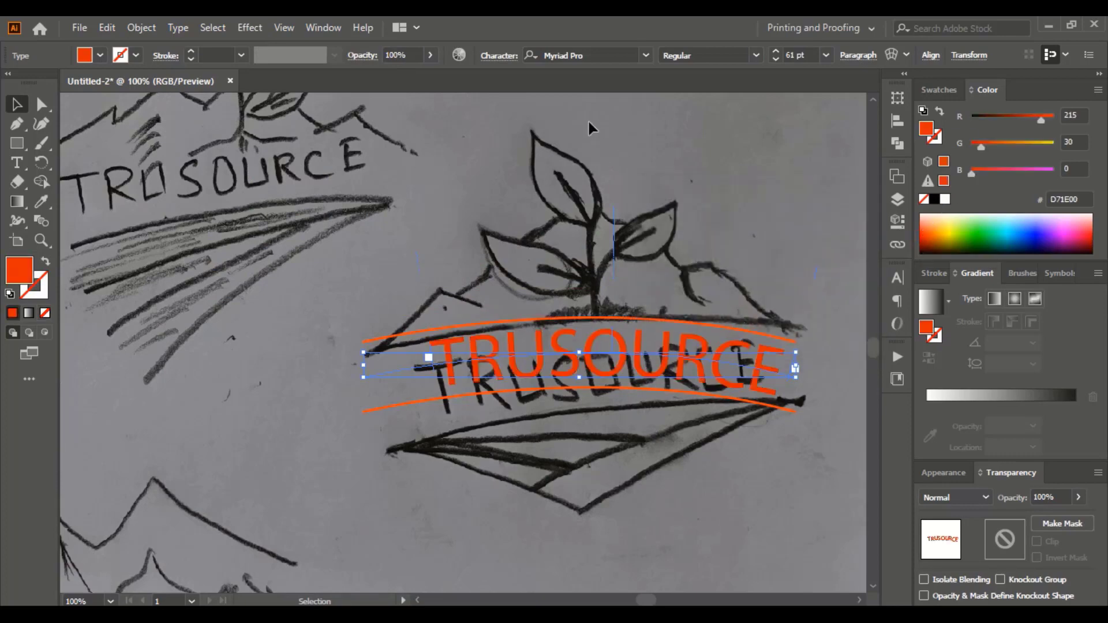
left_click(646, 55)
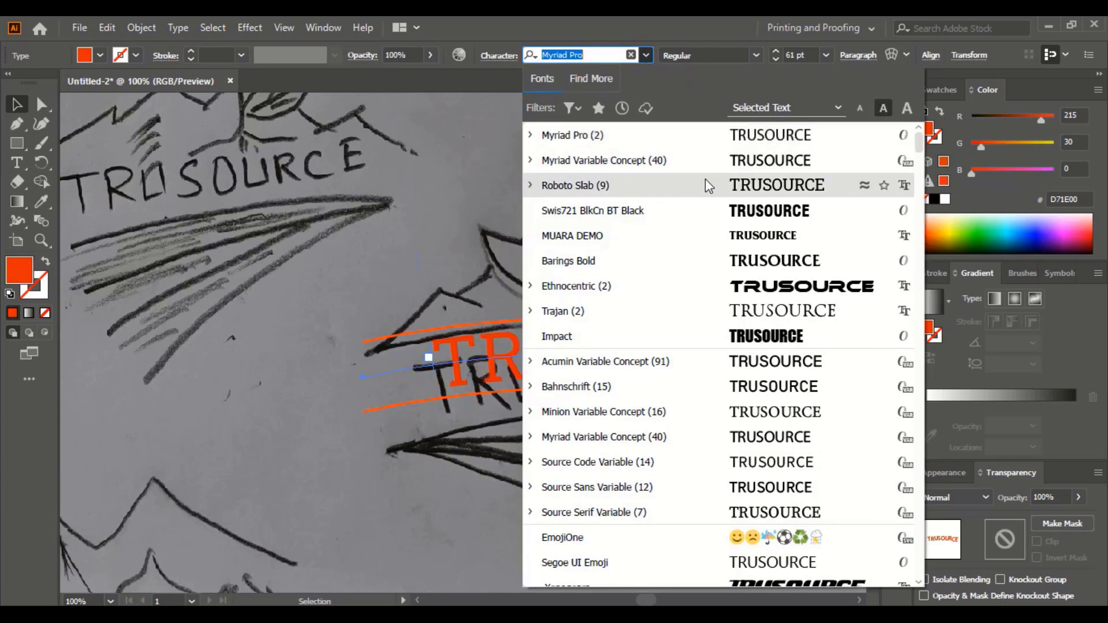
left_click(731, 259)
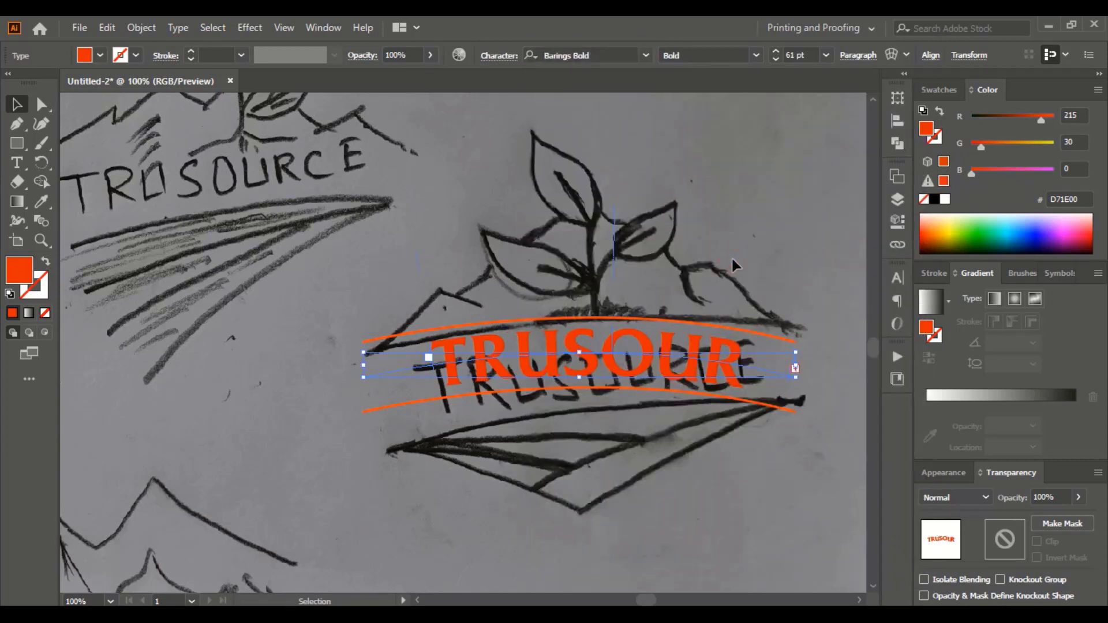
Extend the path text's start to the left end of the arc and centre-align the lettering.
left_click_drag(437, 378, 359, 370)
left_click(858, 56)
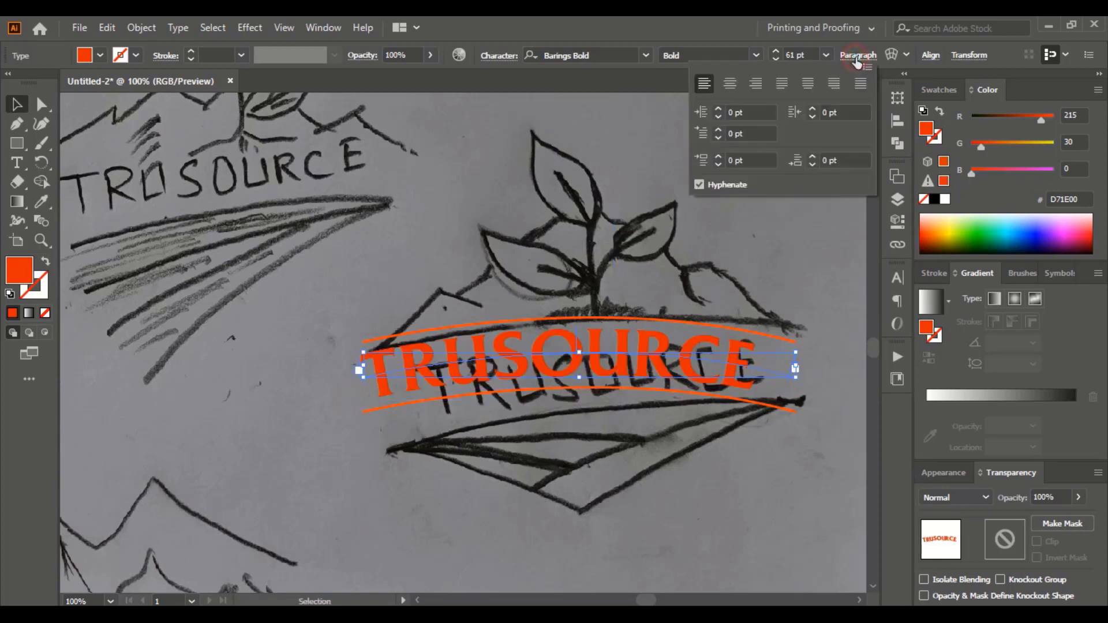
left_click(728, 85)
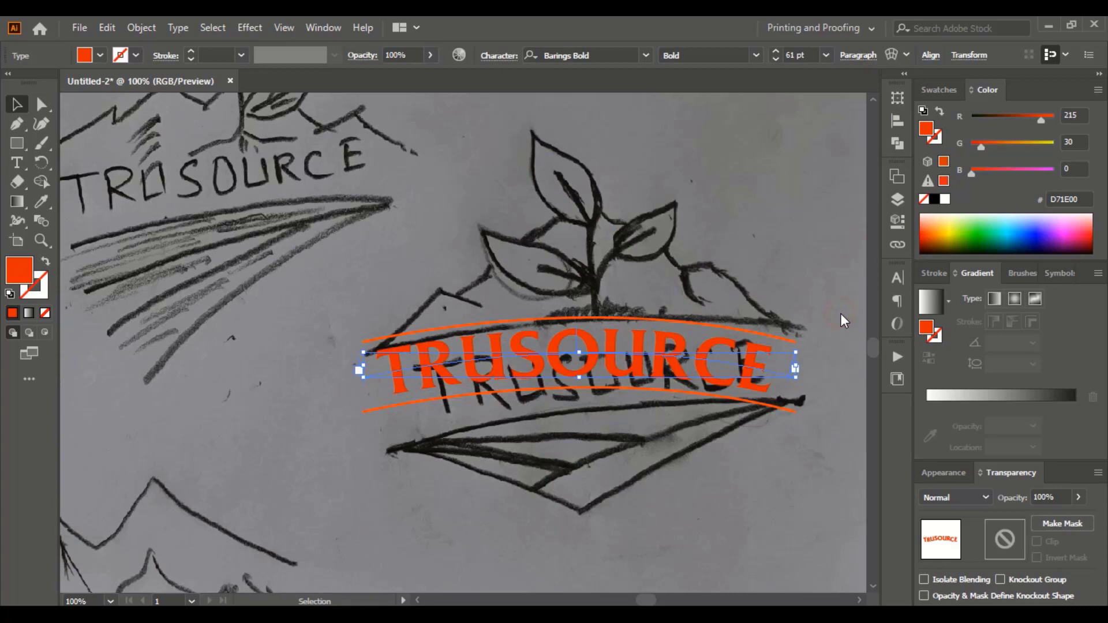
left_click(832, 250)
Draw an open V-shaped path beneath the lettering, spanning the width of the text with its point at the middle.
left_click(17, 124)
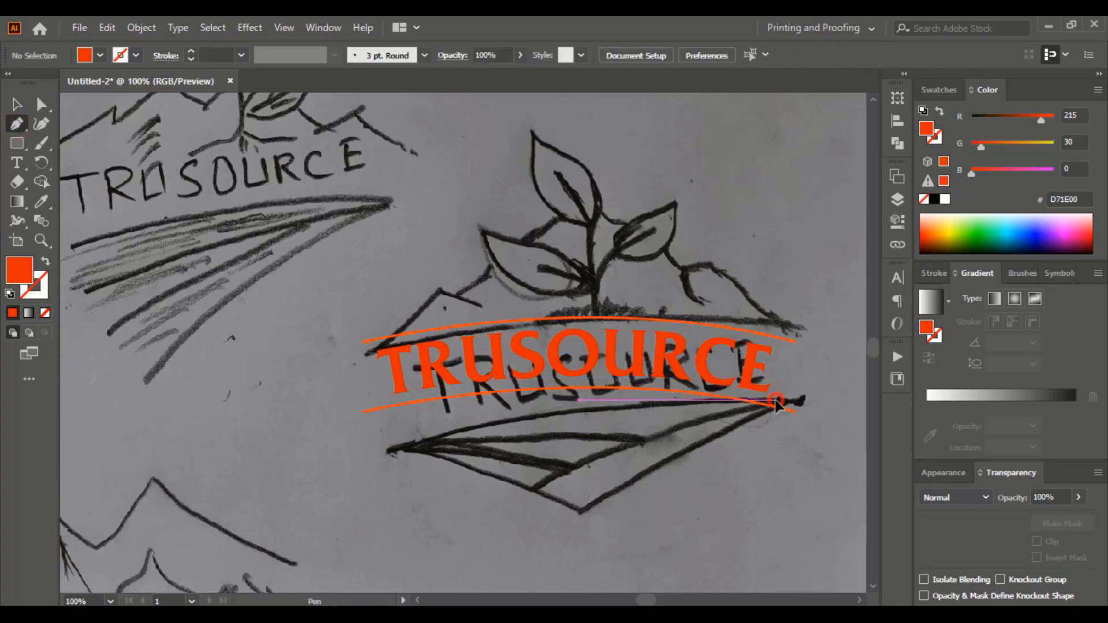
left_click(776, 400)
left_click_drag(776, 400, 595, 474)
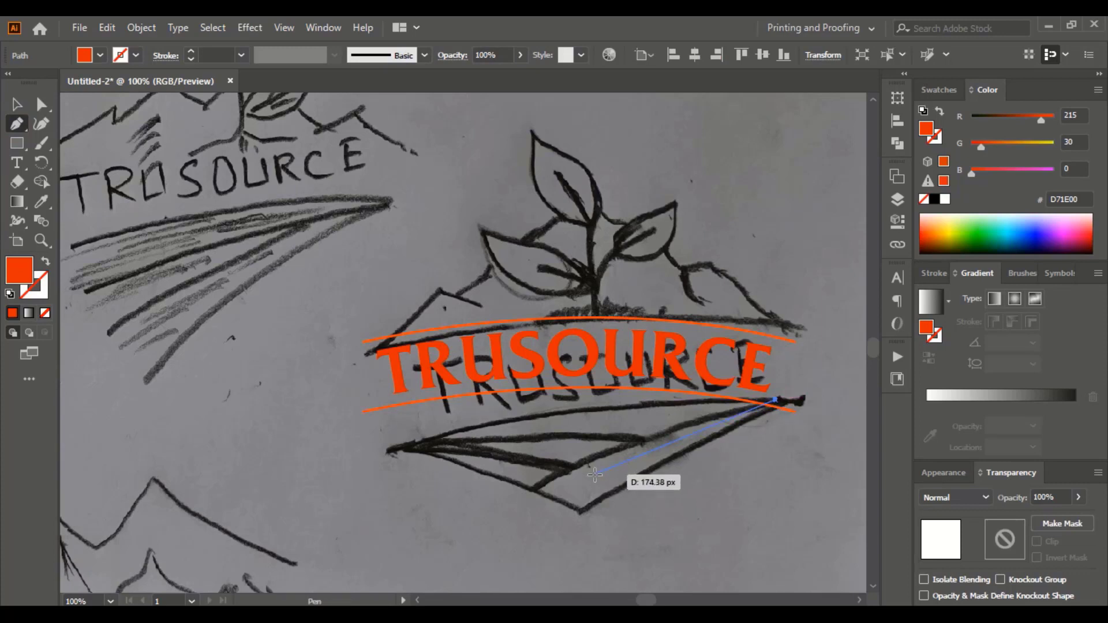
left_click(595, 475)
left_click(376, 400)
Give the V-shaped path no fill and a 2 pt stroke in D71E00.
left_click(45, 312)
left_click(34, 285)
left_click(12, 313)
key("v")
left_click(191, 50)
left_click(364, 445)
Draw a curved field line from the V's right arm, just above its point, to the V's upper left end.
left_click(17, 123)
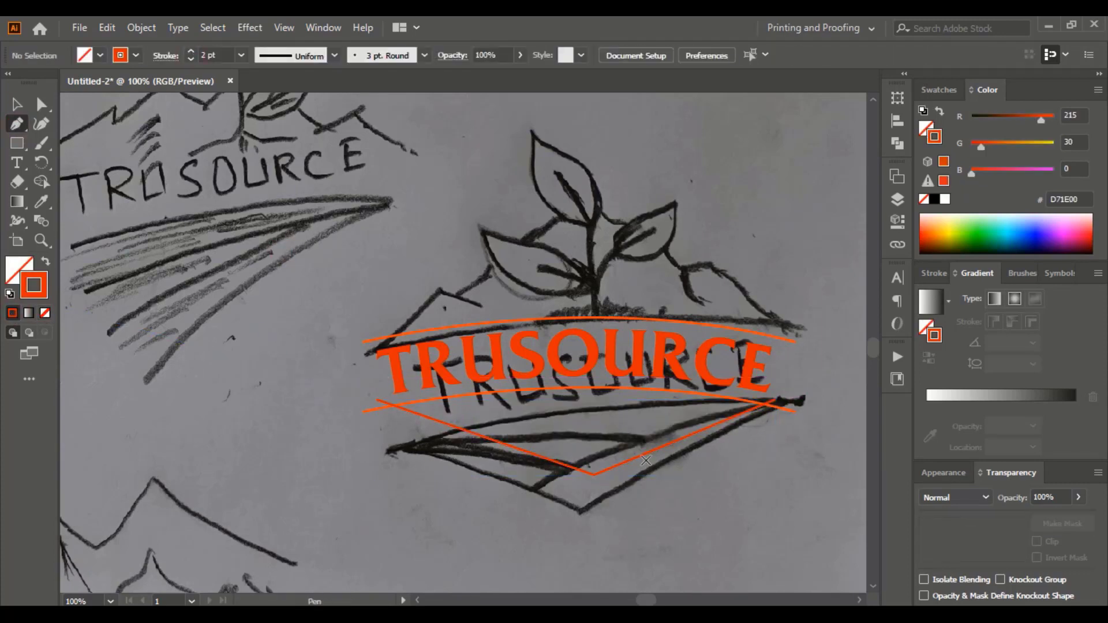
left_click(645, 460)
left_click_drag(364, 395, 268, 382)
key("ctrl+z")
left_click_drag(362, 395, 269, 382)
left_click(693, 438)
left_click(733, 456, "ctrl")
Draw a second curved field line from higher on the V's right arm to beyond its upper left end.
key("ctrl+plus")
left_click(859, 598)
left_click(659, 485)
left_click_drag(204, 427, 11, 428)
key("ctrl+minus")
left_click_drag(842, 410, 607, 451)
key("a")
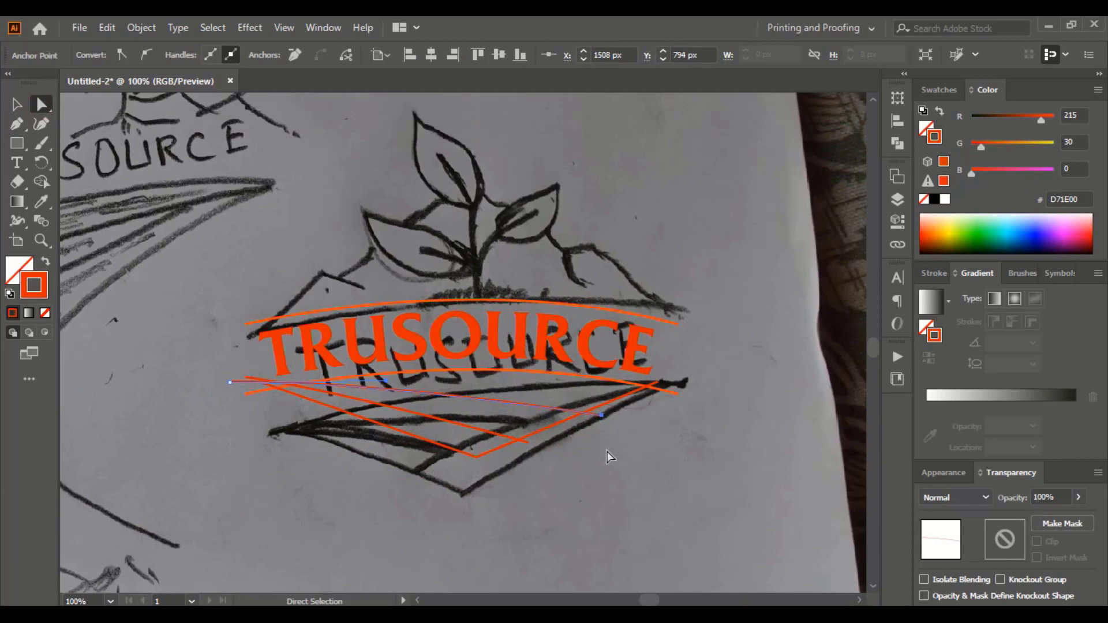
Draw another curved field line from the V's upper right arm to a point beyond the left end of the lower arc.
left_click(16, 128)
left_click(474, 483, "ctrl")
left_click(608, 414)
left_click_drag(211, 394, 114, 417)
key("v")
Duplicate and reposition a curved field line, and move a right end point onto the V's right arm.
left_click(549, 458)
left_click_drag(523, 404, 496, 420, "alt")
left_click_drag(585, 437, 629, 475)
left_click(691, 503)
key("a")
left_click_drag(608, 415, 614, 408)
left_click(17, 104)
left_click(742, 336)
Trace the sketched left leaf as a closed curved path about 92 px wide and 55 px high.
key("ctrl+plus")
scroll(742, 337, "up", 3)
key("p")
left_click(471, 337)
mouse_move(314, 257)
left_mouse_down()
mouse_move(279, 269)
mouse_move(163, 252)
left_mouse_up()
left_click_drag(471, 336, 589, 281)
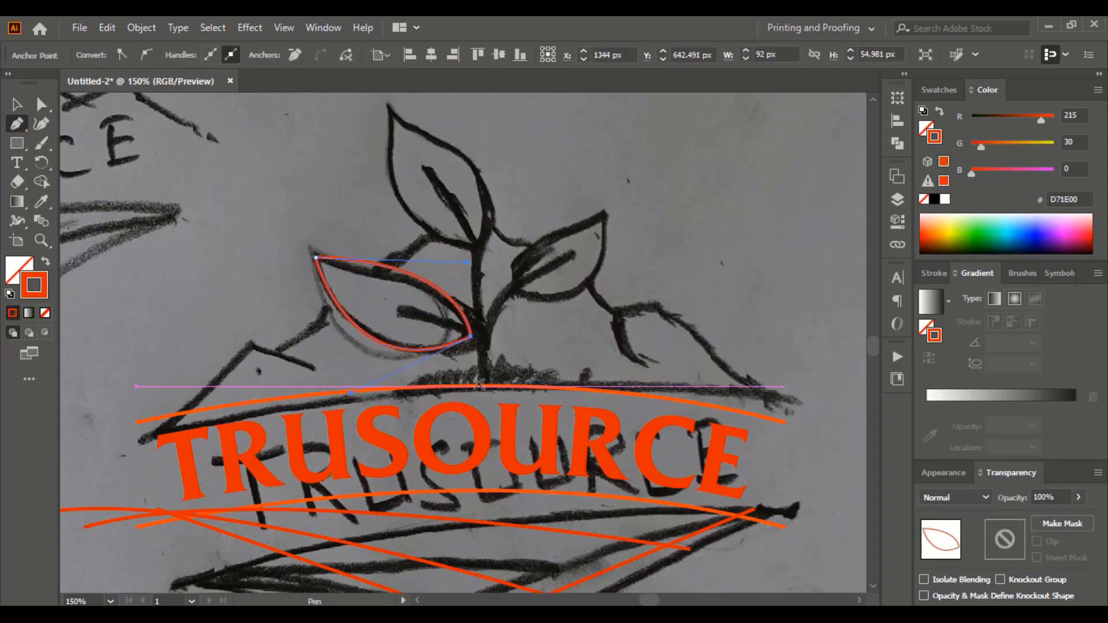
Trace the main stem as a curve down to the upper arc and try a branch curve up to the right leaf.
left_click(478, 253)
left_click_drag(486, 386, 511, 451)
scroll(510, 386, "up", 1)
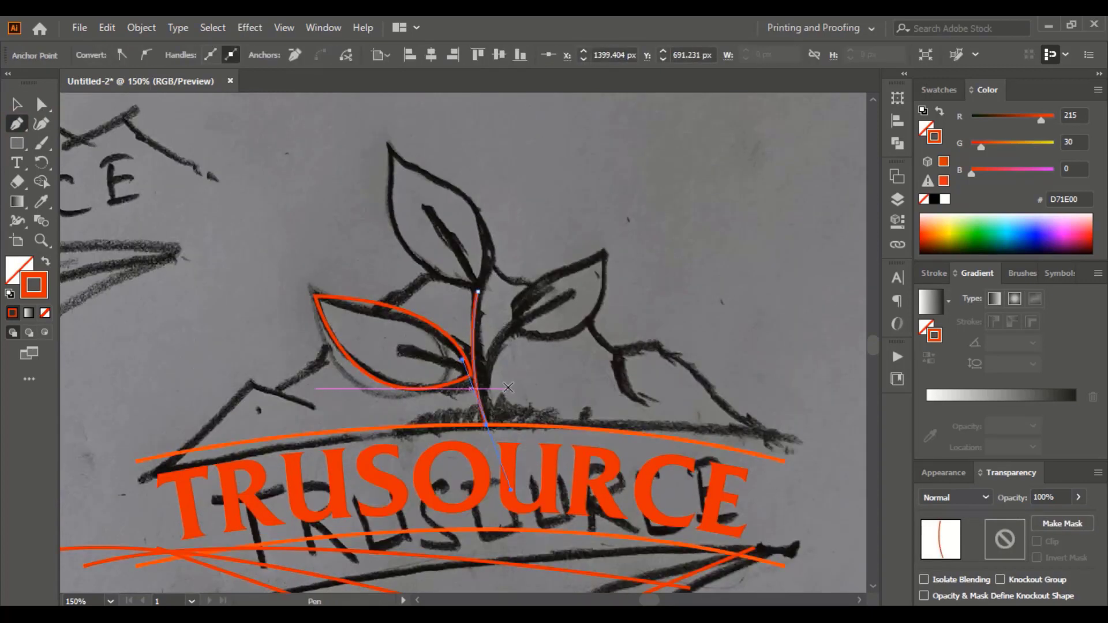
left_click_drag(519, 319, 581, 290)
scroll(642, 358, "down", 2)
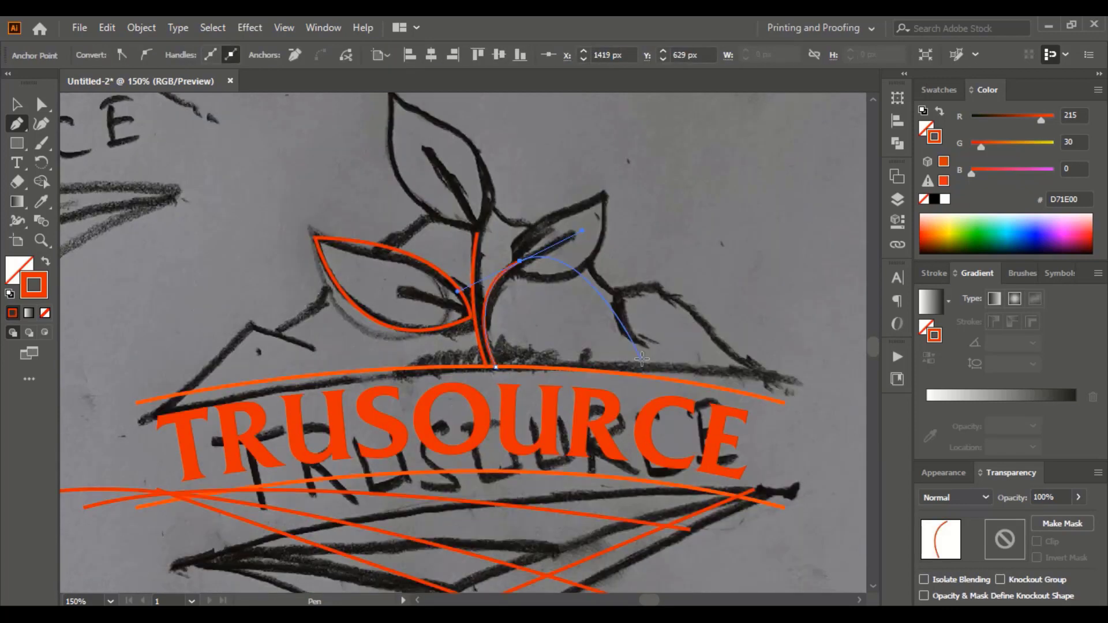
key("ctrl+z")
key("ctrl+z")
Trace the right branch from inside the right leaf down to the upper arc, and delete the earlier main stem curve.
left_click(571, 237)
left_click_drag(492, 365, 510, 461)
key("v")
left_click(475, 300)
left_click(36, 106)
left_click(273, 269)
key("v")
left_click(474, 267)
key("Delete")
Trace the main stem from inside the upper leaf down to the arc and join it across the base to the right branch.
key("p")
left_click(449, 178)
left_click_drag(477, 302, 473, 367)
left_click(478, 303)
left_click(472, 366)
left_click(492, 365)
key("v")
left_click(206, 205)
Trace the sketched right leaf as a curved path from its outer tip around its base near the stem.
key("p")
left_click(618, 221)
left_click_drag(498, 292, 387, 307)
left_click(498, 292)
left_click_drag(508, 261, 511, 248)
Trace the sketched upper leaf as a closed curved path from its base on the stem to its pointed tip.
left_click(471, 230)
scroll(441, 226, "up", 1)
left_click_drag(393, 150, 267, 137)
left_click(394, 151)
left_click(405, 204)
left_click_drag(471, 269, 535, 292)
key("v")
left_click(277, 279)
Close the stem shape with inner edges running from the right branch's tip through the fork to the upper vein's tip.
key("p")
left_click(572, 277)
left_click(484, 341)
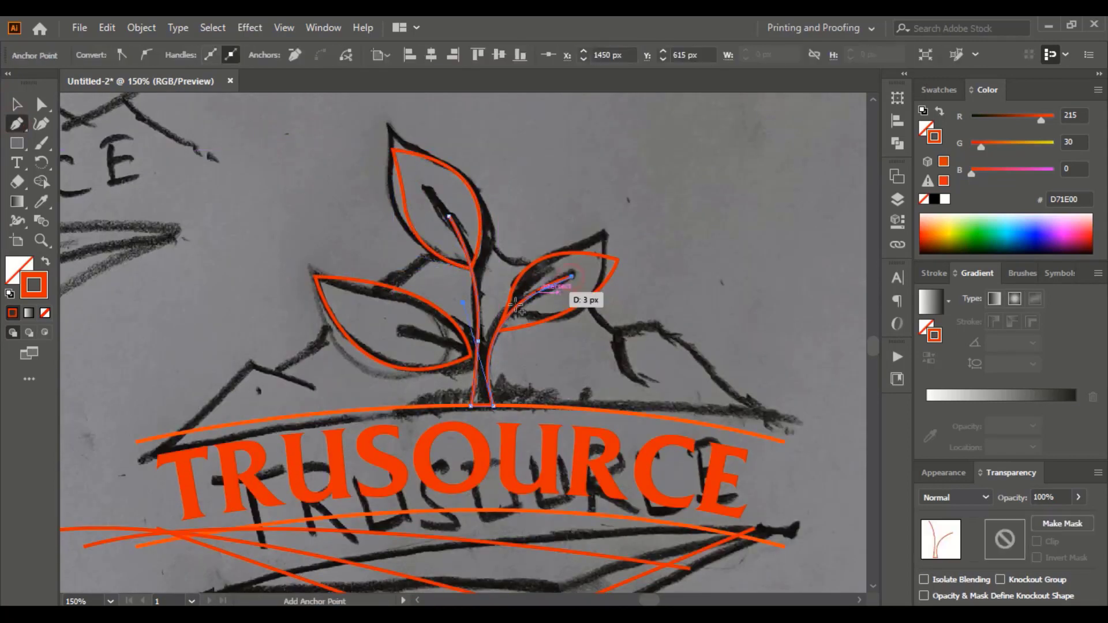
left_click_drag(484, 341, 484, 267)
left_click_drag(449, 215, 408, 169)
Draw the left leaf's vein as a tapering curved shape from inside the leaf down to the stem.
left_click(402, 322)
left_click_drag(475, 385, 475, 433)
left_click(401, 323)
left_click_drag(481, 381, 481, 434)
Adjust the left vein's tip and move the left leaf's outer tip slightly inward toward the stem.
key("a")
left_click_drag(402, 323, 396, 322)
left_click(315, 277)
left_click_drag(354, 405, 354, 391)
left_click_drag(316, 277, 330, 278)
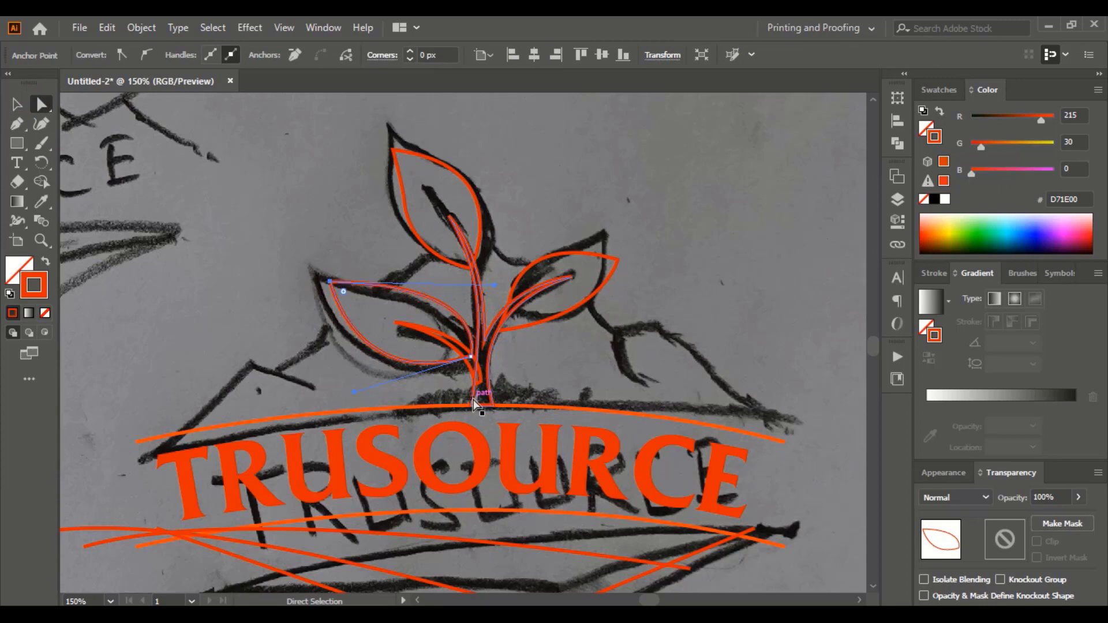
key("v")
left_click(618, 196)
Trace the small left mountain as an open straight-line path from the upper arc over its peak to its inner slope.
left_click(15, 125)
left_click(178, 435)
left_click(251, 362)
left_click(312, 386)
key("Escape")
Trace the central mountain as an open jagged path from the left mountain's slope over the peak to the sketched right crevice.
left_click(267, 378)
left_click(317, 345)
left_click(317, 344)
left_click(339, 344)
left_click(359, 332)
left_click(444, 258)
left_click(466, 241)
left_click(527, 269)
left_click(588, 298)
left_click(603, 309)
left_click(604, 325)
left_click(624, 322)
left_click(624, 353)
left_click(637, 373)
key("Escape")
Trace the right mountain's slope from the upper arc's right end up to the central mountain's jagged right side.
left_click(779, 449)
left_click(673, 358)
left_click(659, 336)
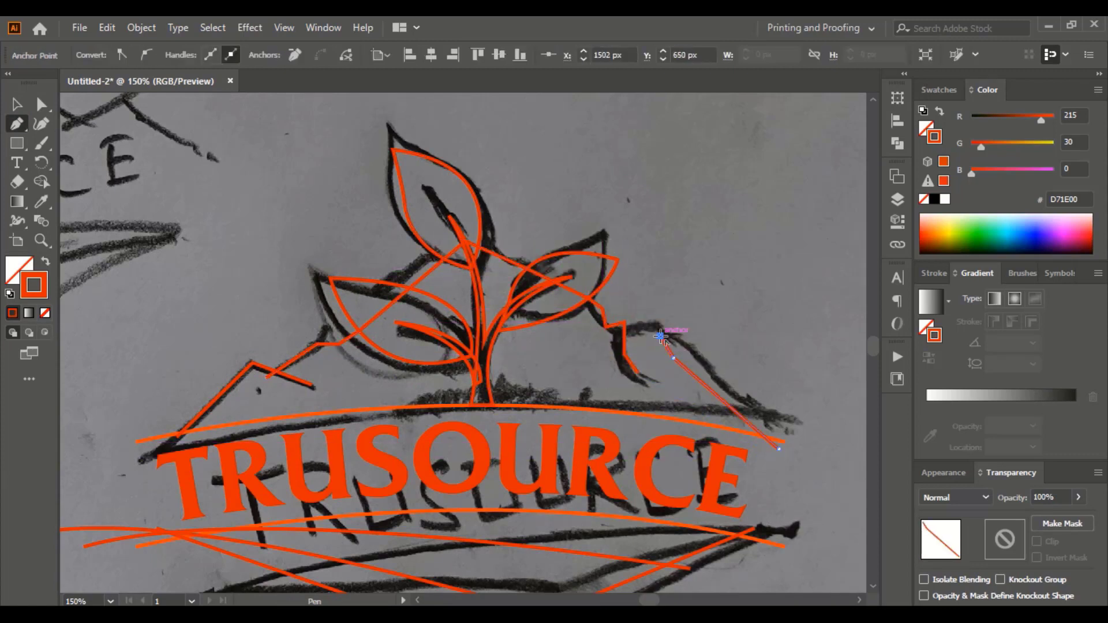
left_click(619, 330)
key("v")
left_click(655, 196)
Reposition anchor points on the left side of the mountain outlines.
key("a")
left_click_drag(317, 345, 359, 318)
left_click_drag(341, 344, 337, 338)
left_click(459, 285)
key("v")
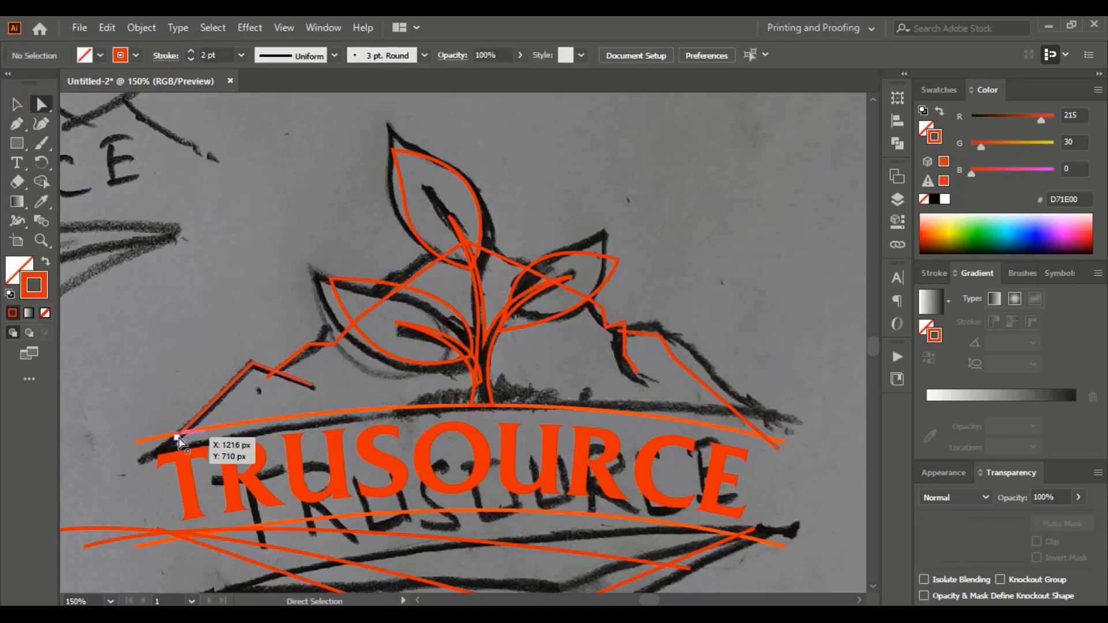
Draw a freehand closed outline of the soil mound around the stem's base, just above the lettering.
left_click(42, 143)
left_click_drag(389, 408, 468, 392)
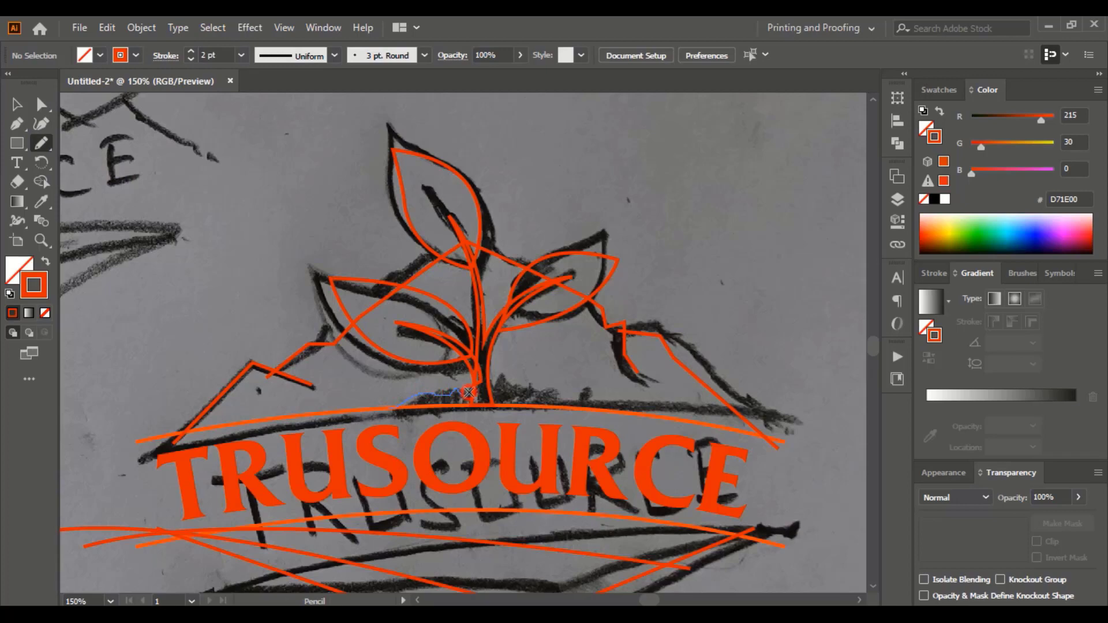
left_click_drag(595, 416, 393, 409)
left_click(12, 107)
left_click(541, 298)
Move the traced logo artwork off the sketch photo onto the blank area of the artboard.
key("ctrl+minus")
key("ctrl+minus")
key("ctrl+minus")
key("ctrl+minus")
mouse_move(538, 296)
left_mouse_down()
mouse_move(273, 302)
mouse_move(287, 313)
left_mouse_up()
left_click(582, 275)
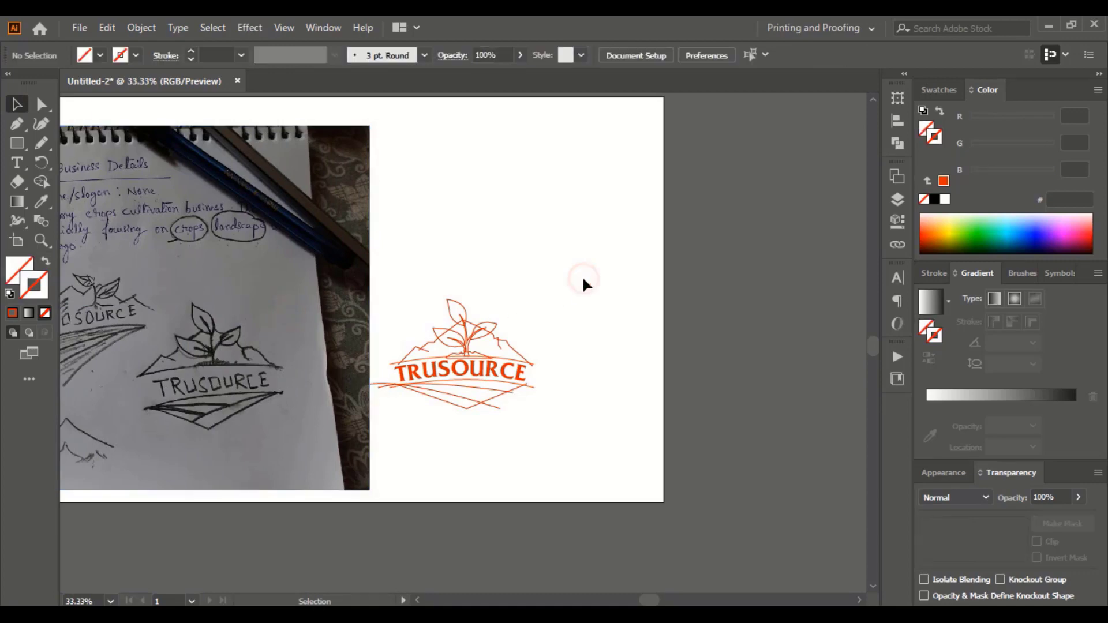
Increase the stroke weight of all the field lines and the lower arc beneath the lettering.
key("ctrl+plus")
key("ctrl+plus")
key("ctrl+plus")
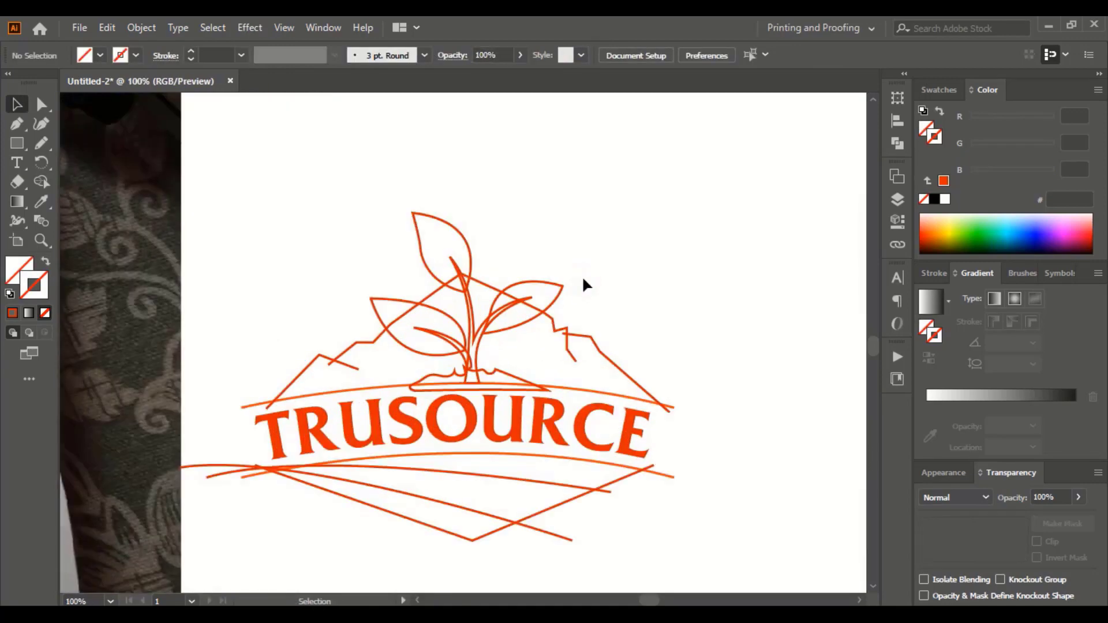
scroll(684, 465, "down", 3)
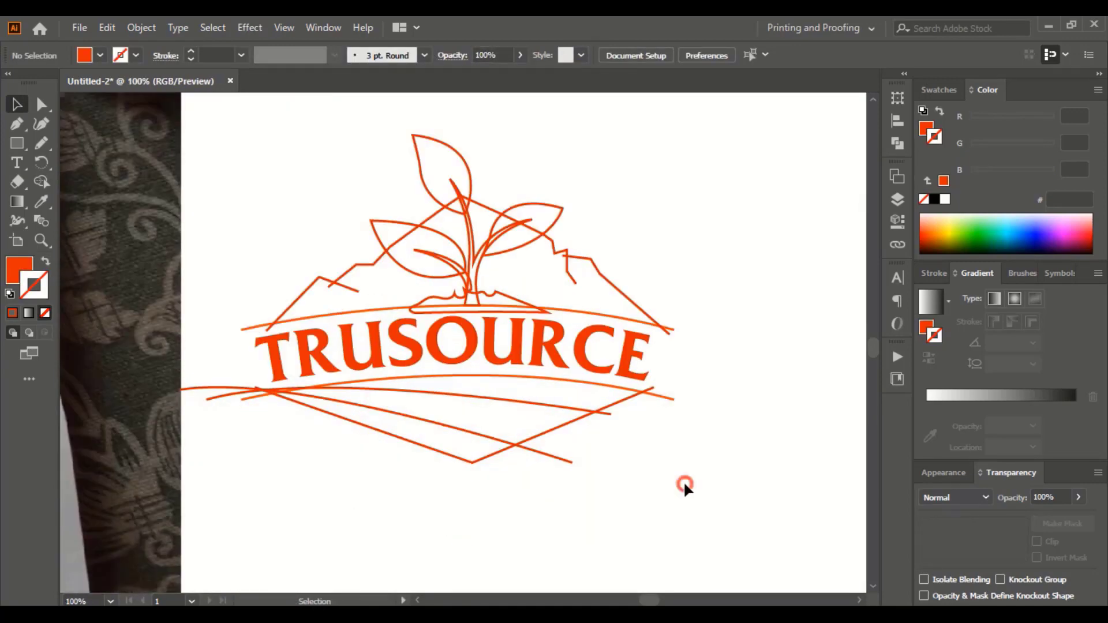
left_click_drag(685, 483, 395, 385)
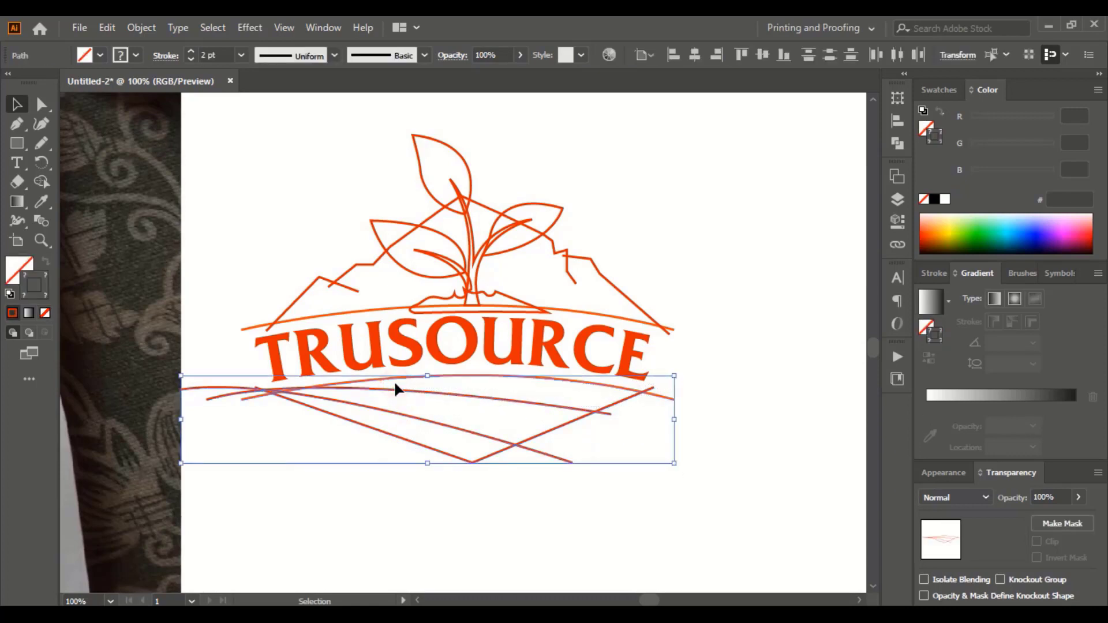
left_click(191, 52)
left_click(192, 51)
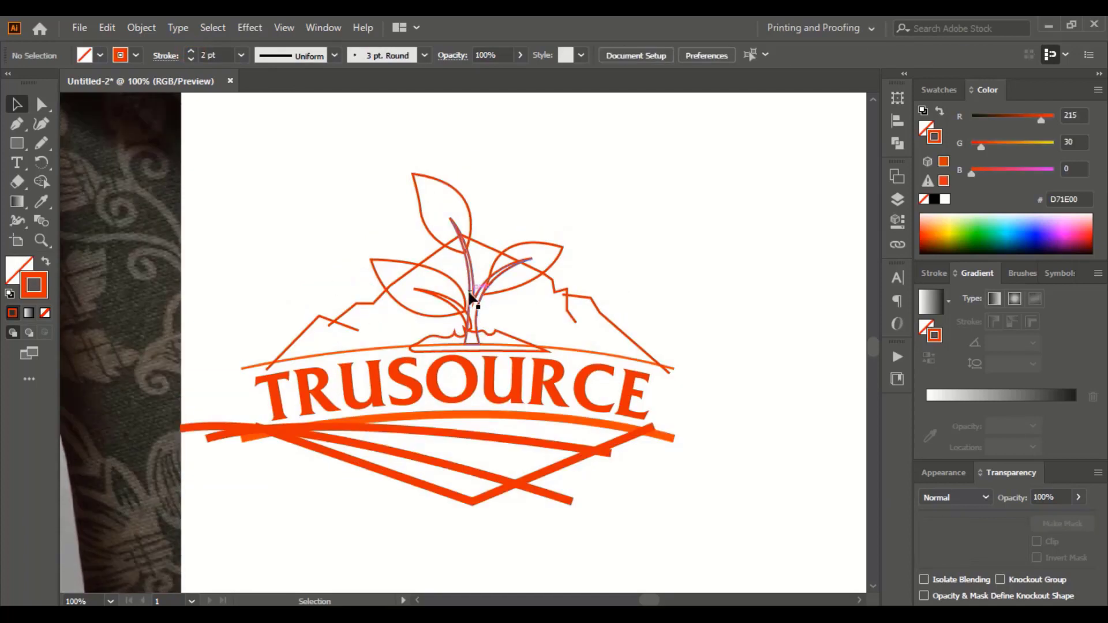
Set the stroke weight of the three leaves, the mountain outlines and the upper arc to 7 pt.
left_click(471, 298)
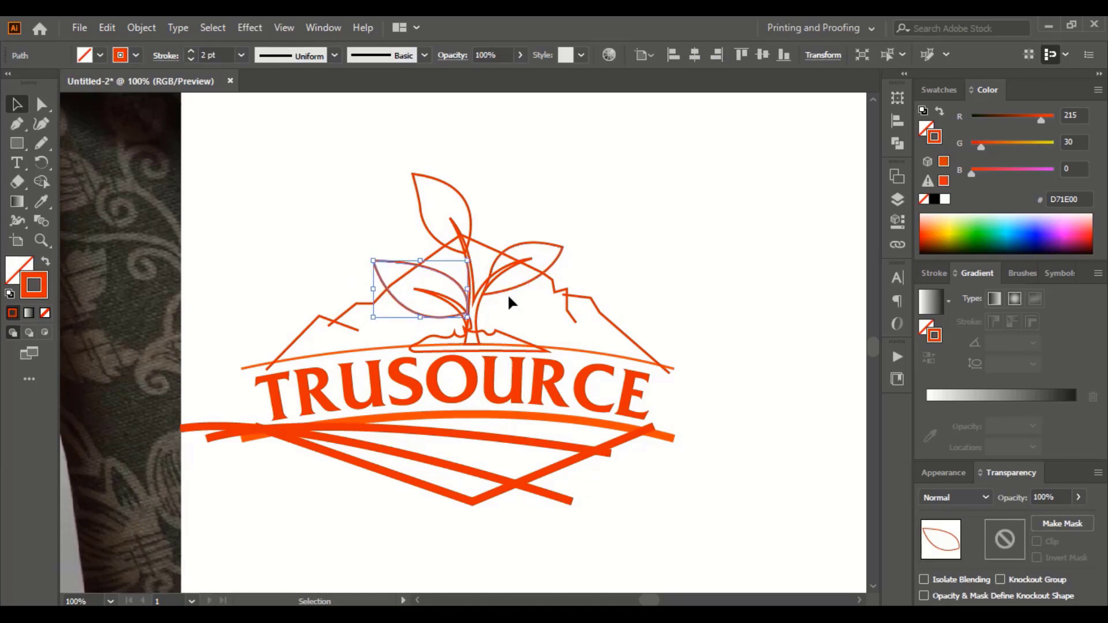
left_click(582, 238)
left_click(470, 216)
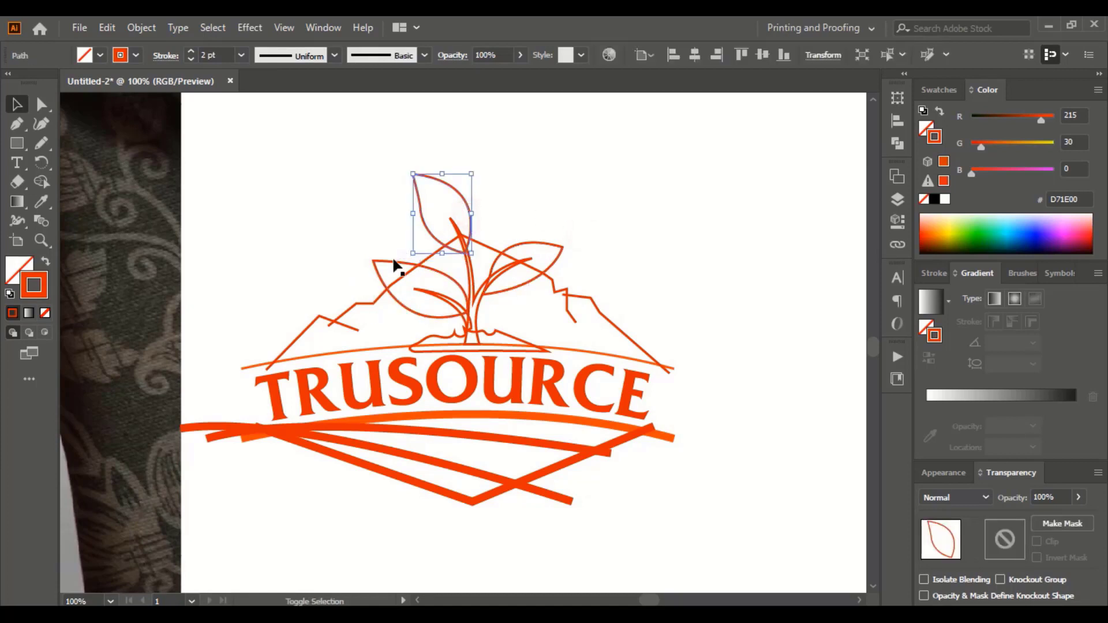
left_click(395, 261, "shift")
left_click(535, 243, "shift")
left_click(551, 281, "shift")
left_click(594, 302, "shift")
left_click(353, 330, "shift")
left_click_drag(220, 55, 169, 67)
type("7")
key("Return")
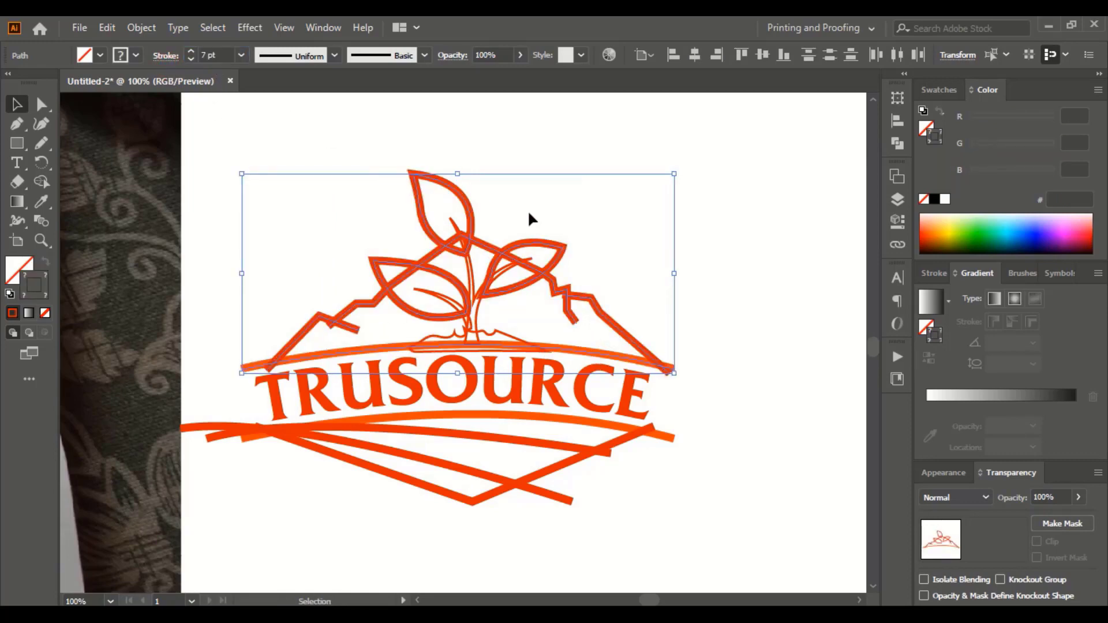
Expand the strokes of the leaves, mountains and upper arc, and those of the lower arc and field lines, into filled shapes.
left_click(142, 28)
left_click(236, 216)
left_click(525, 412)
left_click_drag(655, 511, 274, 429)
left_click(141, 28)
left_click(230, 216)
left_click(510, 411)
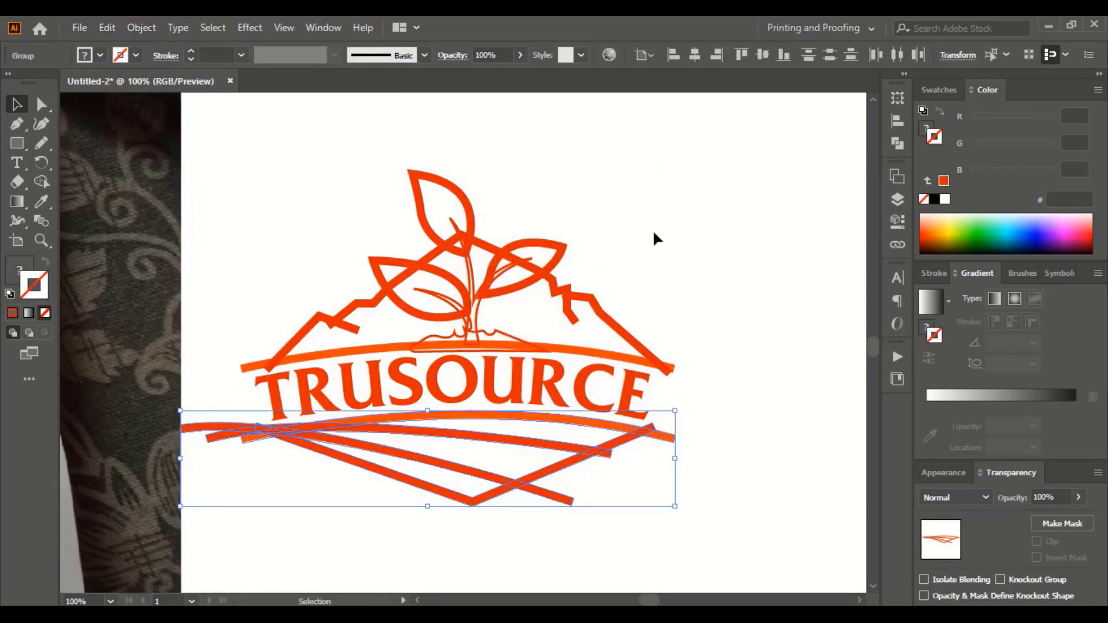
left_click(627, 276)
Give the soil mound a solid red-orange fill without a stroke.
left_click(496, 333)
left_click(45, 314)
left_click(18, 269)
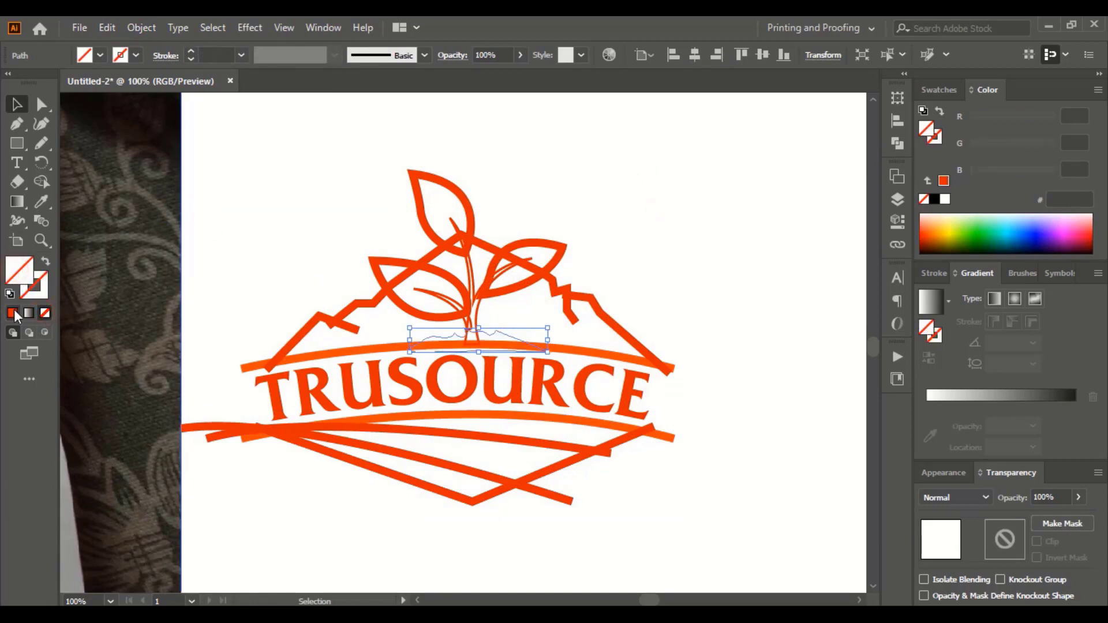
left_click(12, 314)
left_click(175, 300)
Swap the fill and stroke of the stem and the left leaf's vein to give them a solid red-orange fill.
left_click(436, 295)
left_click(466, 270, "shift")
key("shift+x")
left_click(16, 104)
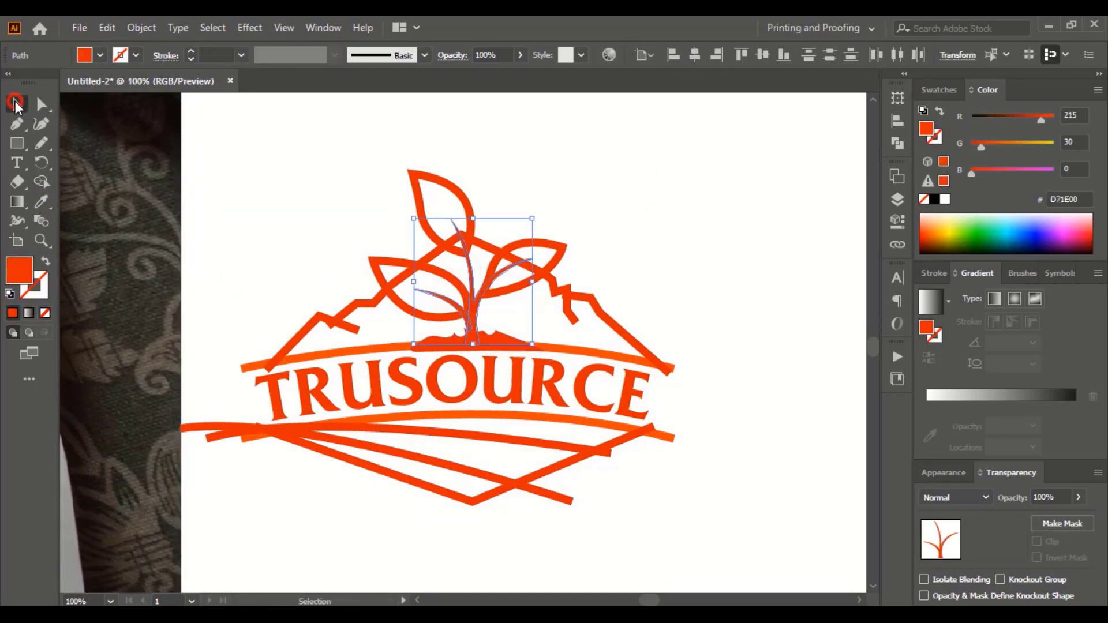
left_click(622, 213)
Select the whole logo and use Shape Builder to remove the field line ends beyond the V and the mountain lines inside the leaves.
scroll(577, 207, "up", 1)
left_click_drag(229, 192, 697, 549)
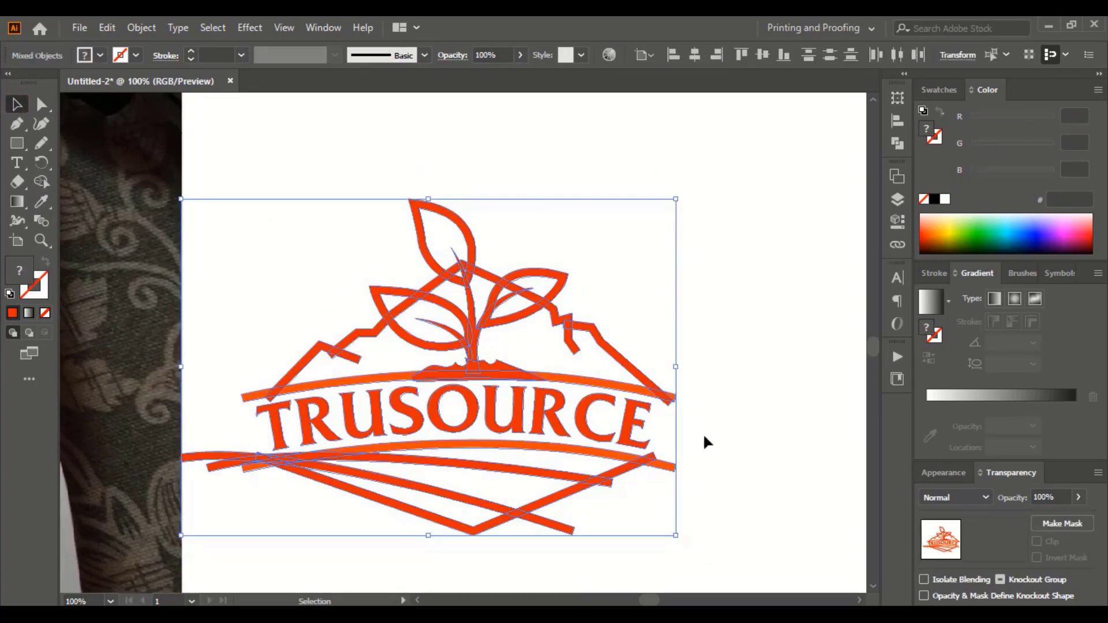
scroll(707, 444, "down", 3)
left_click(41, 182)
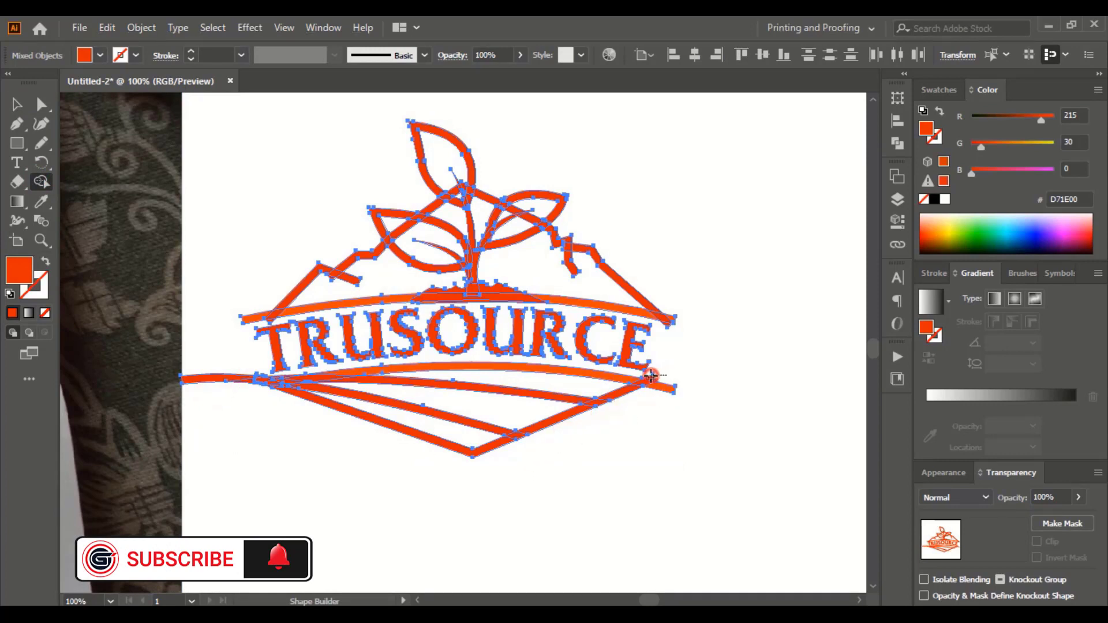
scroll(708, 363, "up", 1)
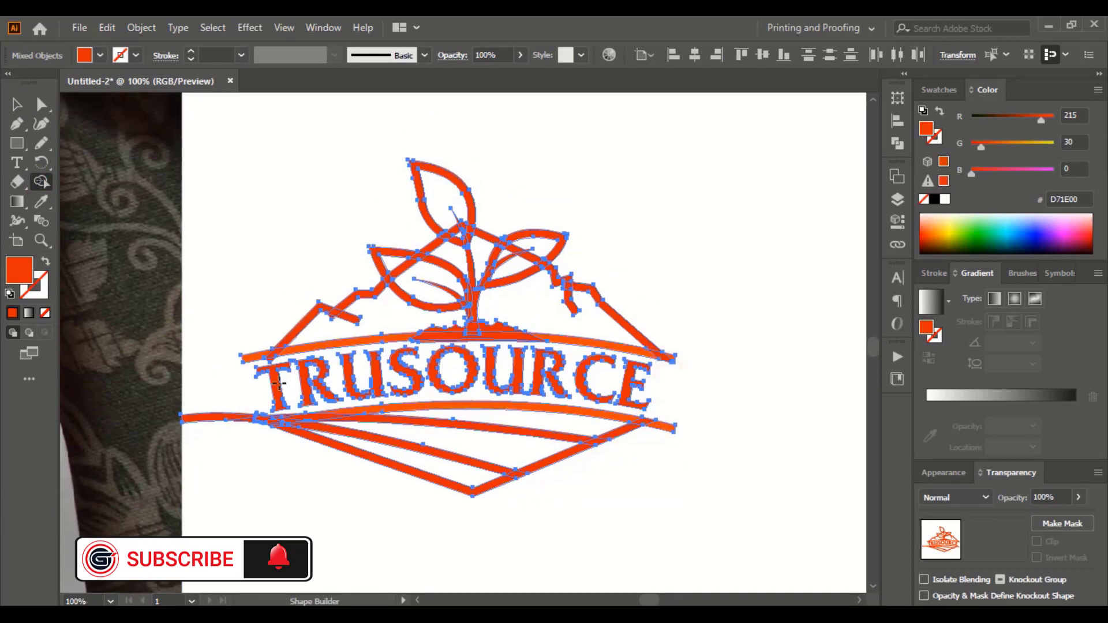
scroll(502, 407, "up", 1)
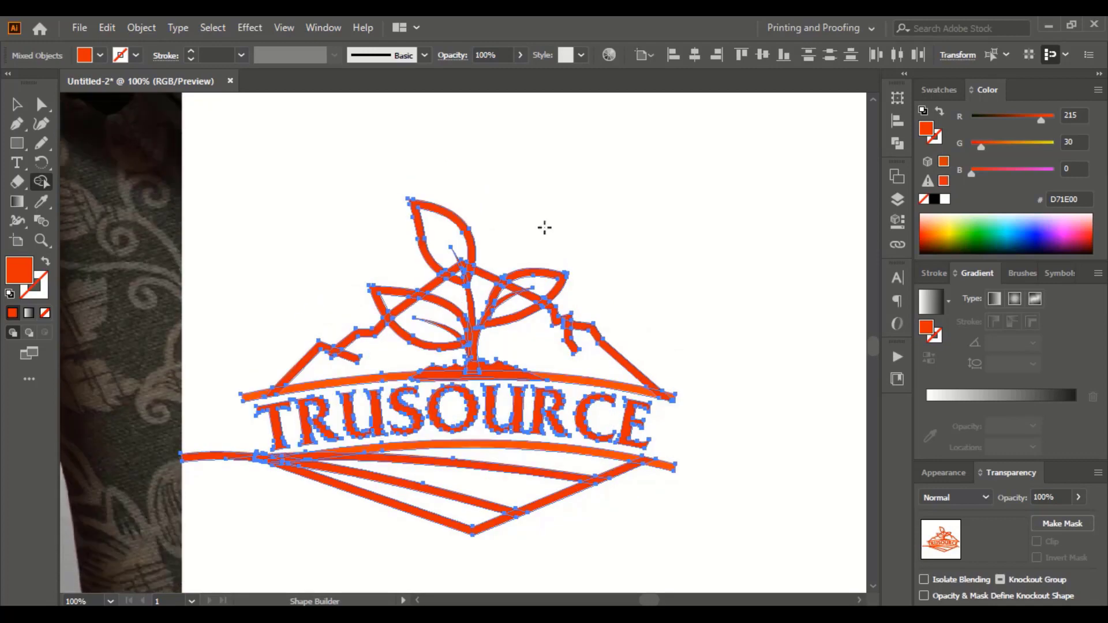
scroll(393, 329, "up", 2)
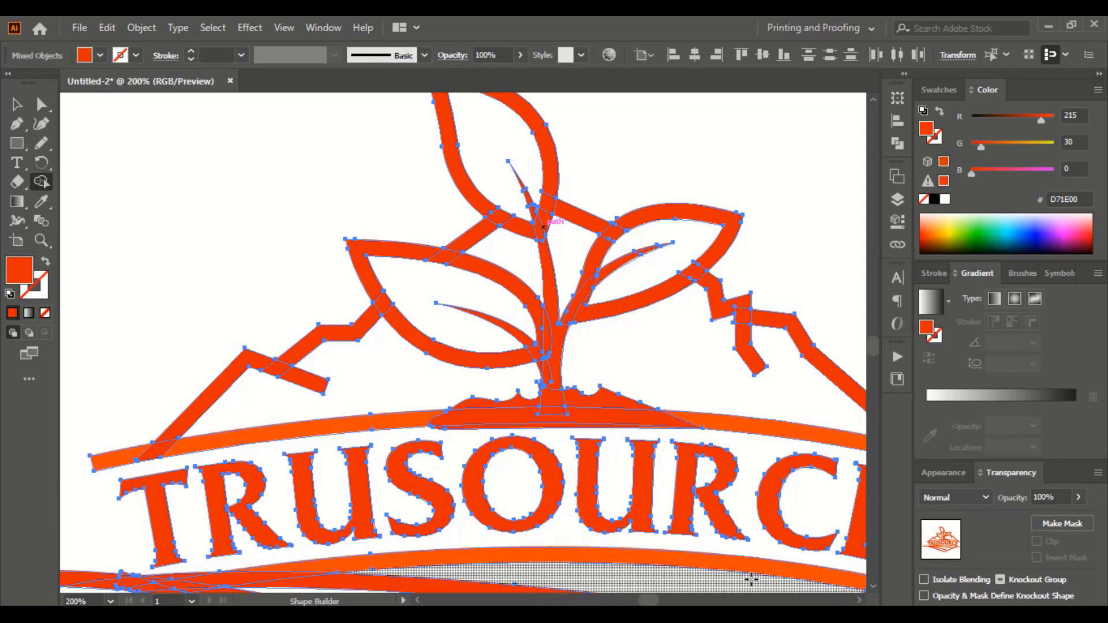
scroll(756, 586, "down", 2)
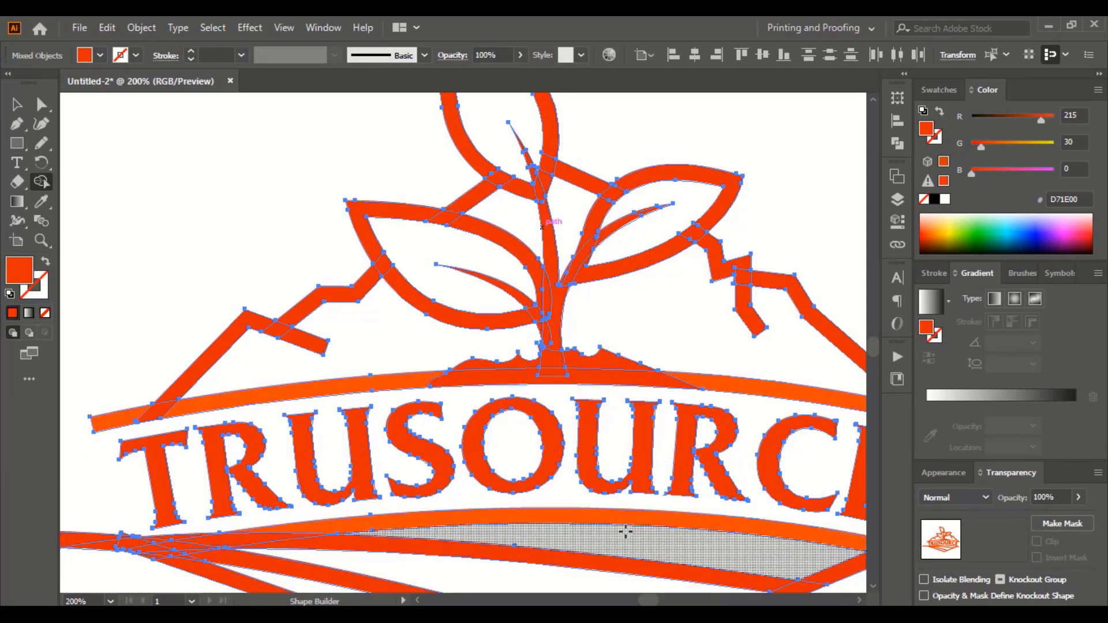
Trim the overshooting left ends of the field lines and lower arc with Shape Builder, leaving one pointed corner.
scroll(626, 538, "down", 5)
scroll(552, 375, "up", 7)
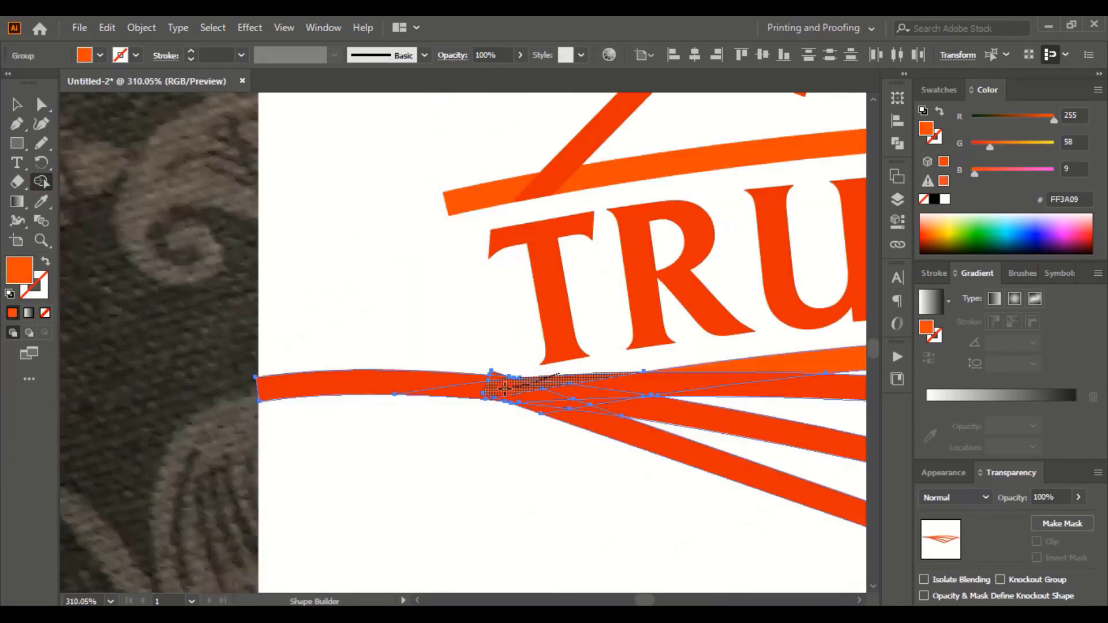
left_click_drag(422, 402, 422, 402)
left_click(465, 381, "alt")
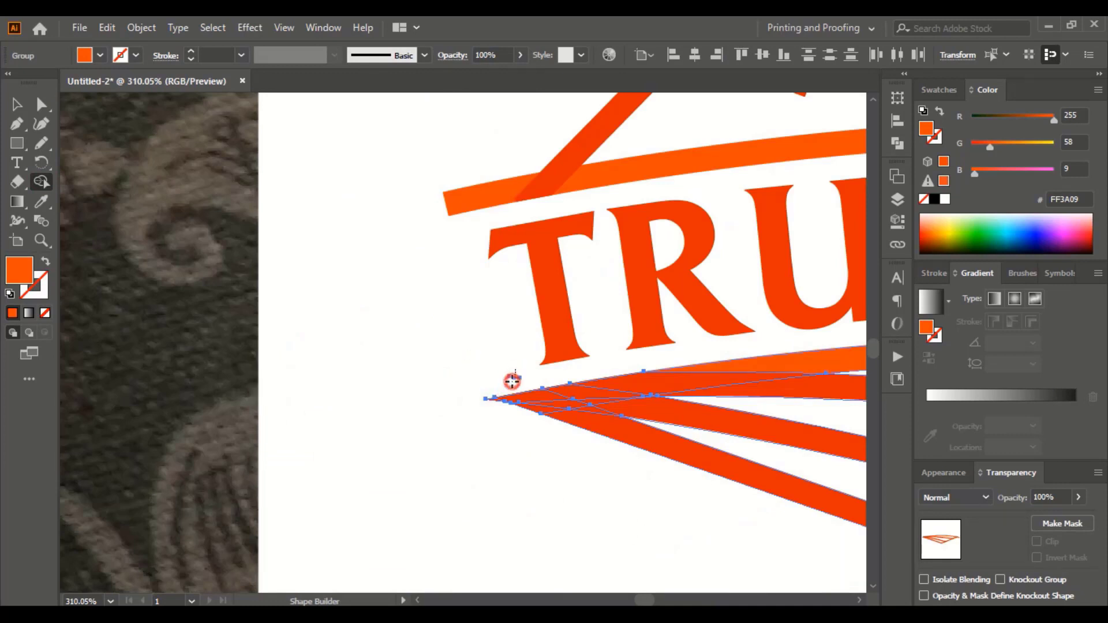
left_click(16, 106)
left_click(390, 421)
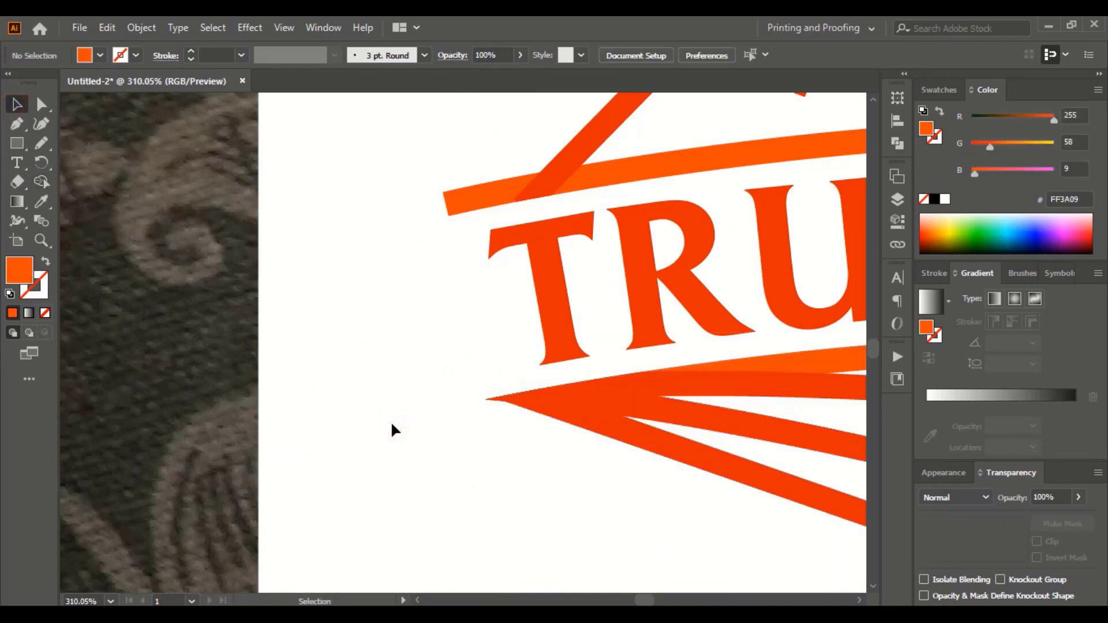
Select the entire logo and unite all its shapes with Pathfinder.
key("ctrl+minus")
key("ctrl+minus")
key("ctrl+minus")
key("ctrl+minus")
key("ctrl+minus")
key("ctrl+plus")
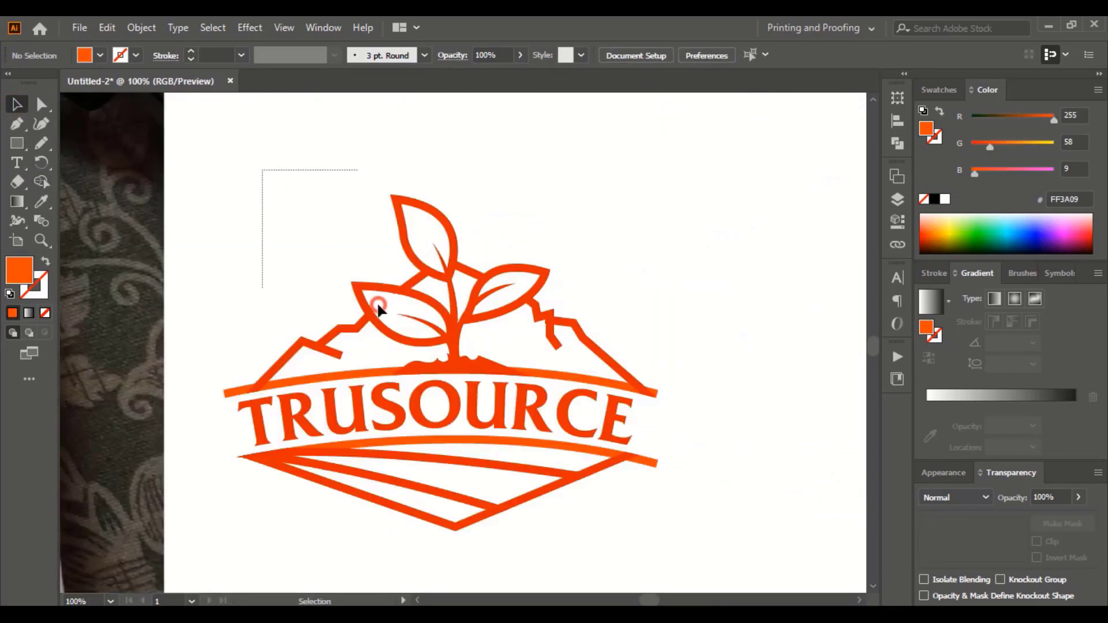
left_click_drag(642, 507, 642, 507)
left_click(897, 143)
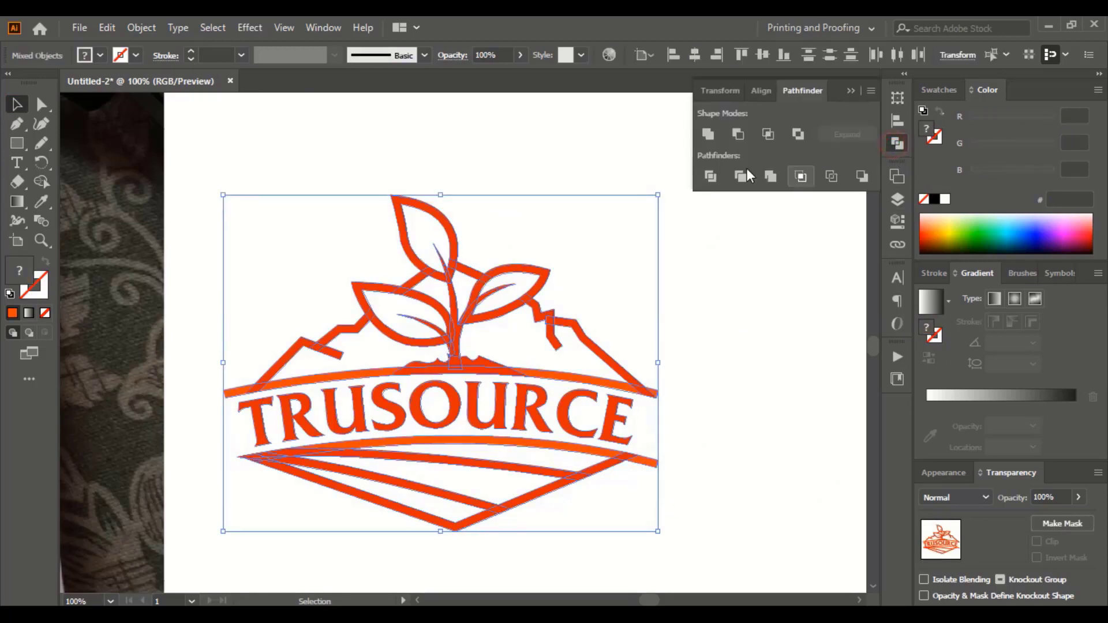
left_click(708, 134)
left_click(848, 90)
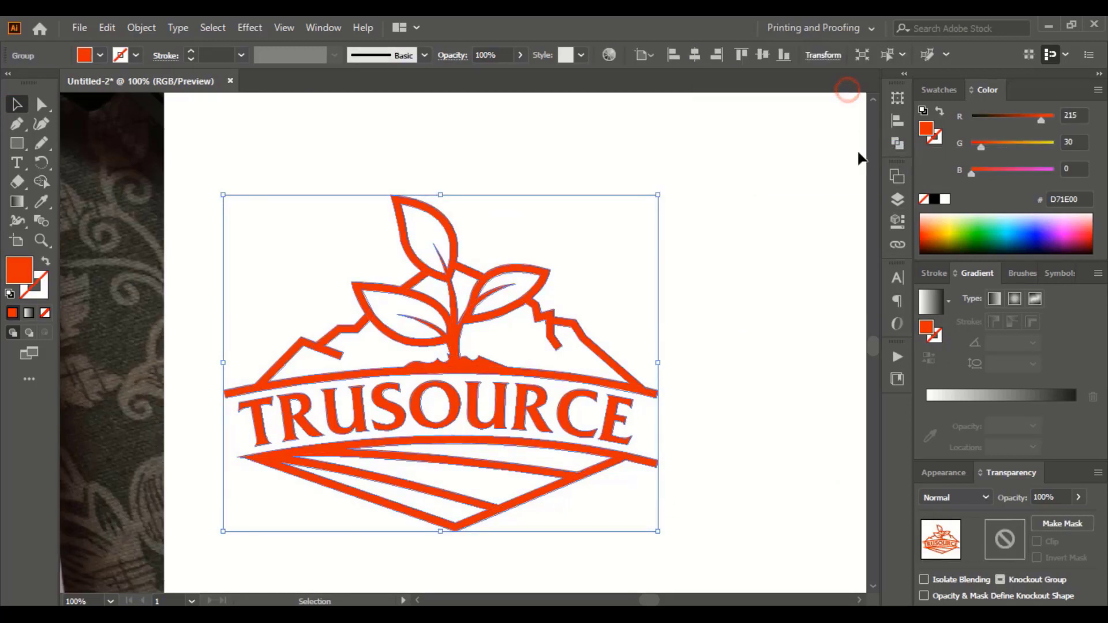
Recolour the united logo with a solid black fill.
left_click(934, 199)
left_click(694, 335)
key("p")
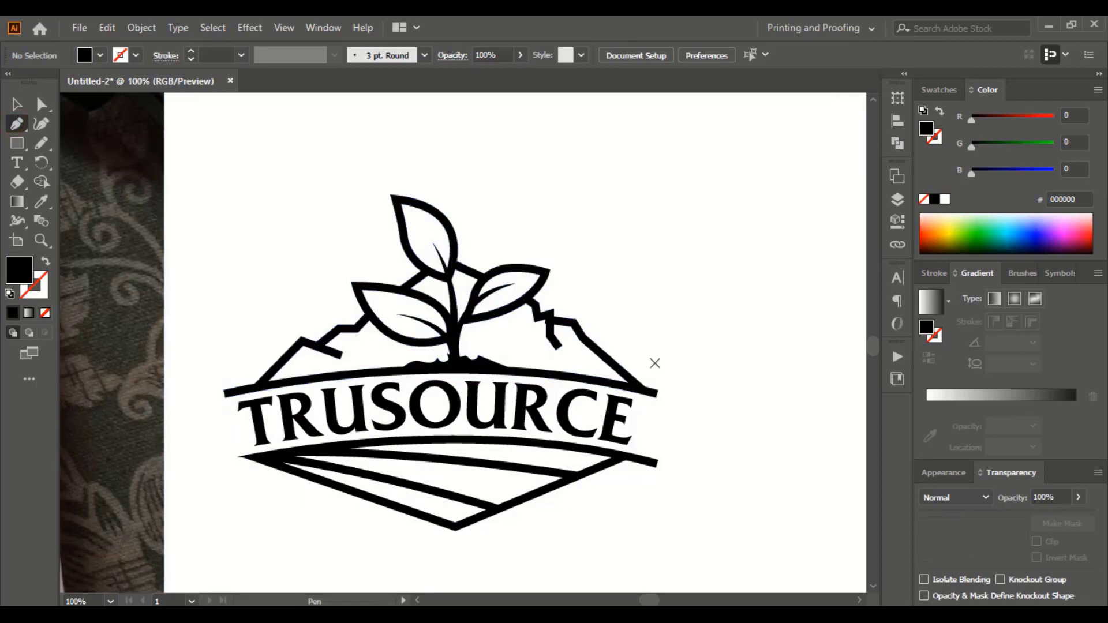
Draw a vertical cutting line across each end of the TRUSOURCE banner with the Pen tool.
left_click(651, 352)
left_click(650, 501)
key("Escape")
left_click(232, 365)
left_click(230, 501)
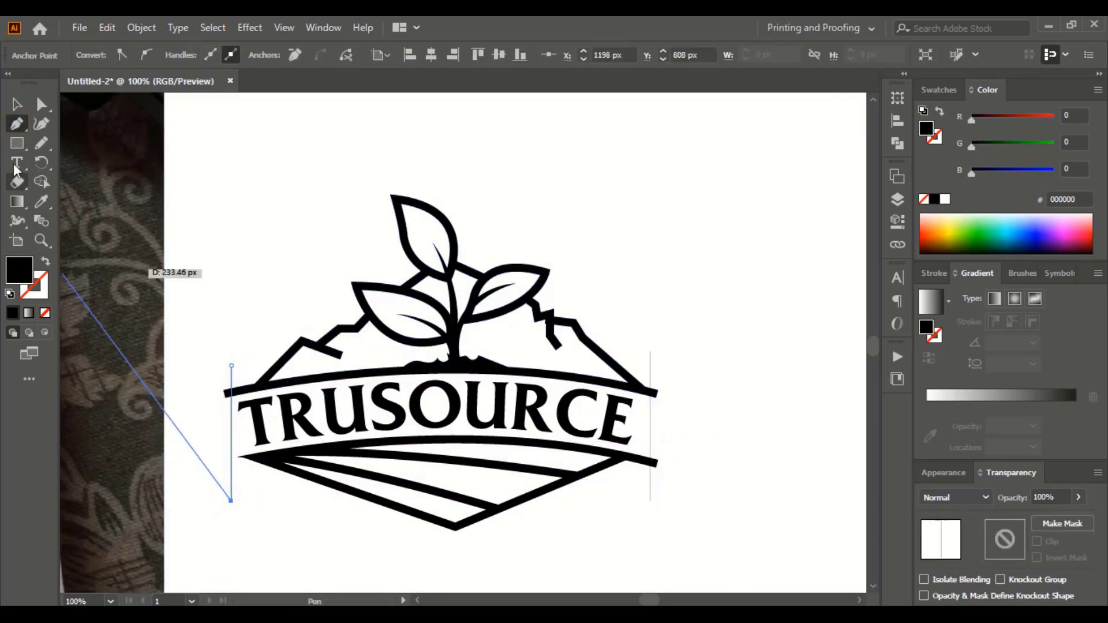
Select the logo with both cutting lines and trim the banner arc ends and leftover lines with Shape Builder.
left_click(15, 102)
left_click_drag(224, 359, 713, 524)
left_click(39, 182)
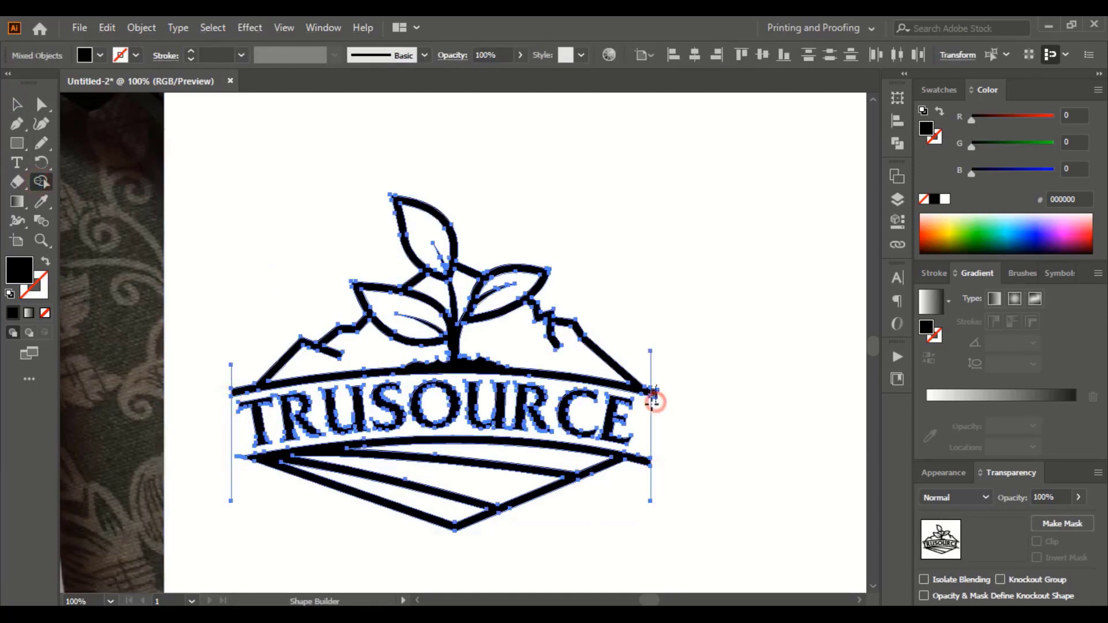
left_click(17, 104)
left_click(236, 169)
Fill the insides of all three leaves with bright green 6BFF00 using Shape Builder.
key("ctrl+plus")
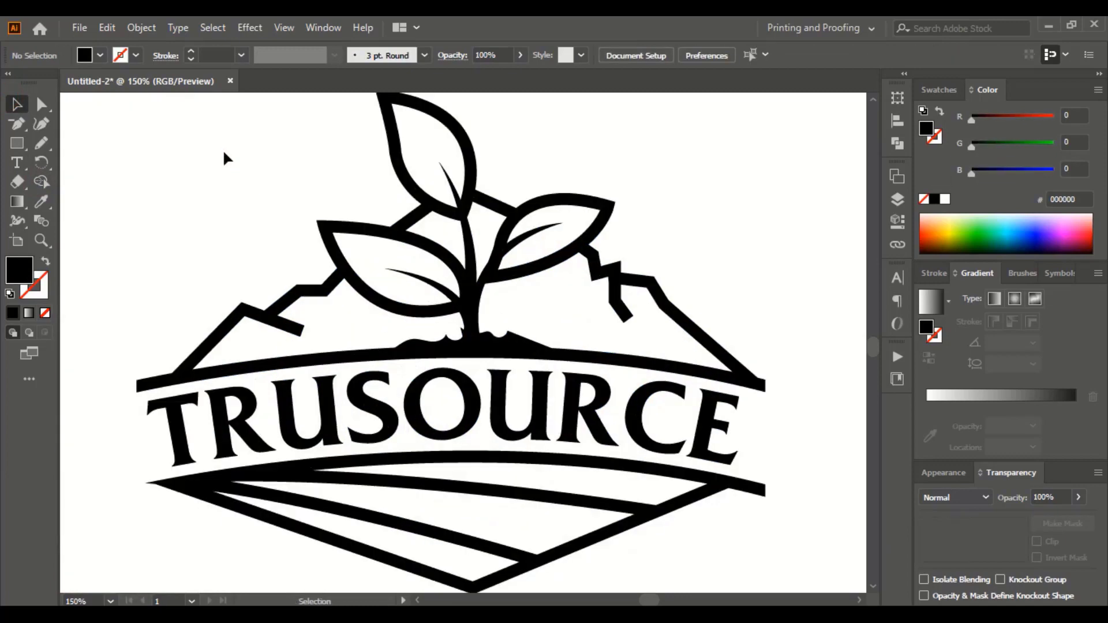
key("ctrl+plus")
scroll(653, 240, "up", 3)
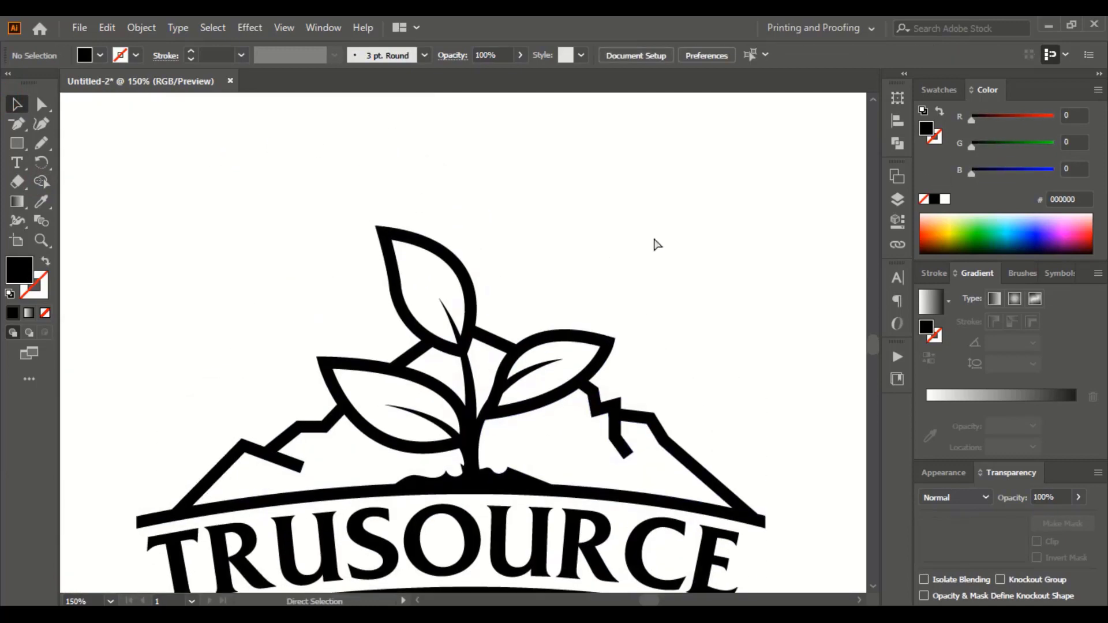
key("ctrl+plus")
scroll(654, 238, "up", 3)
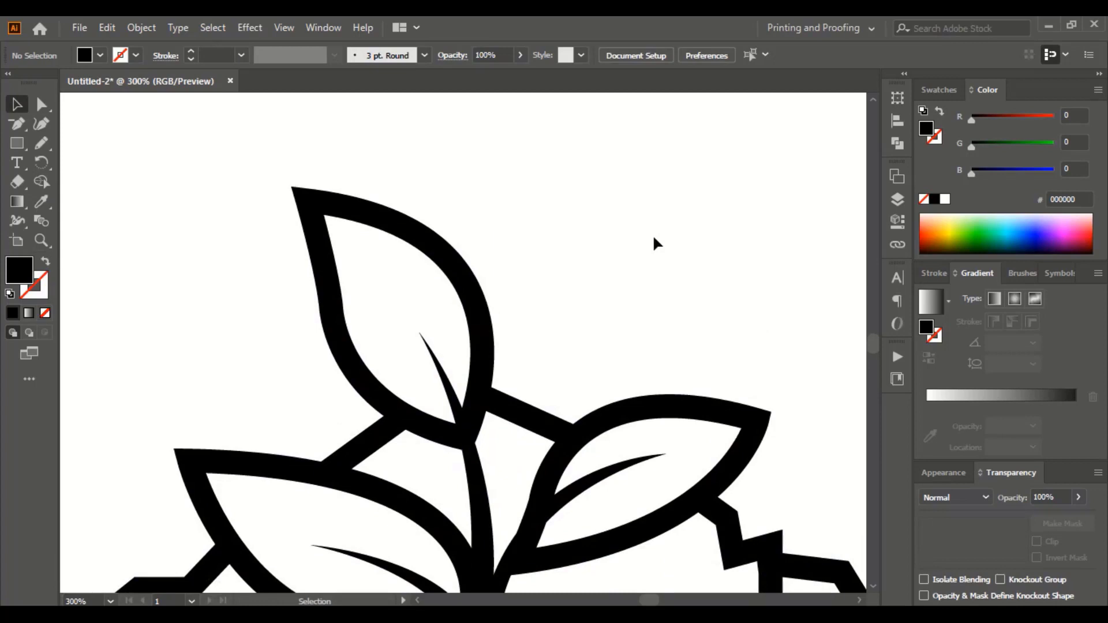
left_click(484, 347)
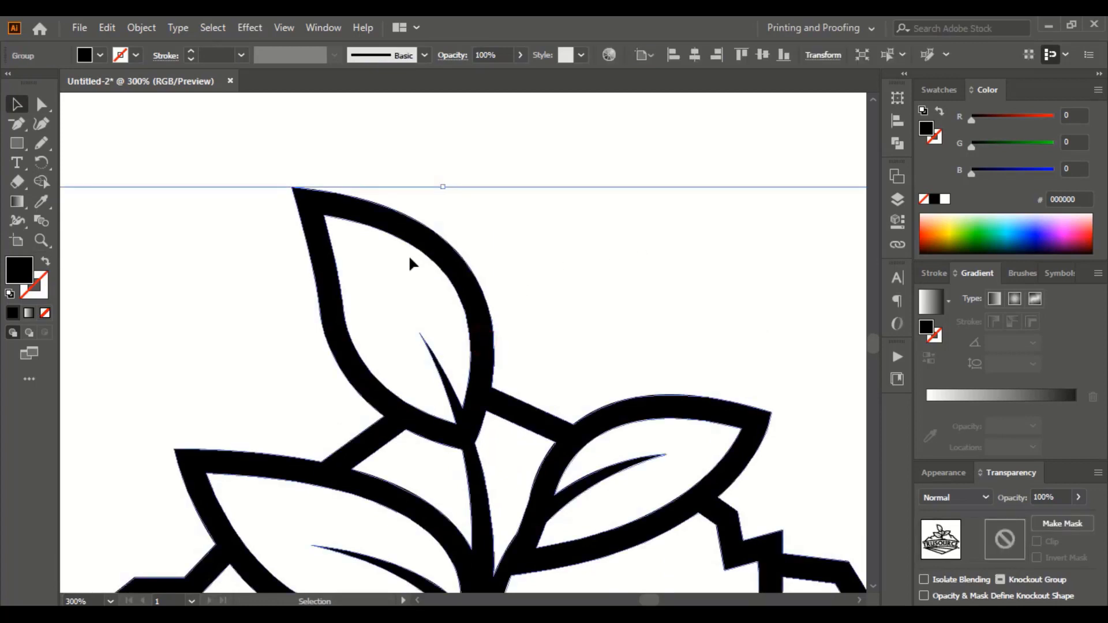
left_click(42, 182)
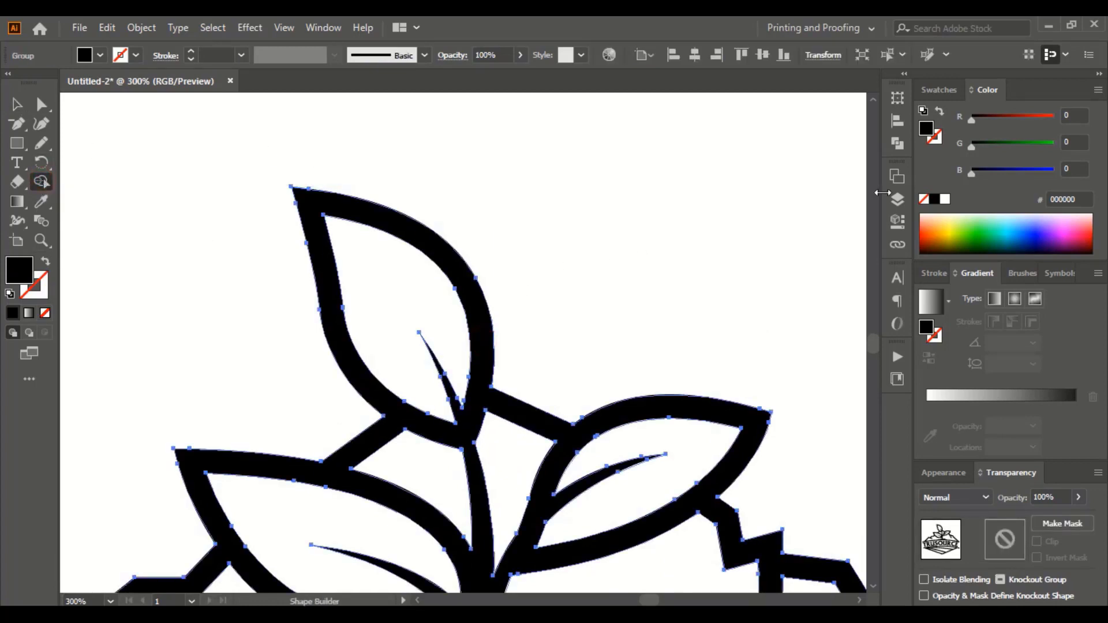
left_click(958, 230)
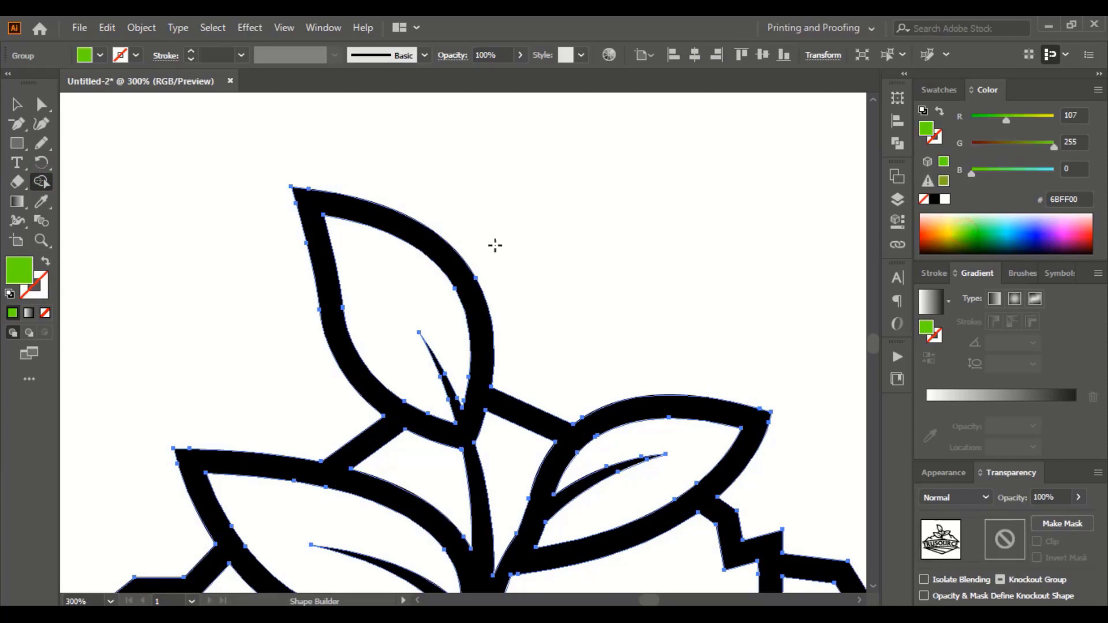
left_click(414, 298)
scroll(336, 473, "down", 3)
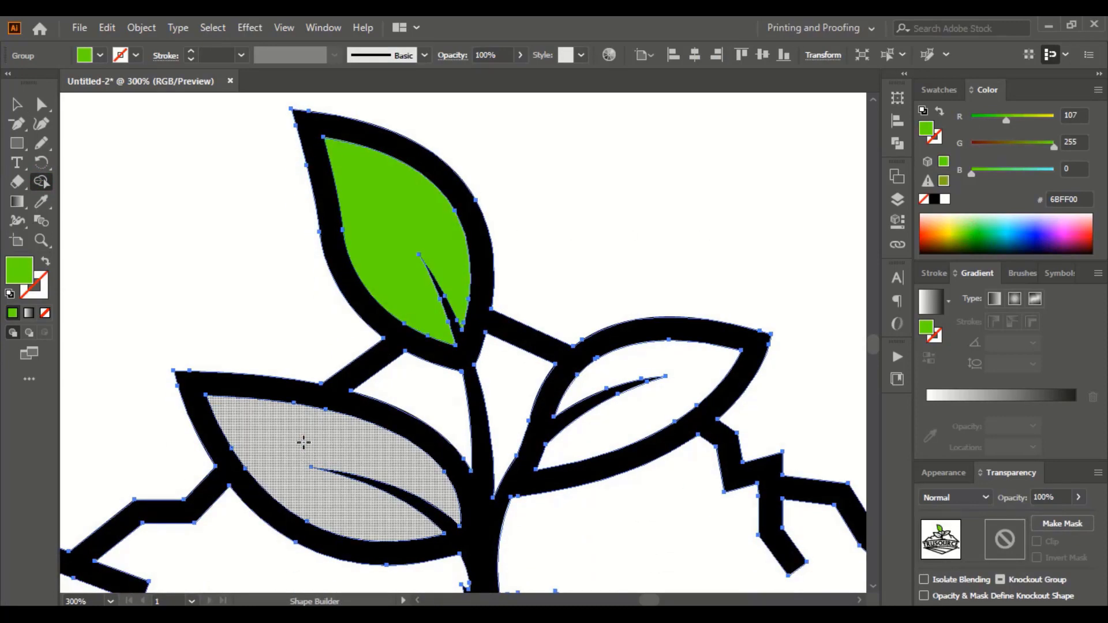
left_click(303, 443)
left_click(698, 369)
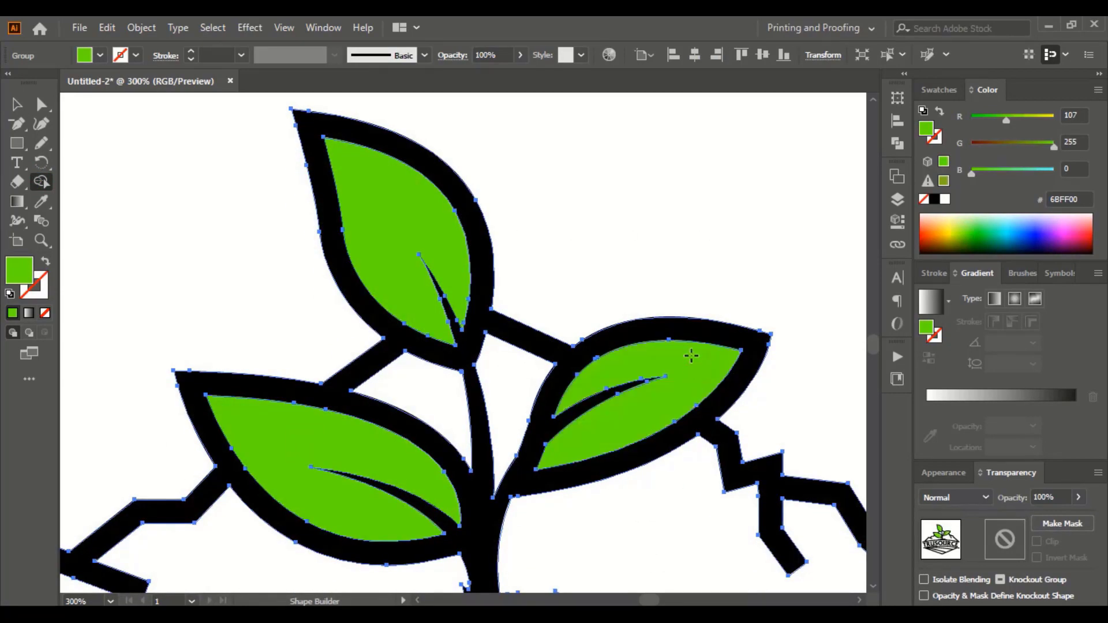
left_click(17, 105)
left_click(203, 251)
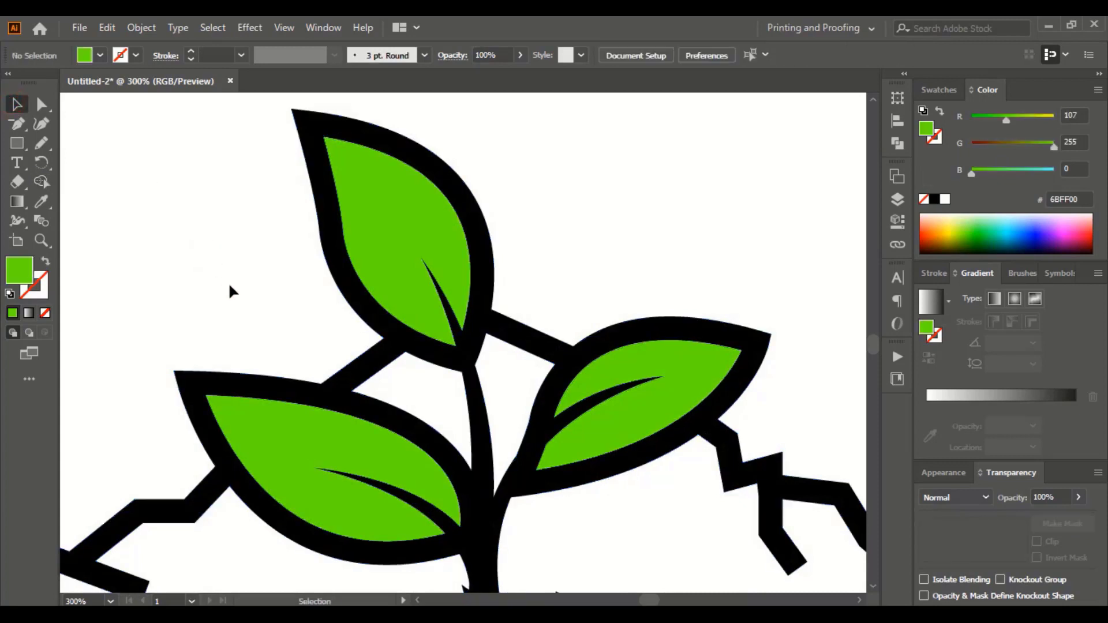
Draw an unfilled 1 pt CD2800 curve inside the top leaf, from its tip along the outer edge down to its base.
scroll(600, 256, "up", 3)
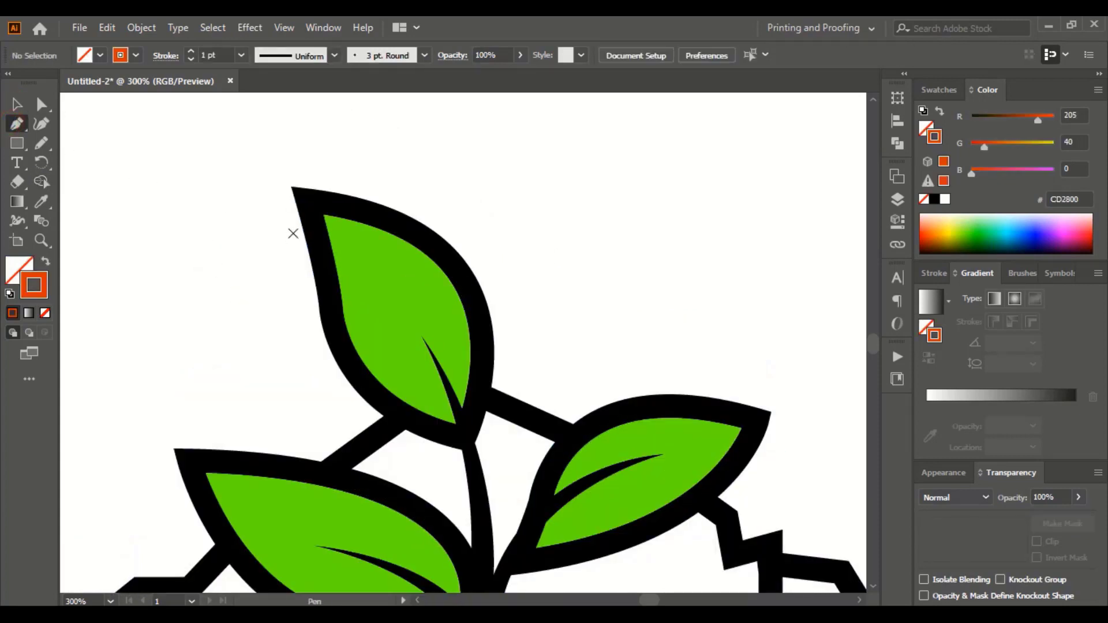
left_click(319, 215)
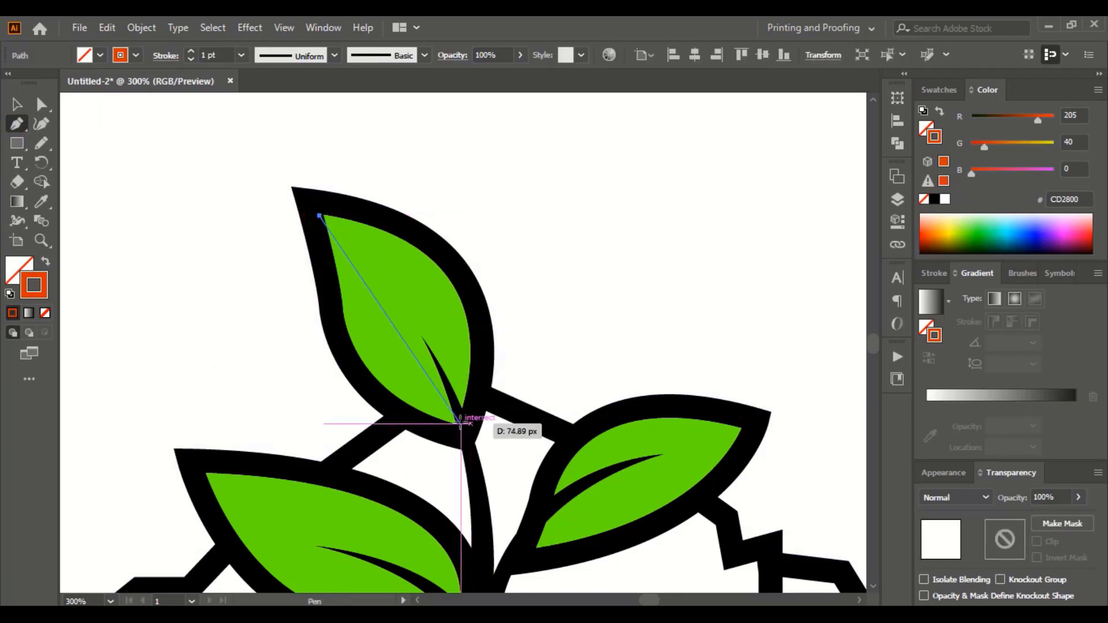
scroll(465, 412, "down", 2)
left_click_drag(472, 369, 469, 551)
left_click(15, 104)
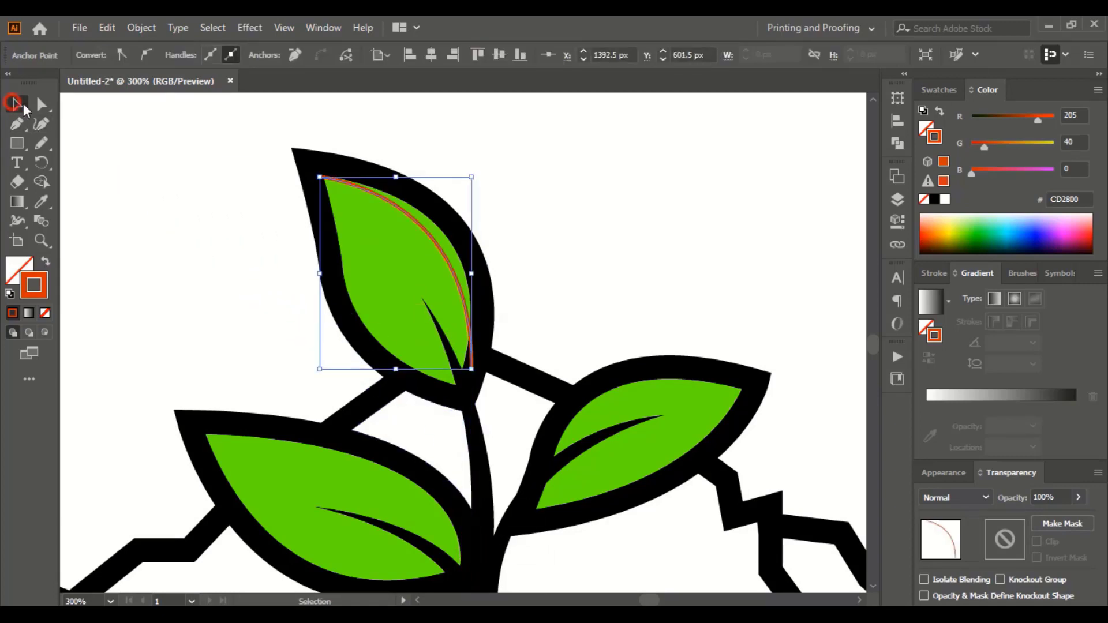
Remove the green sliver outside the top leaf's curve with Shape Builder, then delete the curve.
left_click(387, 267)
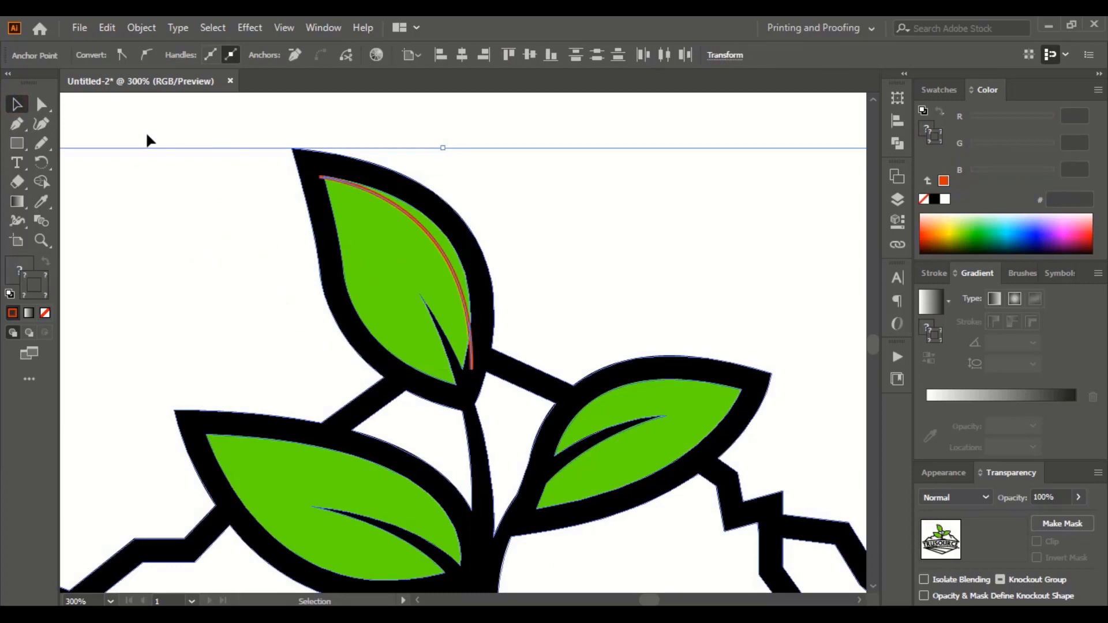
left_click(51, 179)
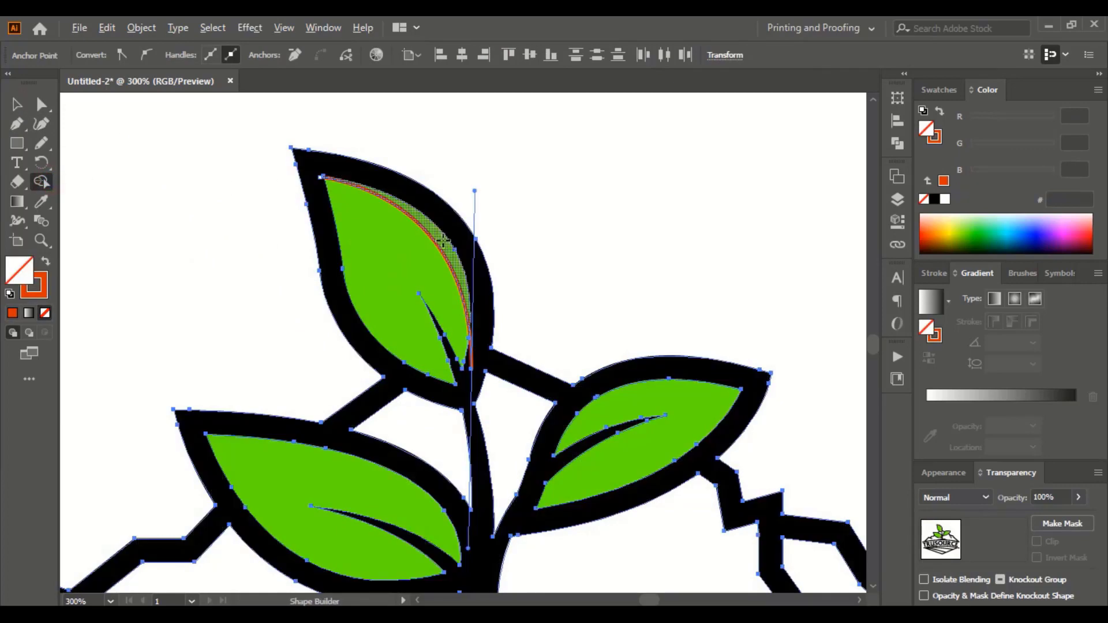
left_click(443, 240)
left_click(16, 106)
left_click(198, 252)
left_click_drag(461, 297, 605, 241)
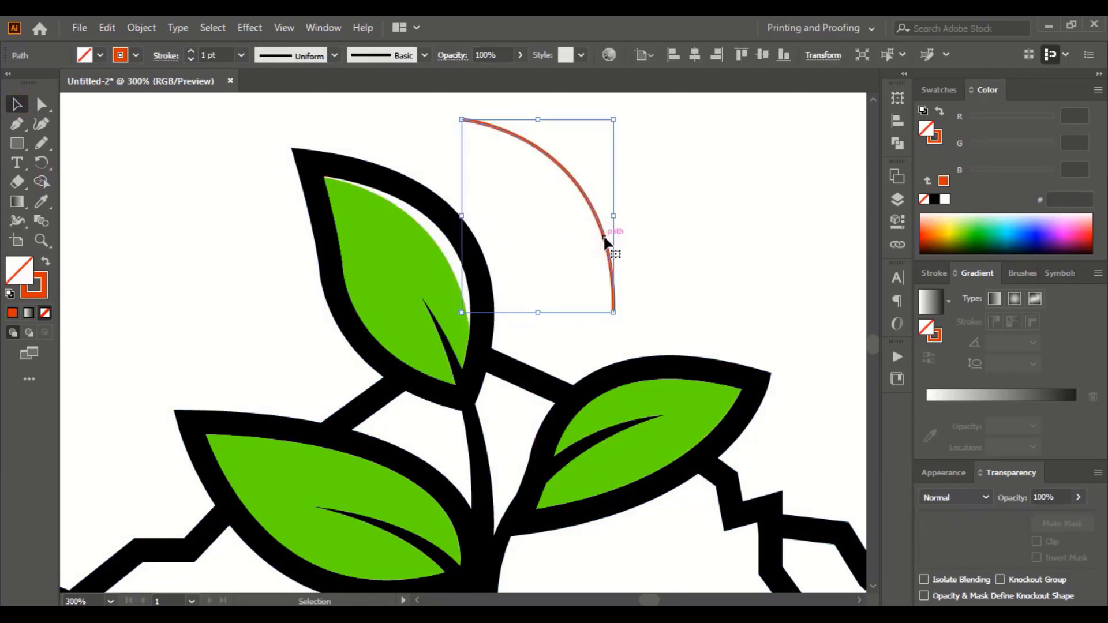
key("Delete")
Draw a curve inside the left leaf along its lower edge from tip to base, ending at the vein.
scroll(603, 234, "down", 5)
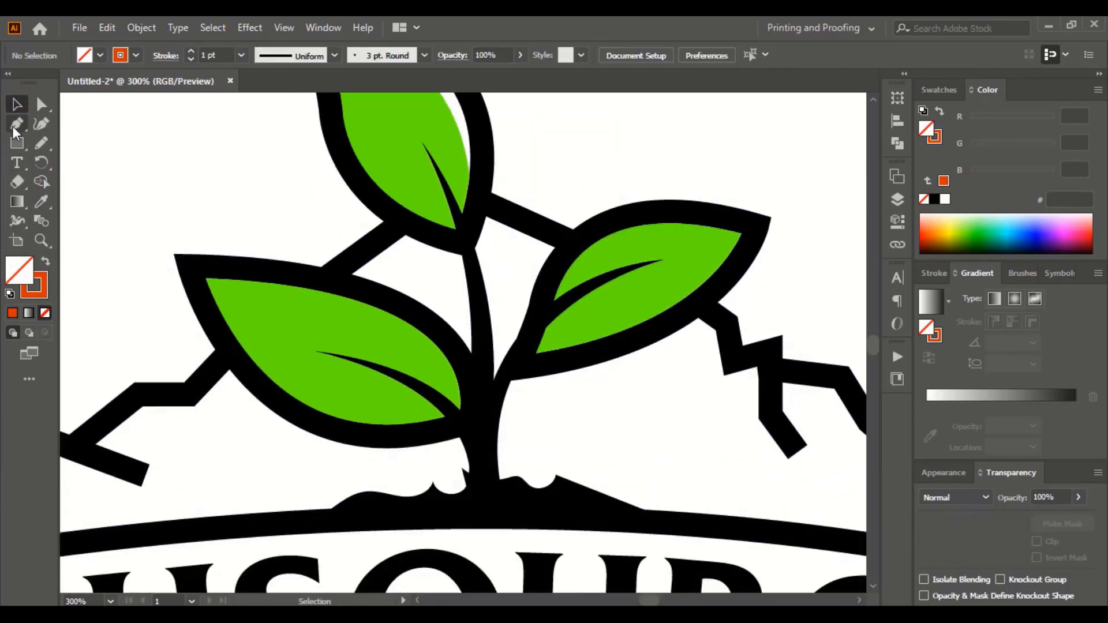
scroll(254, 362, "down", 2)
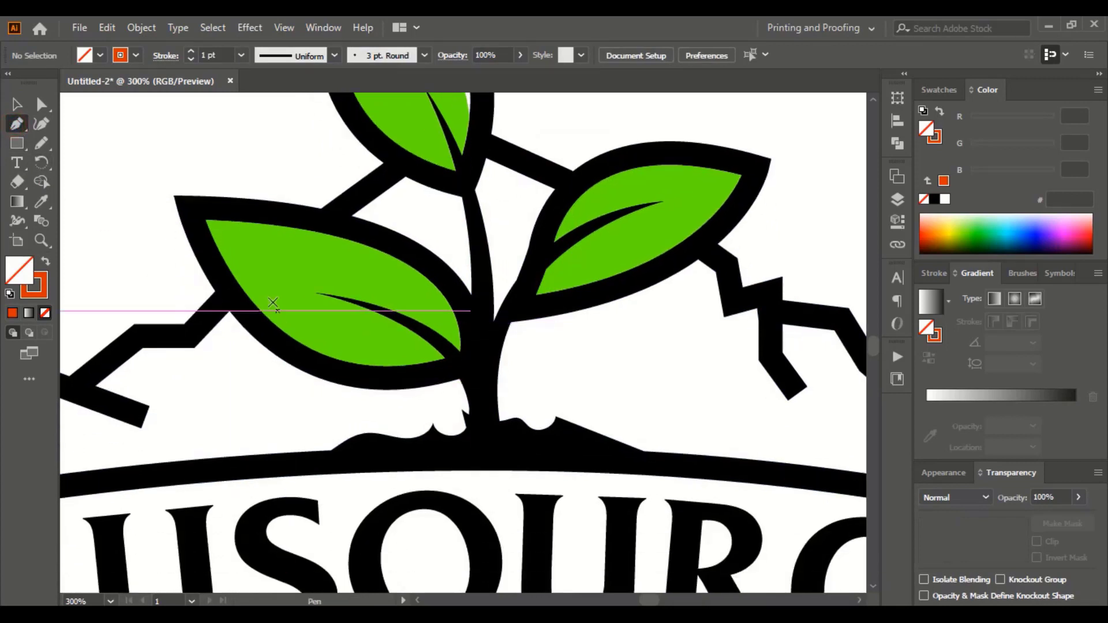
left_click(196, 206)
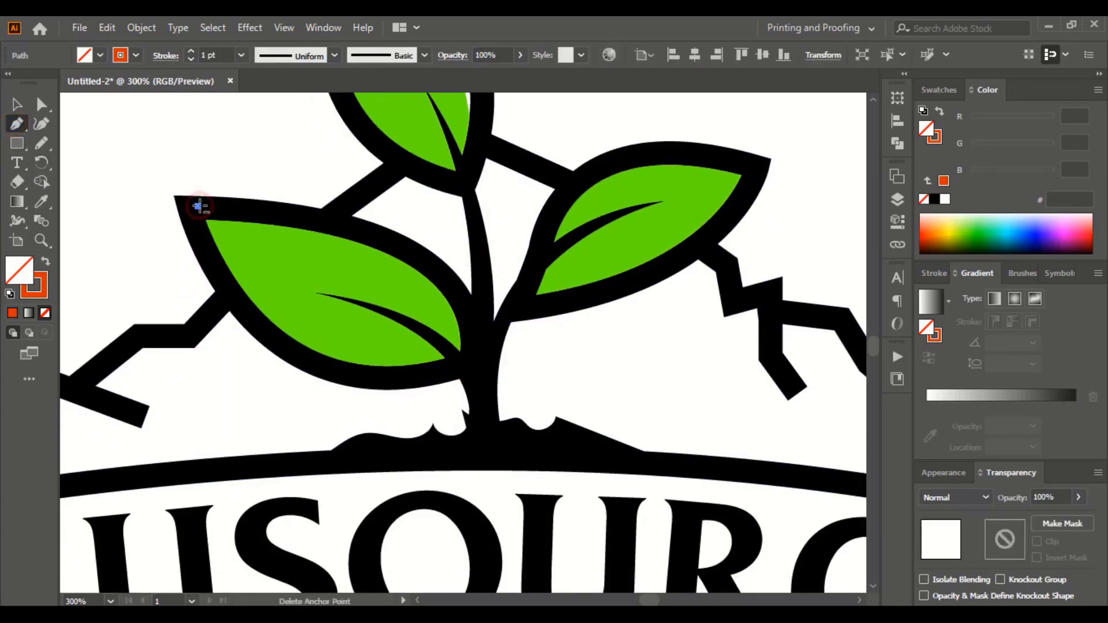
left_click_drag(609, 352, 577, 349)
left_click(431, 355)
left_click(378, 312)
Remove the green sliver below the left leaf's curve with Shape Builder, then delete the curve.
key("v")
key("ctrl+a")
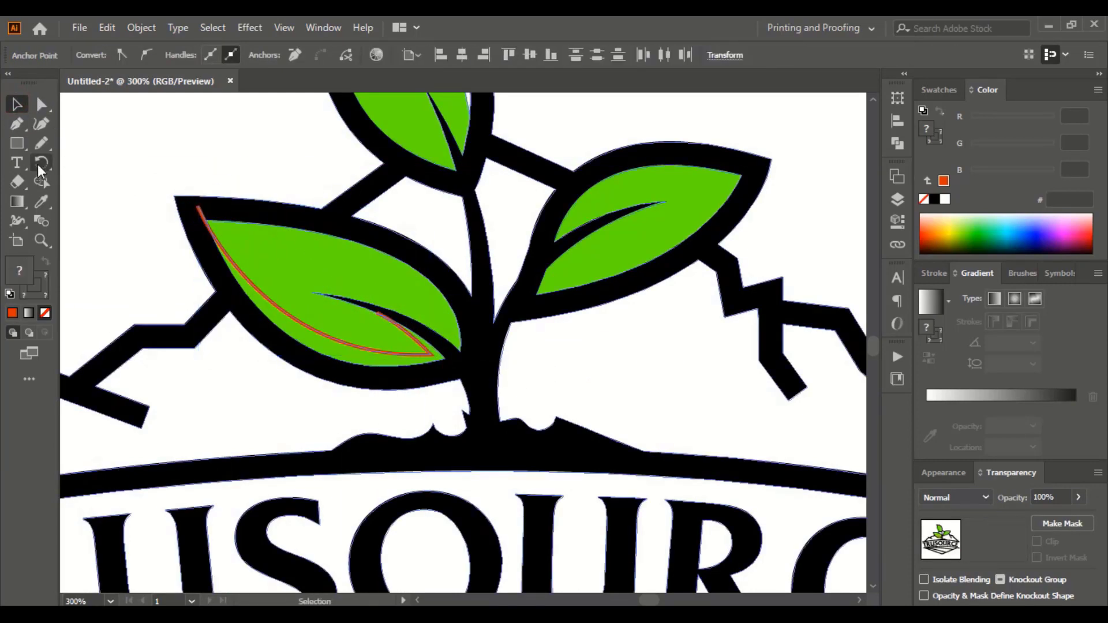
left_click(41, 181)
left_click(263, 303, "alt")
left_click(16, 105)
left_click(144, 173)
left_click_drag(247, 276, 258, 423)
key("Delete")
Draw a curve inside the right leaf along its lower edge, from the tip to the stem.
scroll(718, 383, "up", 5)
key("p")
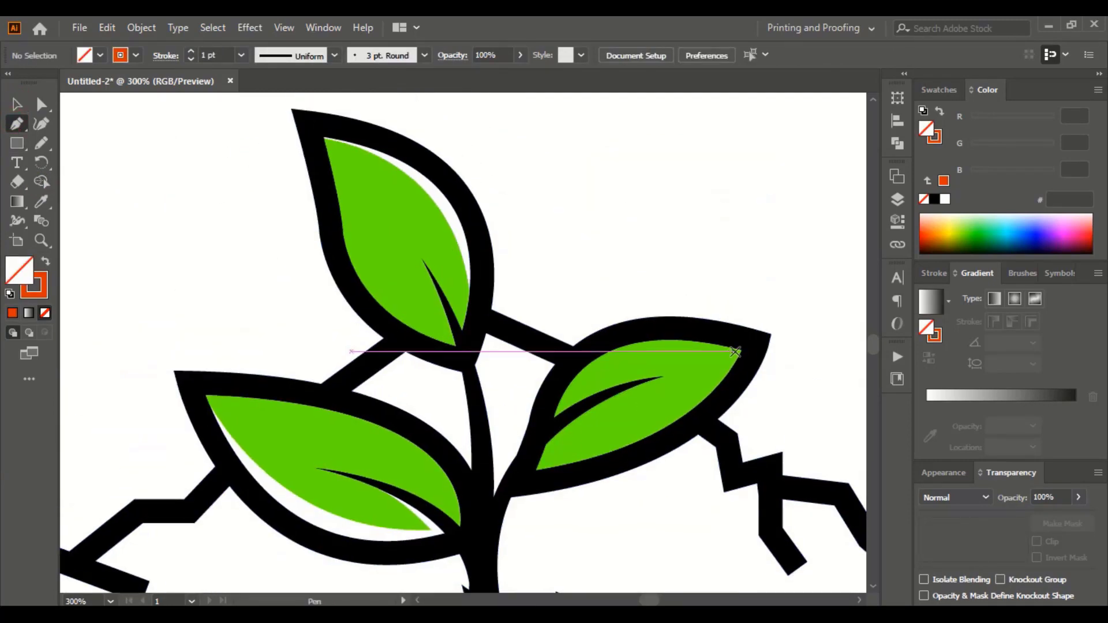
left_click(742, 350)
left_click_drag(522, 467, 402, 490)
Remove the green sliver beneath the right leaf's curve with Shape Builder, then delete the curve.
left_click(17, 105)
left_click(690, 361, "shift")
left_click(41, 182)
left_click(697, 397, "alt")
left_click(17, 104)
left_click(151, 214)
left_click_drag(665, 402, 680, 225)
key("Delete")
Fill the three field stripes below the lettering with green 00E132 using Shape Builder.
scroll(680, 234, "down", 10)
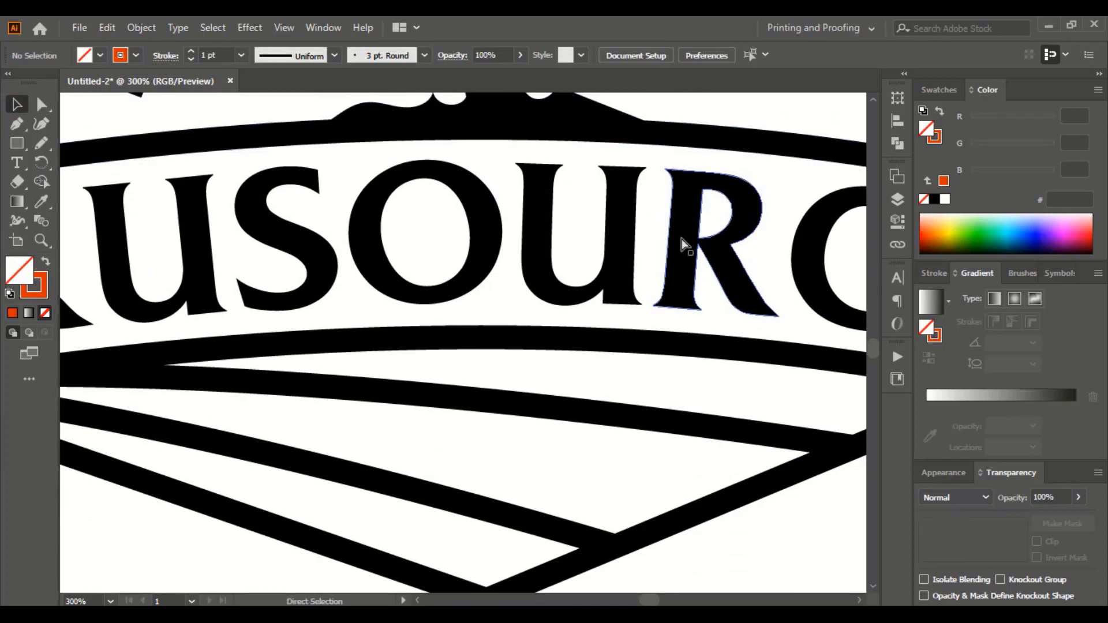
key("ctrl+minus")
left_click(522, 479)
left_click(41, 182)
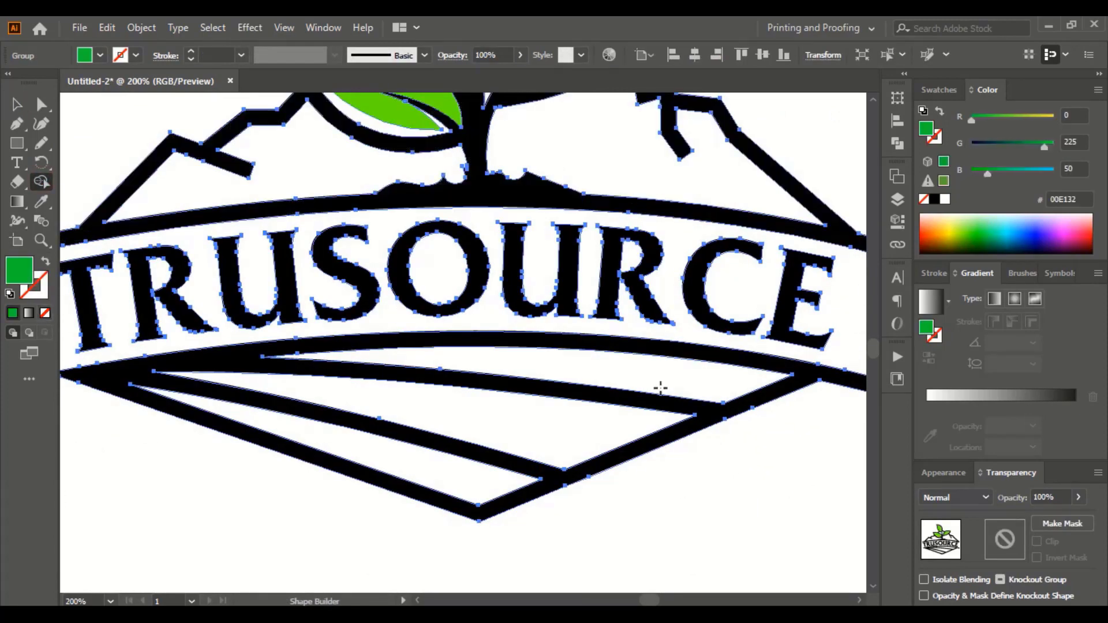
left_click(554, 421)
left_click(553, 369)
left_click(413, 459)
left_click(17, 105)
left_click(115, 141)
With no fill and an orange FF501D stroke, draw a curve along the lowest field stripe.
left_click(17, 123)
left_click(45, 313)
left_click(41, 288)
left_click(13, 313)
left_click(926, 231)
scroll(528, 484, "up", 2)
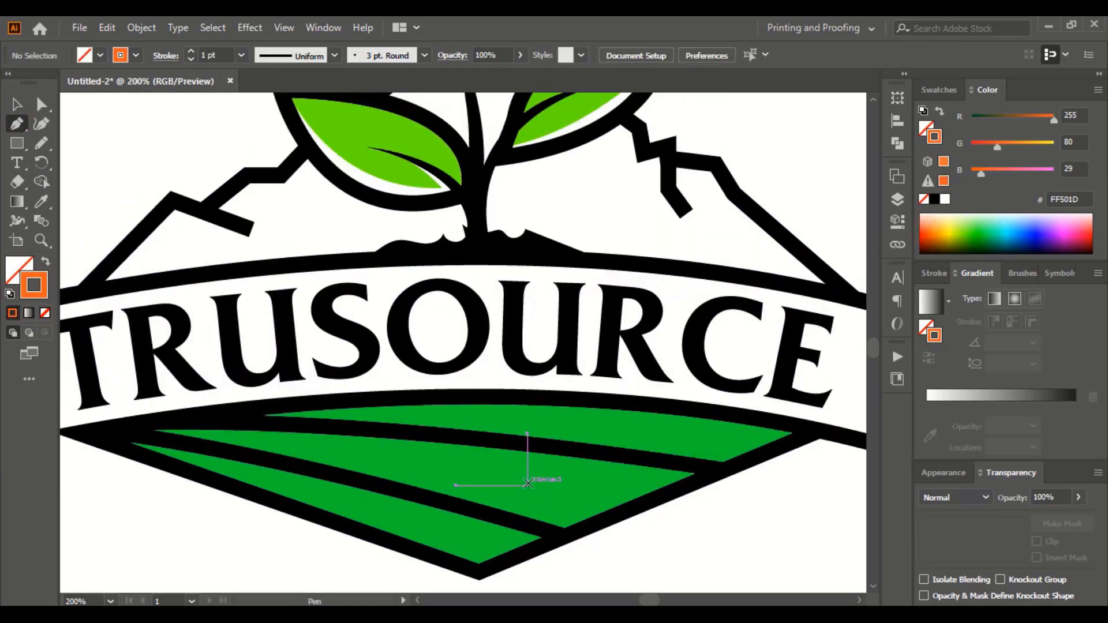
left_click(526, 548)
left_click_drag(109, 442, 207, 443)
Remove the lowest stripe's green area above the curve with Shape Builder, then delete the curve.
left_click(17, 104)
left_click(504, 499, "shift")
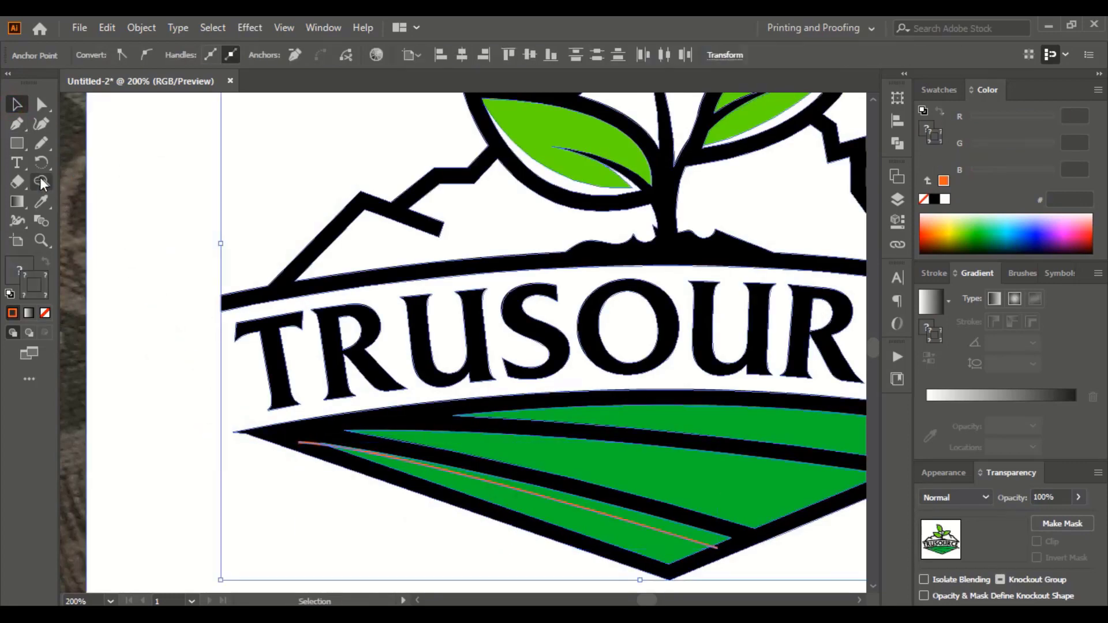
left_click(41, 182)
left_click(558, 495, "alt")
left_click(17, 104)
left_click(341, 479)
left_click_drag(312, 443, 301, 547)
key("Delete")
Draw curves along the upper edges of the middle and top field stripes for cutting highlights.
left_click(859, 601)
scroll(673, 423, "down", 1)
left_click(16, 123)
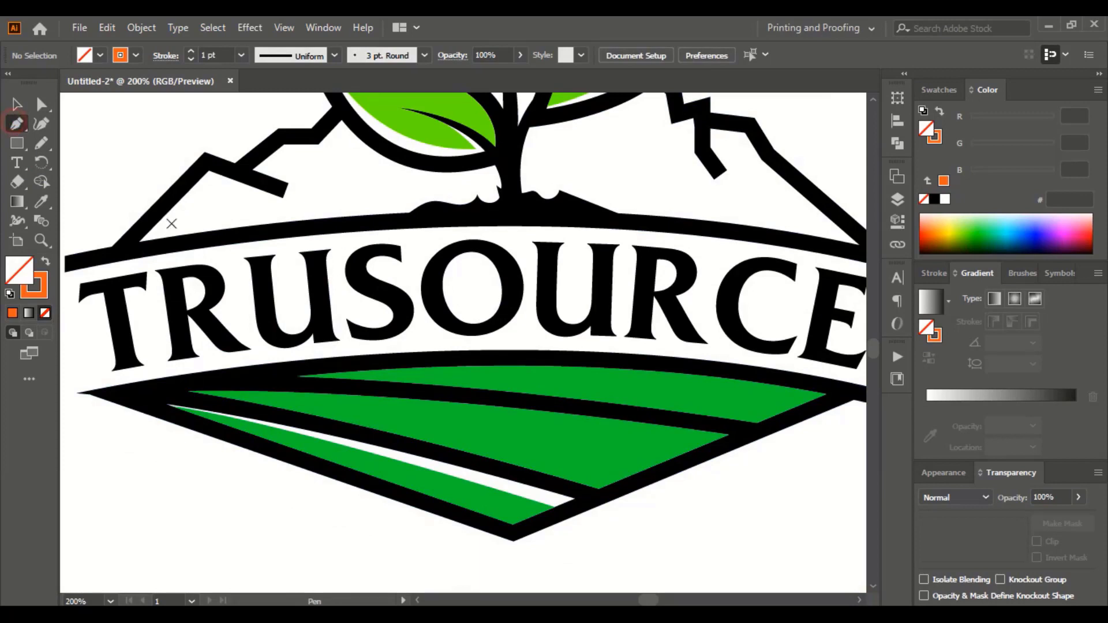
left_click(187, 390)
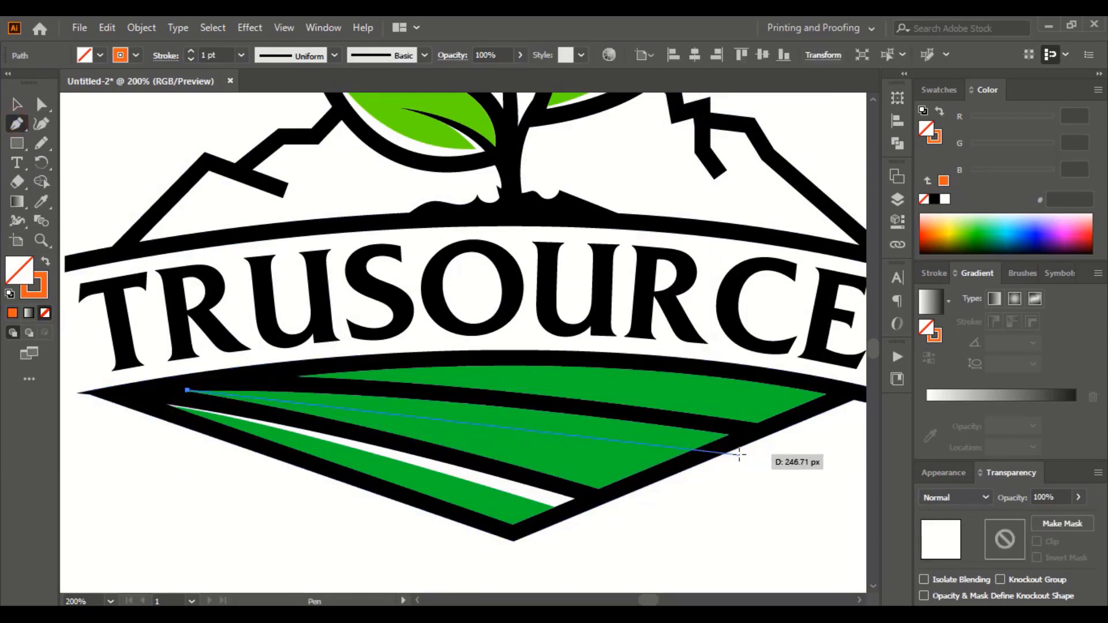
left_click_drag(868, 497, 700, 485)
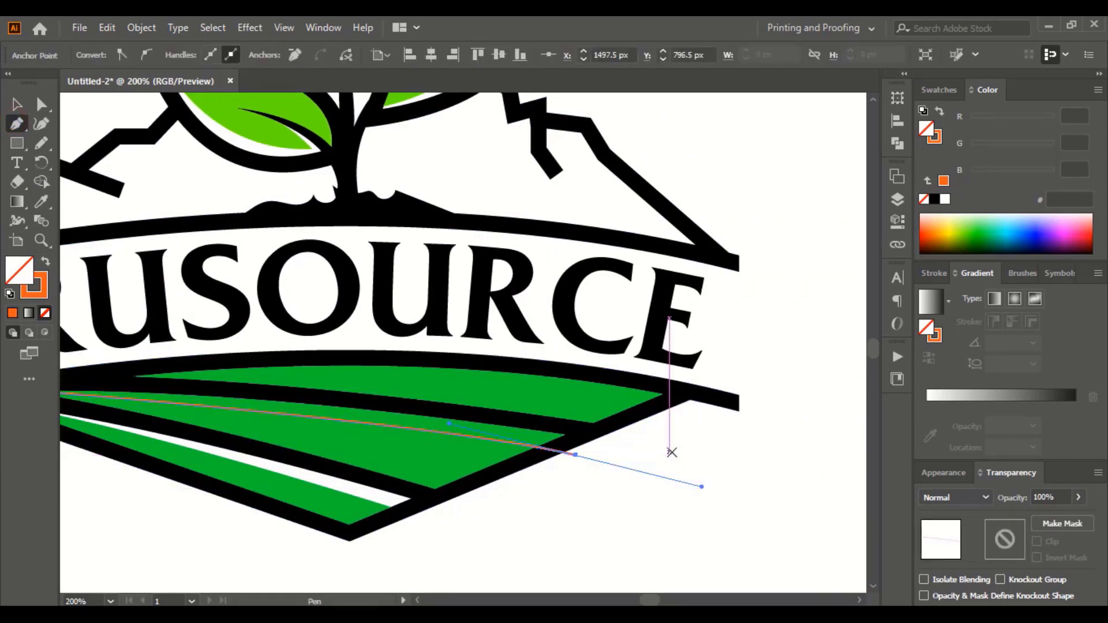
left_click(127, 374)
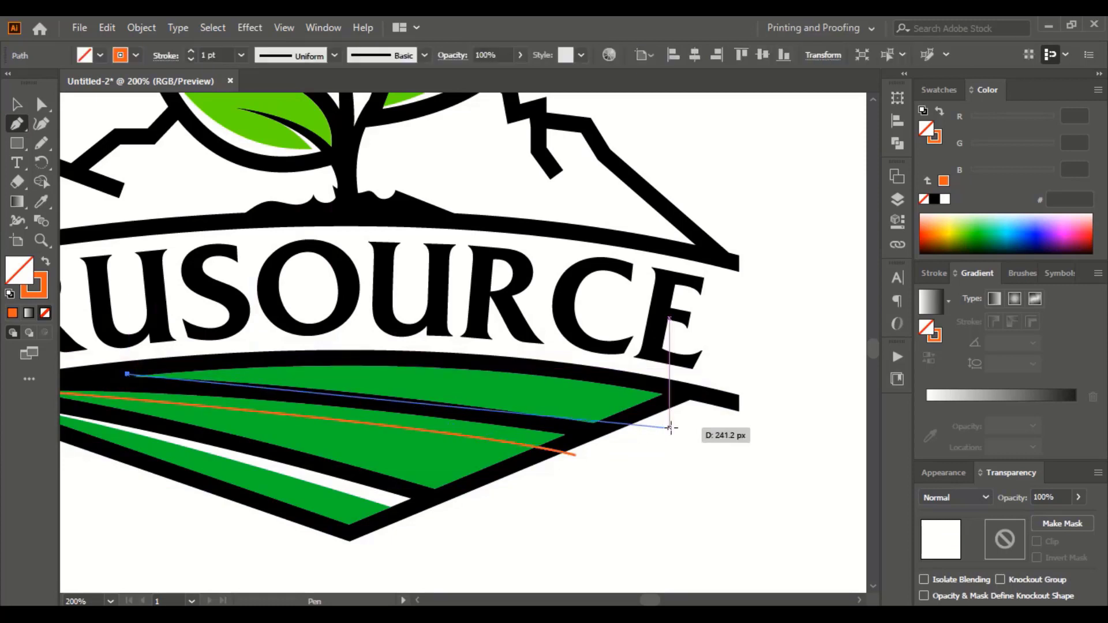
left_click_drag(683, 413, 461, 341)
key("ctrl+z")
Remove the green slivers above the curves in the middle and top field stripes with Shape Builder and clear the leftover curves.
left_click(18, 106)
left_click(346, 554)
left_click(417, 600)
left_click(417, 600)
key("shift+m")
left_click(572, 374, "alt")
left_click(551, 422, "alt")
left_click(17, 105)
left_click(117, 136)
left_click(808, 414)
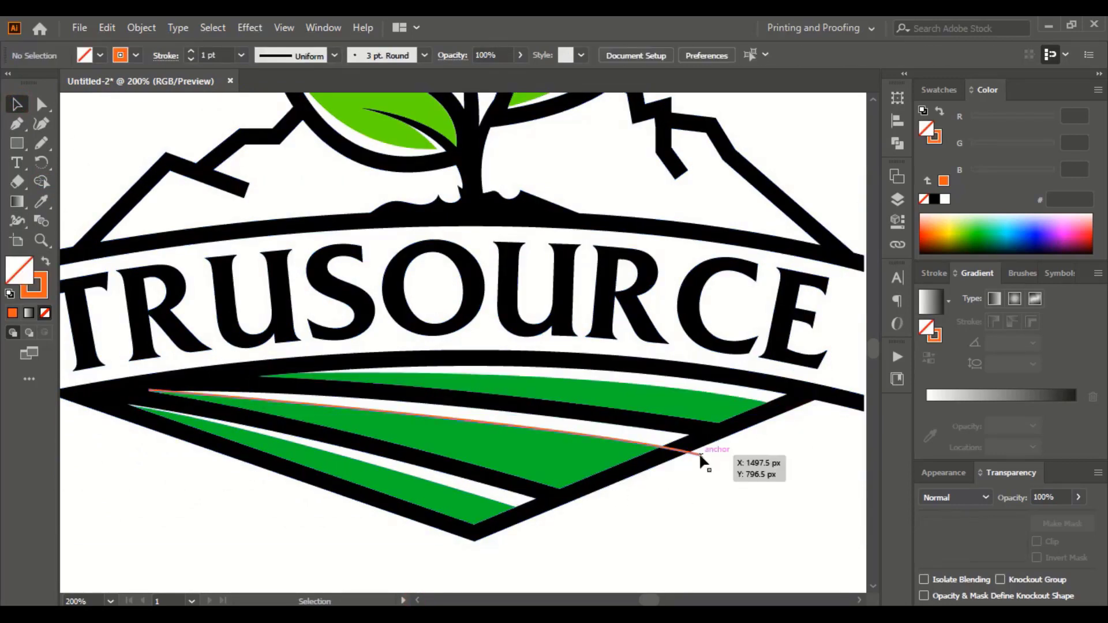
Draw a closed triangular shadow shape beneath the short ridge line of the left mountain.
key("ctrl+minus")
scroll(703, 523, "up", 3)
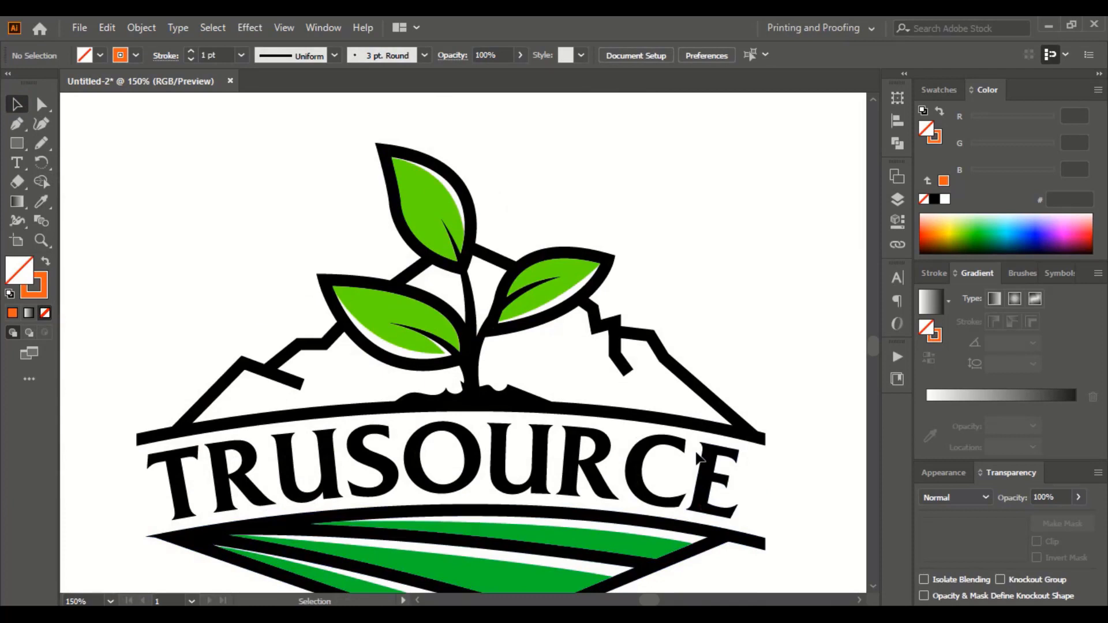
scroll(698, 459, "down", 3)
key("p")
left_click(242, 311)
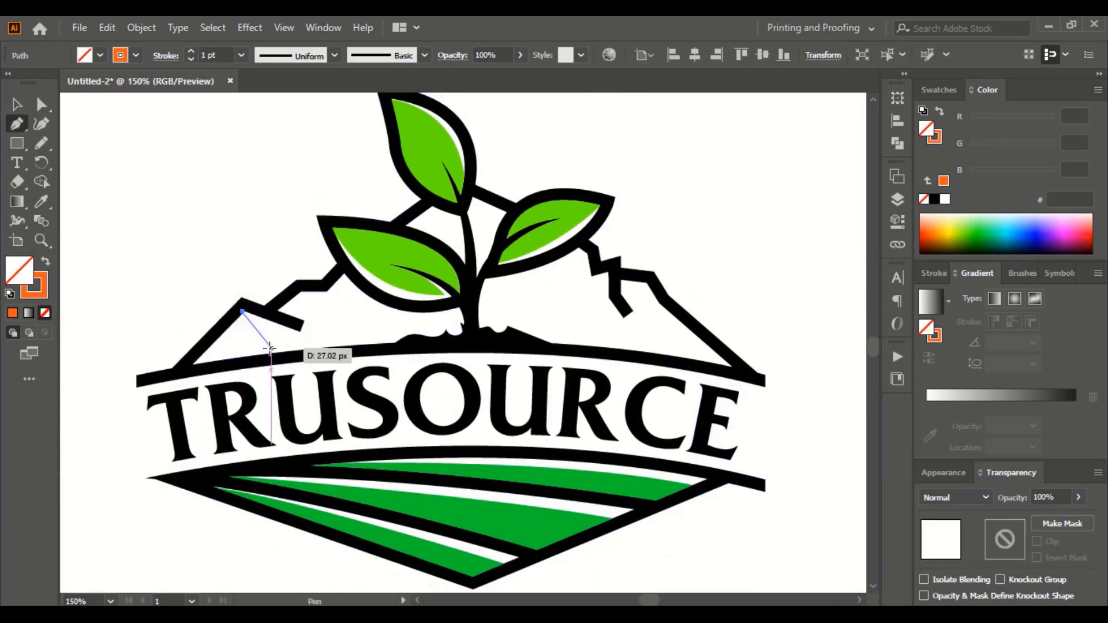
left_click(271, 345)
left_click(300, 329)
left_click(242, 311)
Give the mountain shadow triangle a tan C7B299 fill and no stroke.
left_click(938, 90)
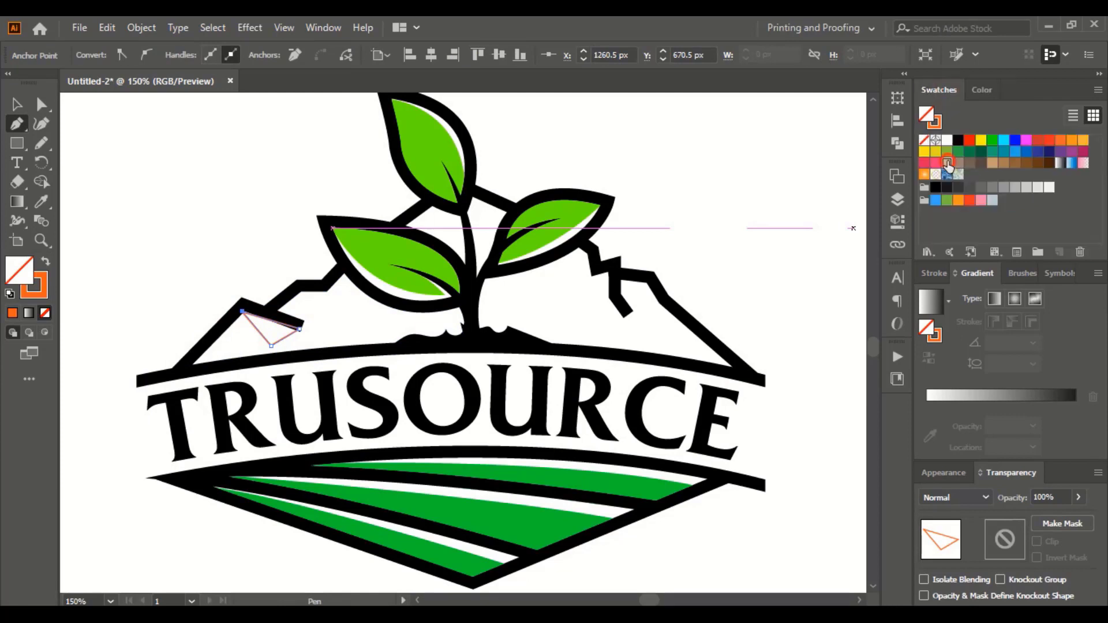
left_click(948, 164)
left_click(38, 288)
left_click(44, 313)
left_click(18, 270)
left_click(17, 104)
left_click(174, 201)
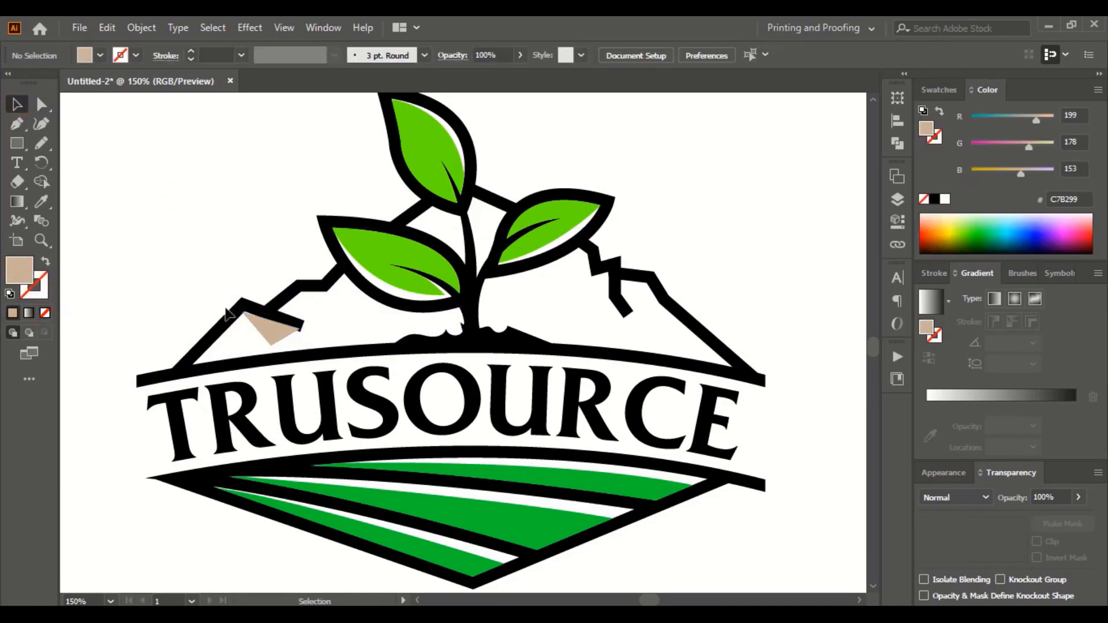
Send the tan shadow triangle on the left mountain behind the black outlines.
left_click(267, 333)
left_click(349, 336)
right_click(270, 335)
mouse_move(353, 523)
left_click(488, 559)
left_click(248, 229)
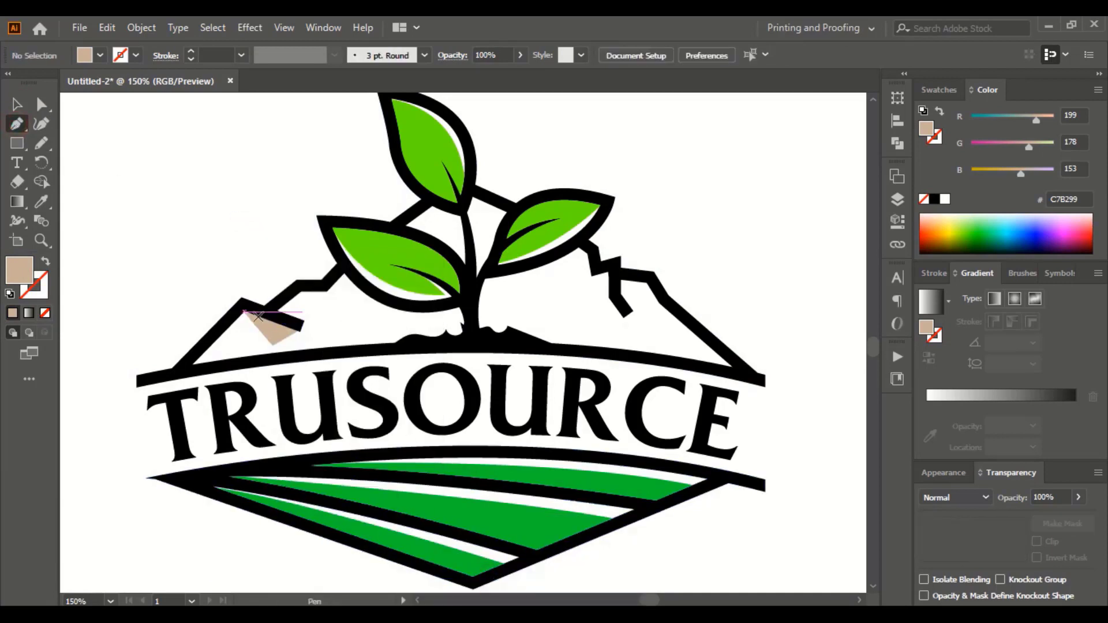
Draw a tan shadow triangle beside the left end of the soil mound and a four-sided shadow beneath the central peak.
scroll(258, 317, "up", 2)
left_click(434, 375)
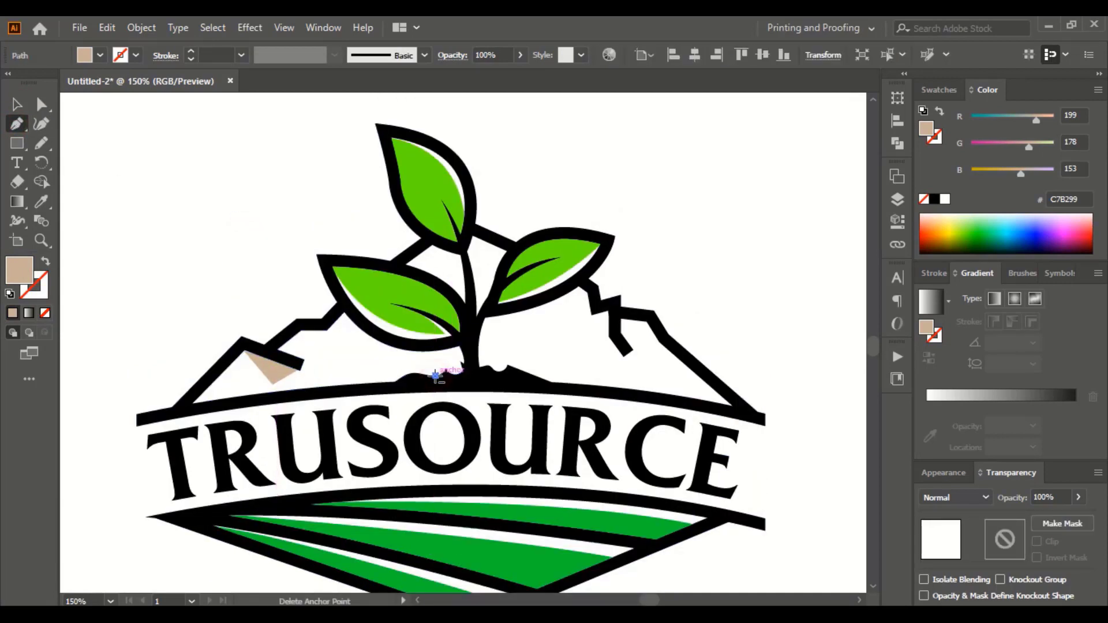
left_click(323, 378)
scroll(491, 340, "up", 2)
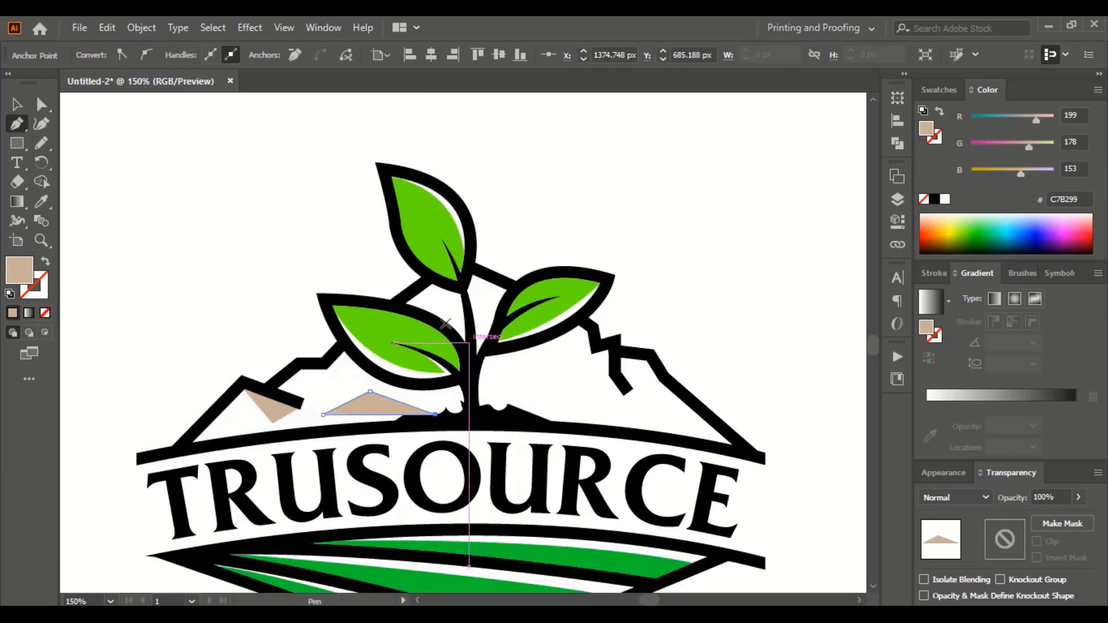
left_click(420, 312)
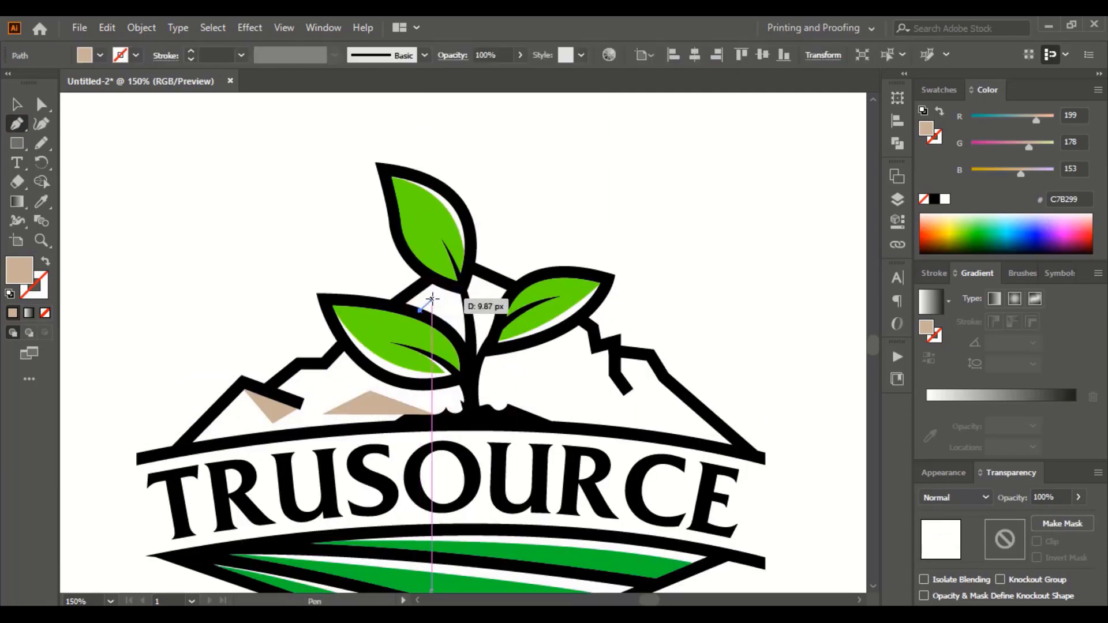
left_click(436, 301)
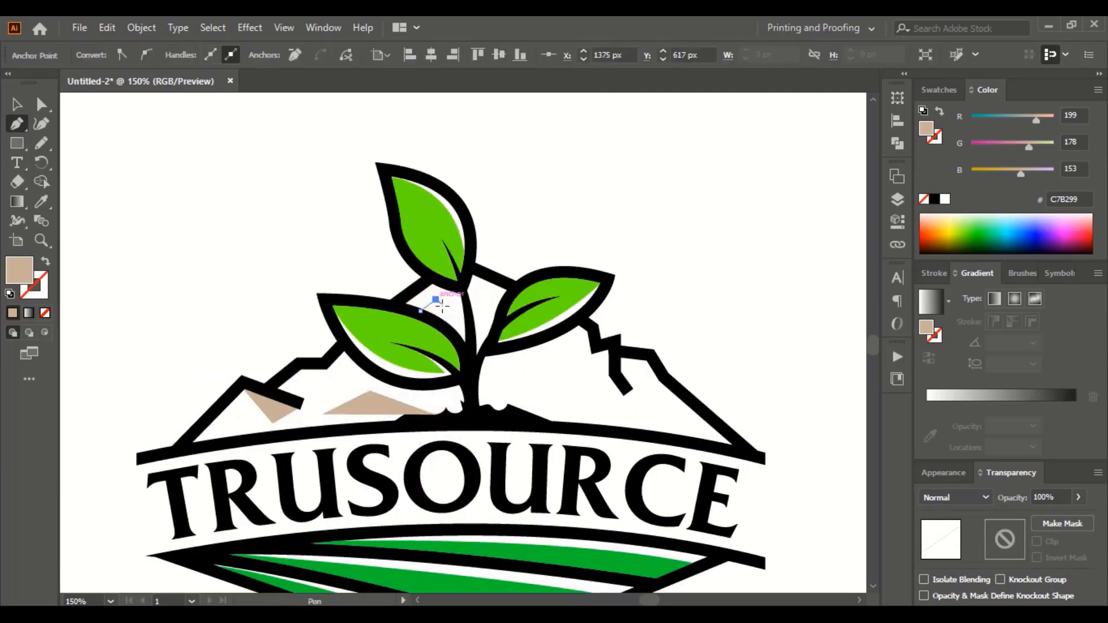
left_click(468, 362)
left_click(421, 313)
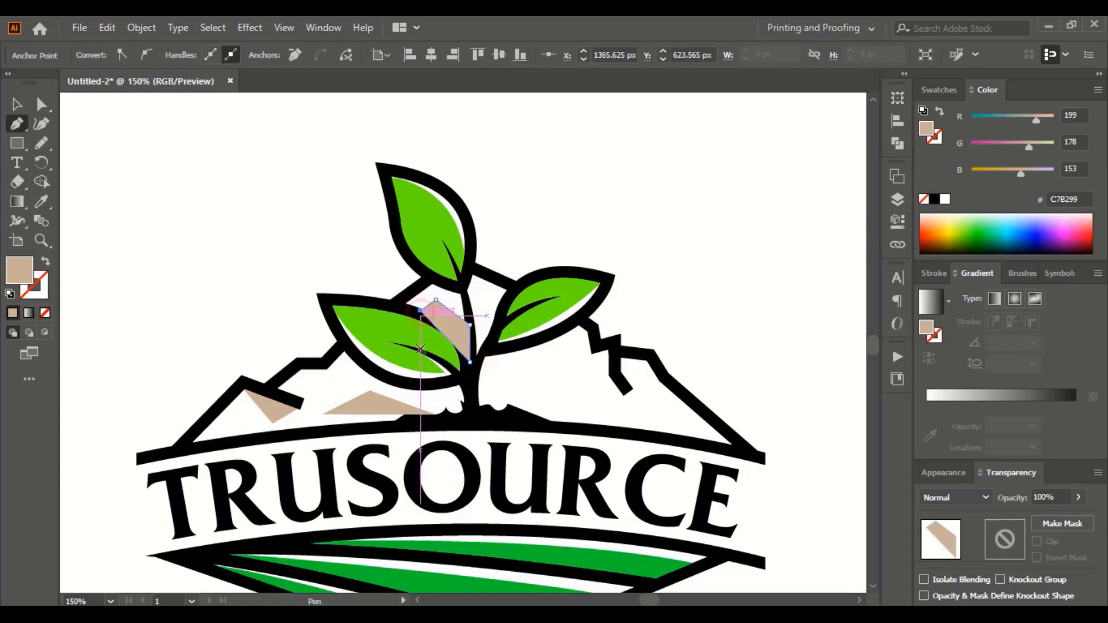
Draw a closed tan shadow shape along the inner side of the jagged ridge on the right mountain.
left_click(587, 330)
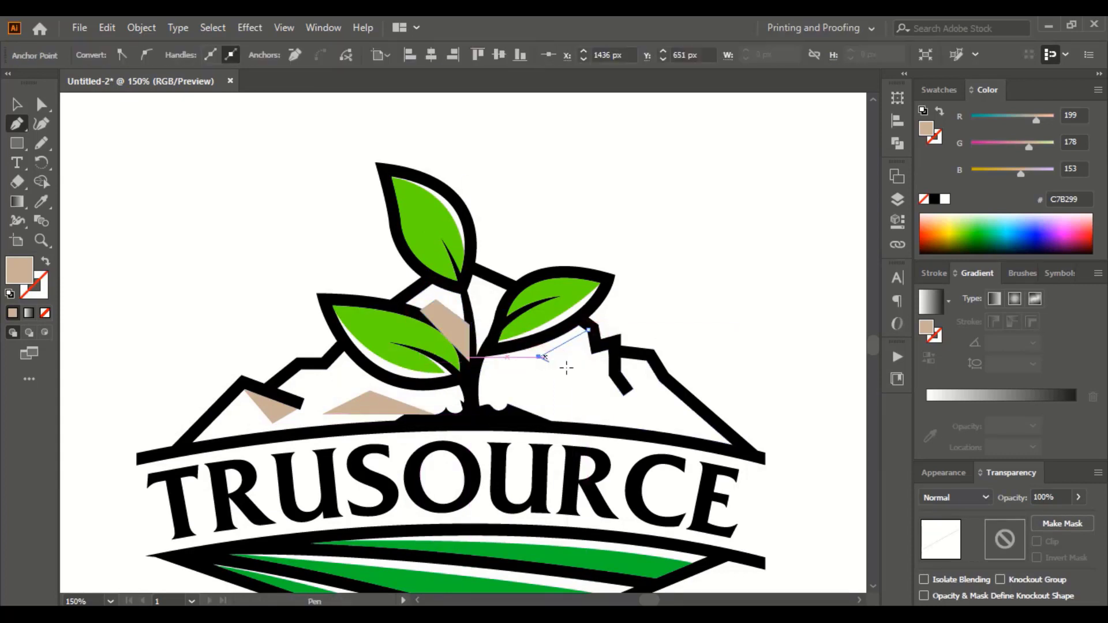
left_click(625, 397)
left_click(613, 358)
left_click(613, 344)
left_click(589, 343)
left_click(589, 344)
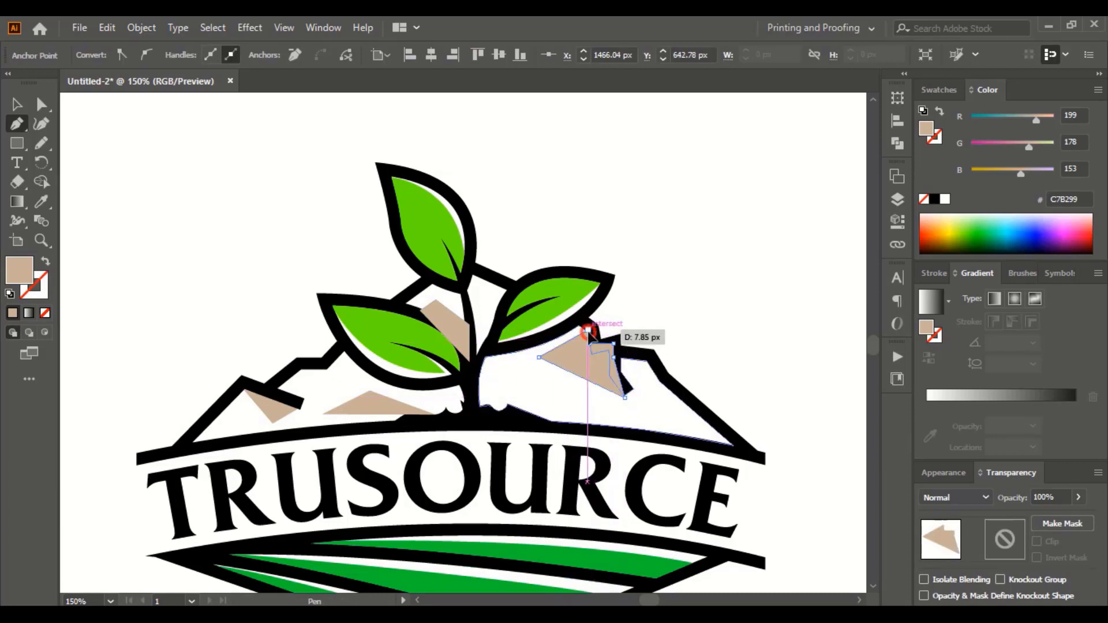
Draw a small closed tan shadow shape along the inside of the right mountain's outer slope.
scroll(663, 375, "down", 1)
left_click(644, 340)
left_click(646, 359)
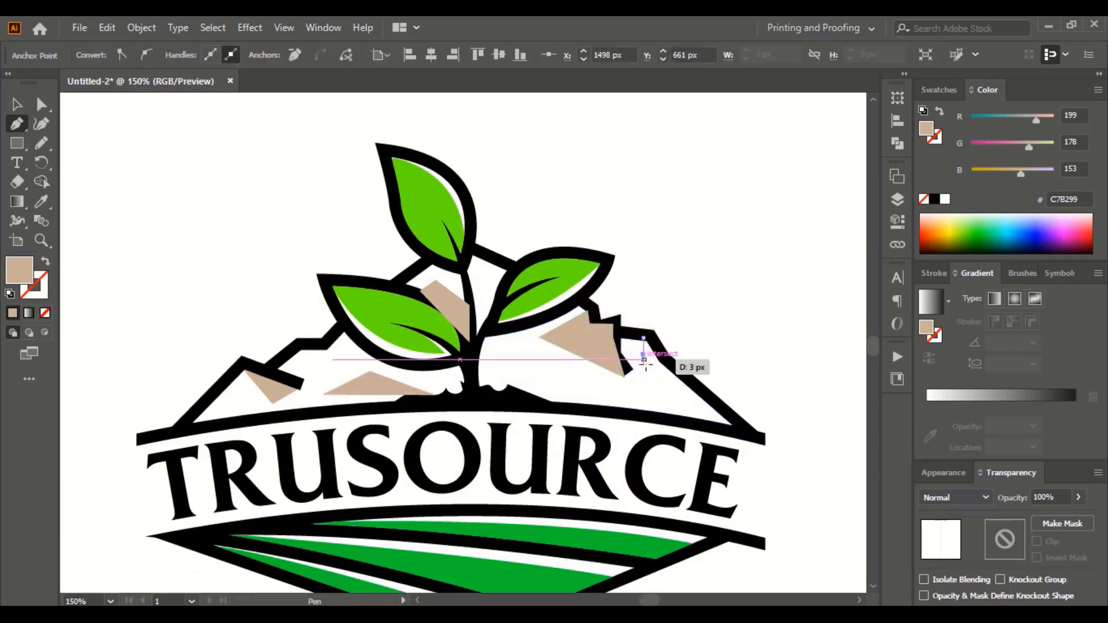
left_click(648, 373)
left_click(692, 391)
left_click(643, 338)
Select the four new tan mountain shadows together and send them behind the outlines and leaves.
left_click(15, 102)
left_click(169, 216)
left_click(453, 308)
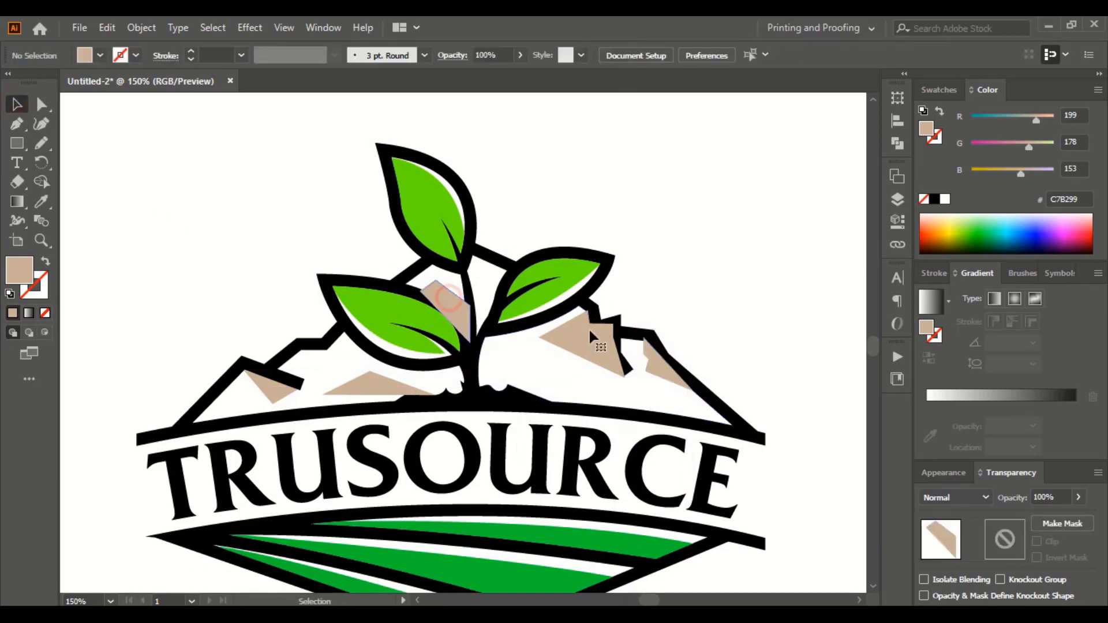
left_click(579, 337, "shift")
left_click(655, 364, "shift")
left_click(379, 383, "shift")
right_click(379, 383)
mouse_move(439, 300)
left_click(590, 353)
Recolour the upper leaf with a soft light green 8CD36A fill.
scroll(718, 202, "down", 2)
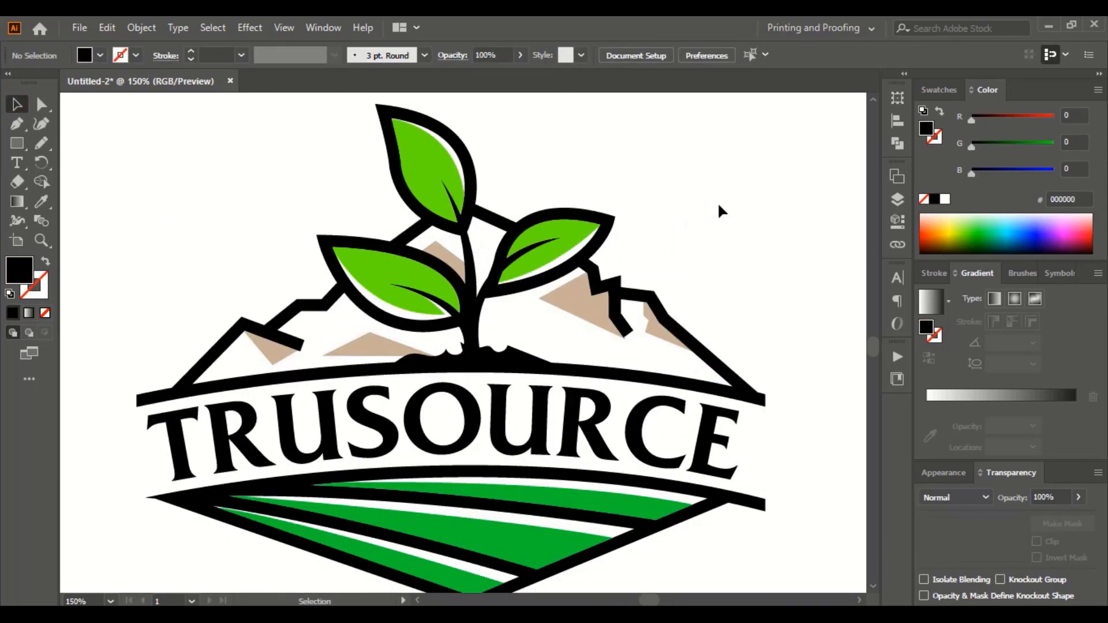
left_click(431, 165)
left_click(946, 90)
left_click(944, 153)
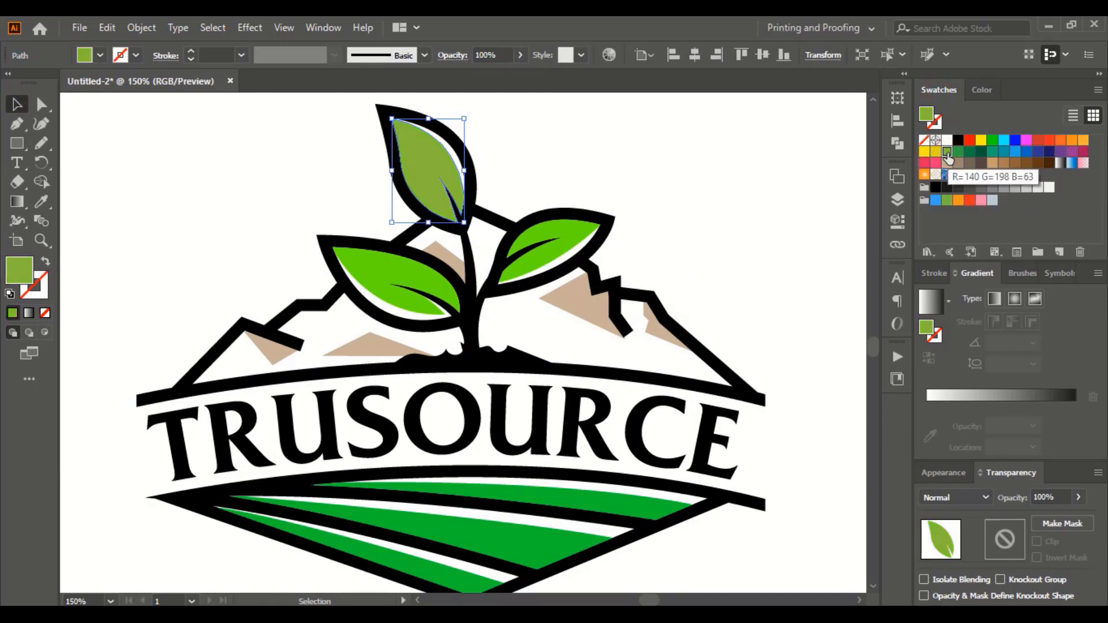
left_click(985, 89)
left_click_drag(999, 174, 1038, 149)
left_click(661, 192)
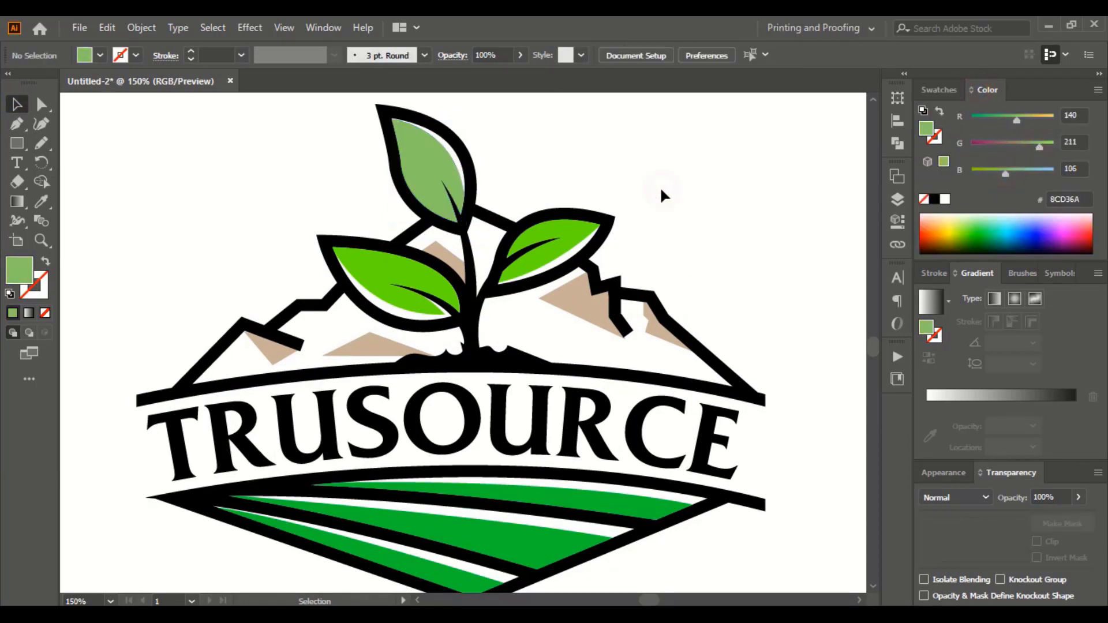
Recolour the right leaf with an olive green 77B10B fill.
left_click(554, 241)
left_click(938, 89)
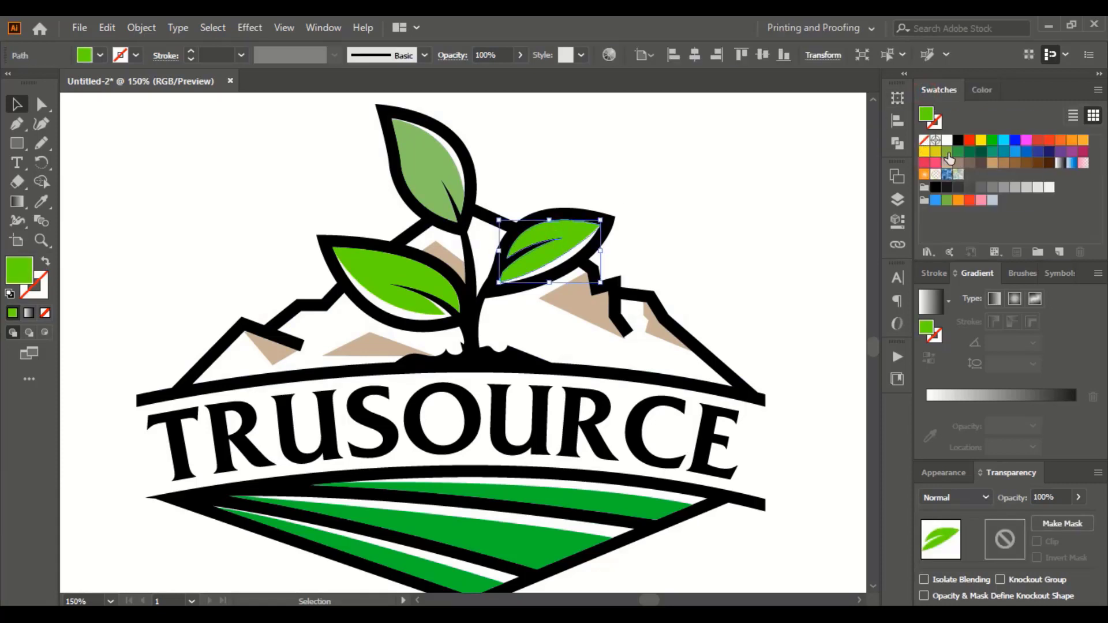
left_click_drag(1028, 148, 1004, 119)
left_click_drag(991, 173, 1010, 120)
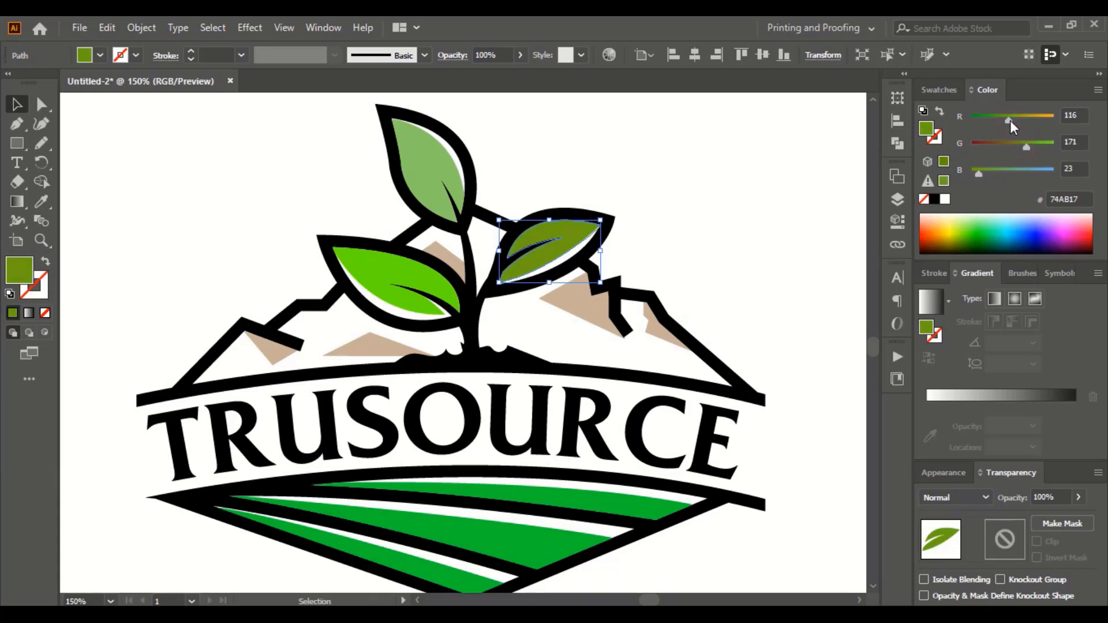
left_click(719, 229)
Match the left leaf's fill to the olive green of the right leaf by sampling it.
left_click(438, 291)
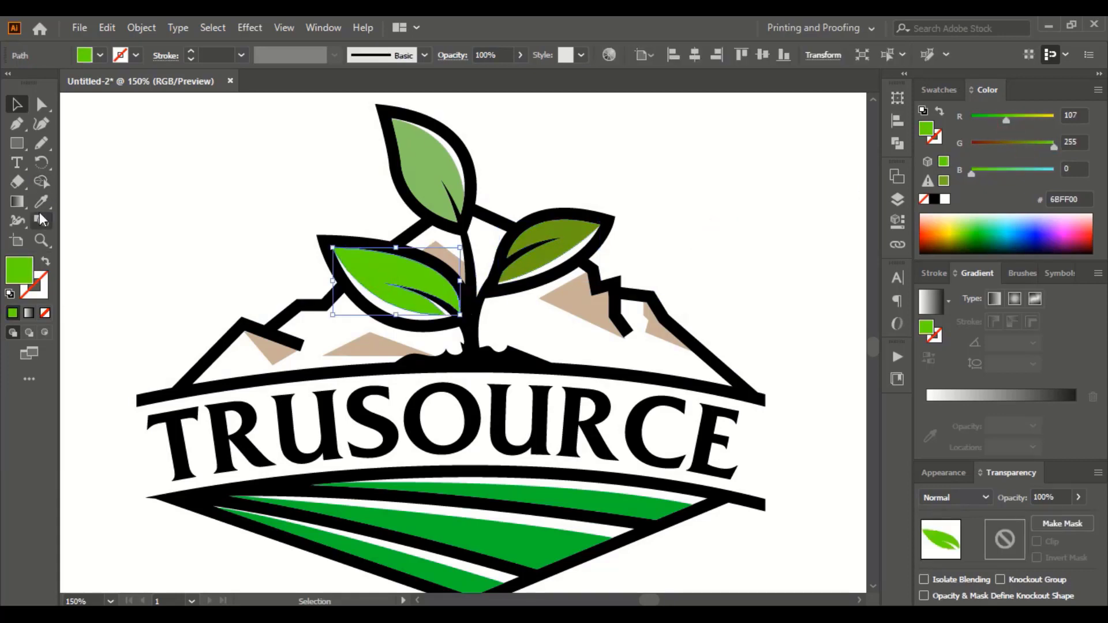
left_click(41, 201)
left_click(568, 234)
left_click(16, 104)
left_click(210, 185)
Match the top field stripe's fill to the light green of the upper leaf.
scroll(699, 258, "down", 3)
scroll(609, 358, "down", 1)
left_click(586, 366)
scroll(117, 224, "up", 1)
left_click(41, 202)
left_click(437, 108)
left_click(17, 105)
left_click(116, 185)
Match the middle and bottom field stripes to the olive green of the left leaf.
left_click(455, 433)
left_click(41, 201)
left_click(374, 186)
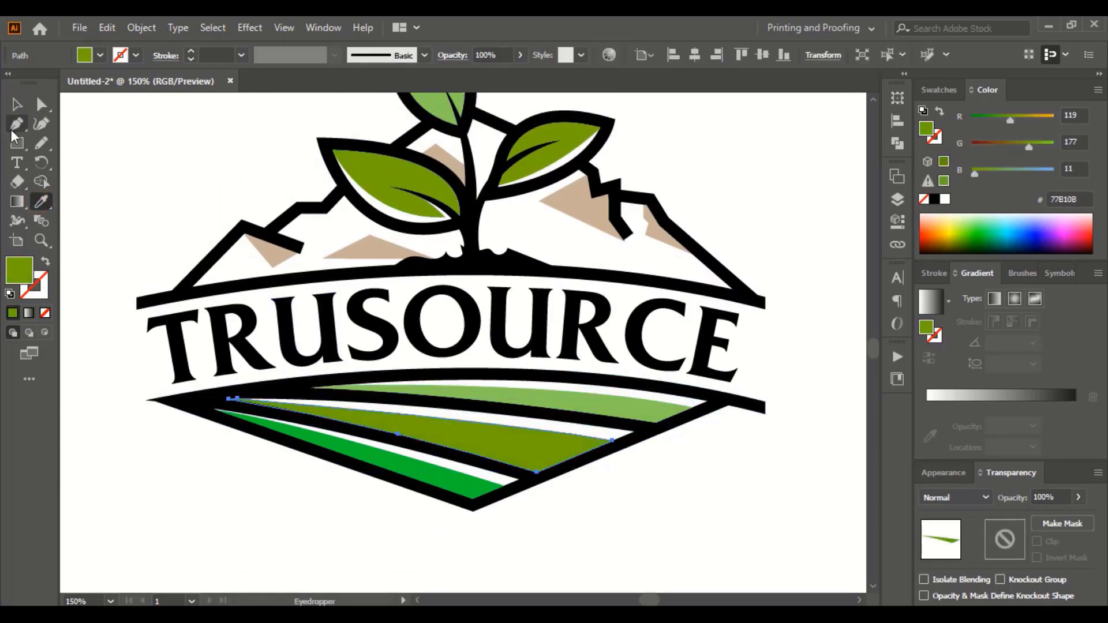
key("ctrl+shift+a")
key("v")
left_click(346, 451)
key("i")
left_click(486, 442)
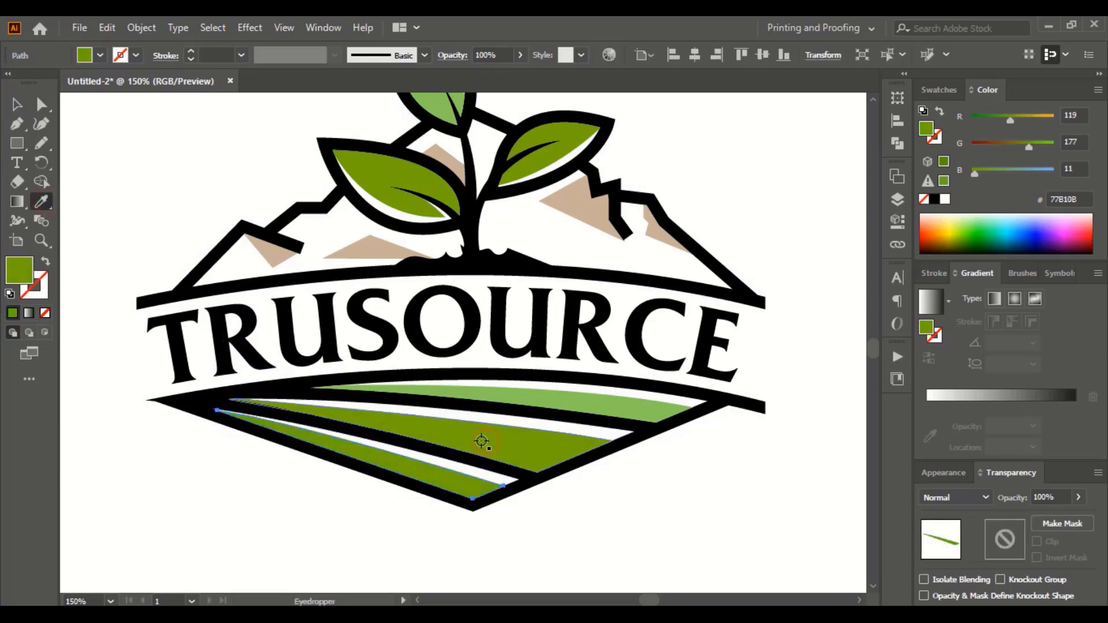
left_click(17, 109)
left_click(157, 169)
Colour the SOURCE letters with the olive green sampled from the left leaf.
scroll(173, 176, "up", 1)
left_click_drag(761, 402, 386, 382)
left_click(44, 204)
scroll(382, 247, "up", 1)
left_click(383, 247)
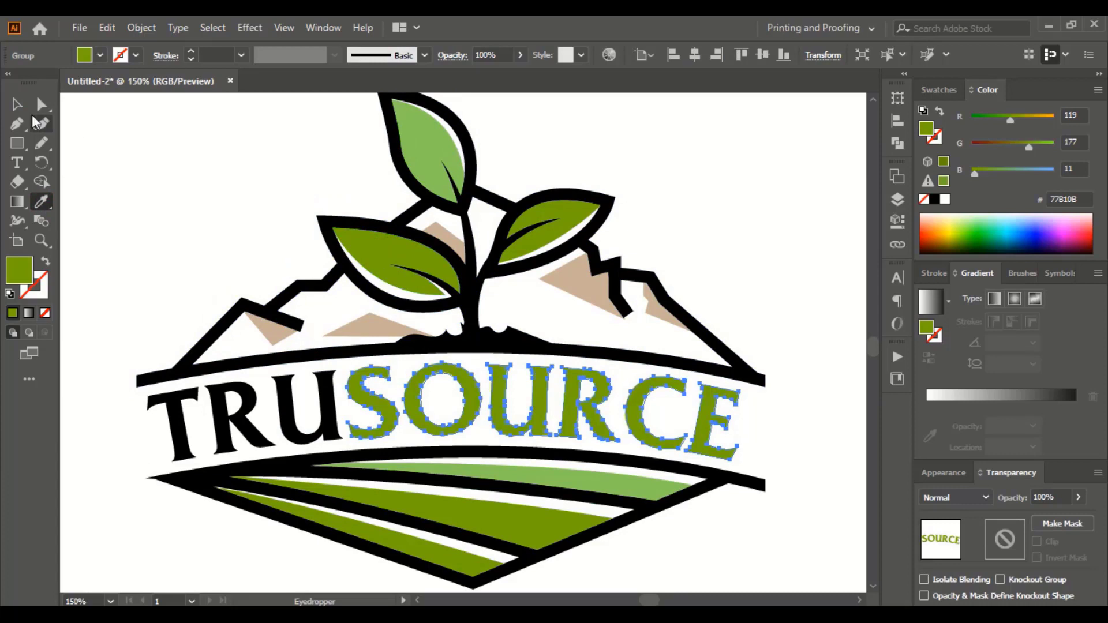
key("v")
key("ctrl+shift+a")
Fill the plant and mountain outline with dark brown 1F0000 and match the field outline to it.
left_click(746, 373)
left_click_drag(972, 120, 981, 119)
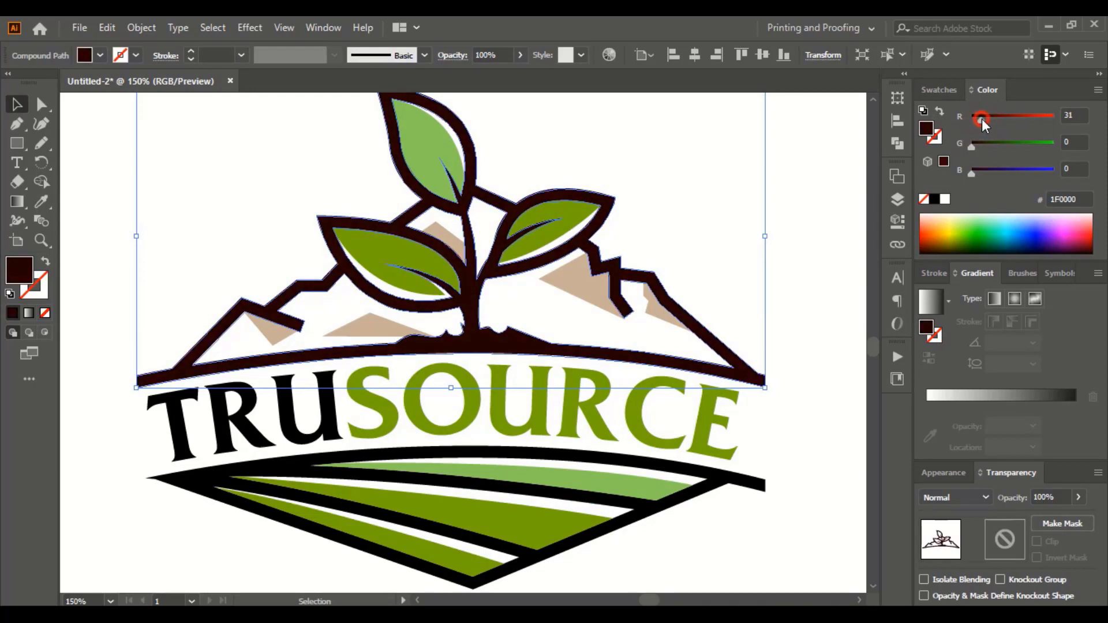
left_click(719, 209)
left_click(743, 478)
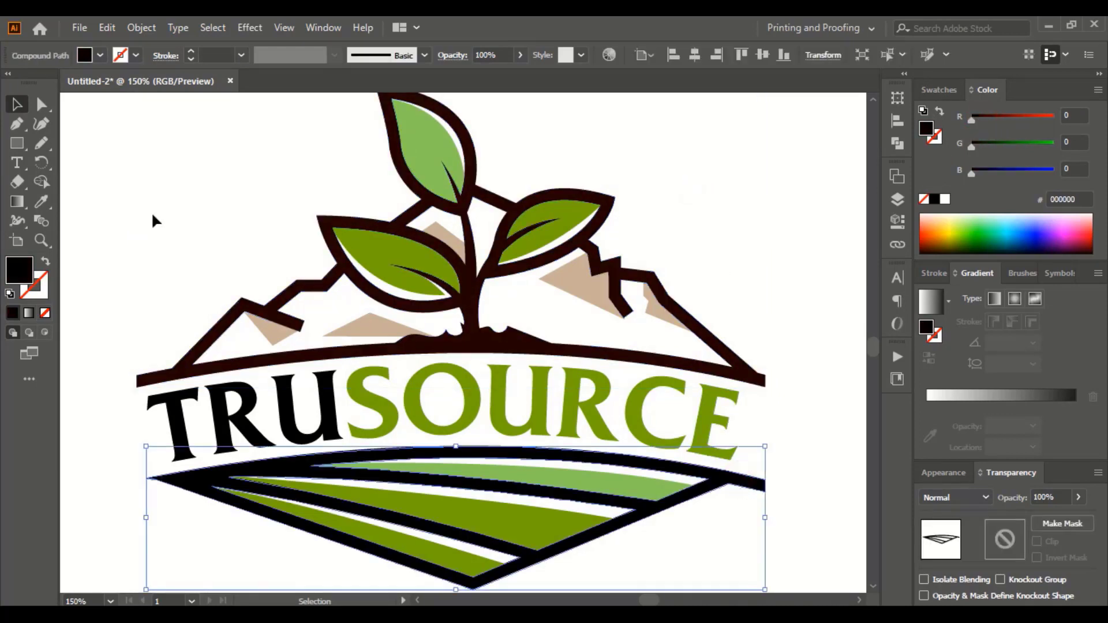
key("i")
left_click(241, 307)
key("v")
left_click(190, 228)
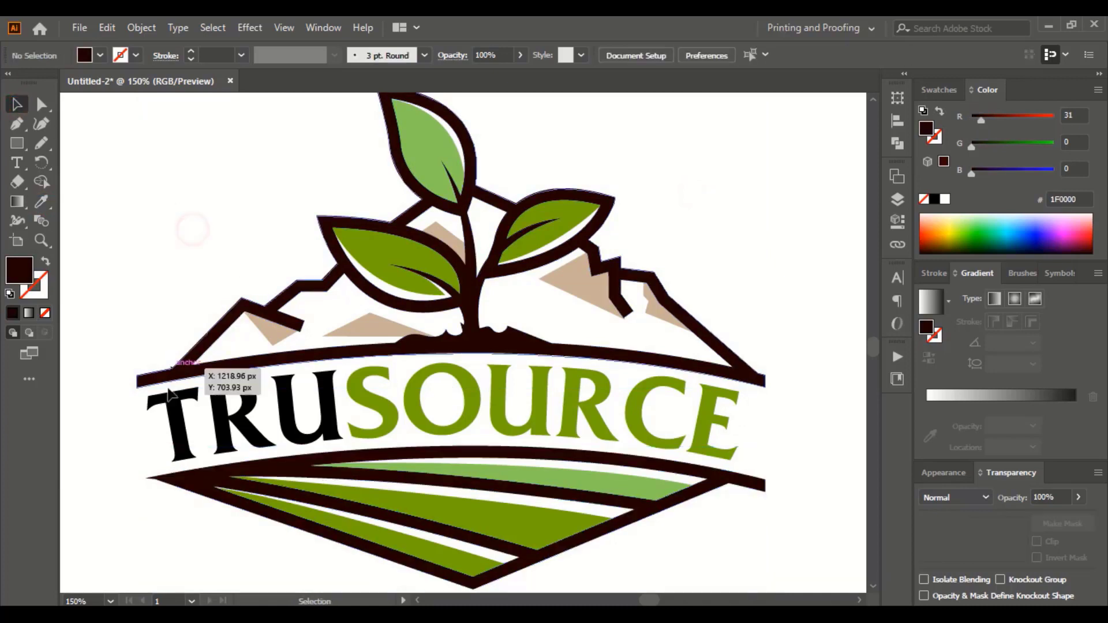
Colour the TRU letters with the dark brown sampled from the mountain outline.
left_click_drag(295, 420, 138, 406)
key("i")
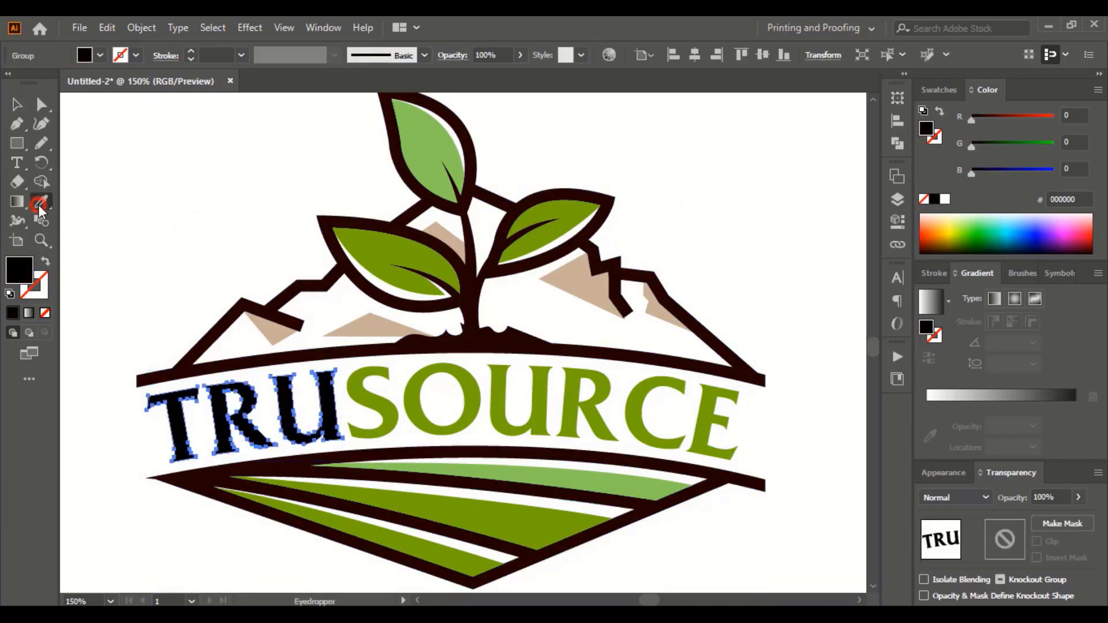
left_click(218, 324)
key("v")
left_click(219, 222)
Draw a small circle with an orange EB6A00 fill and no stroke over the base of the plant stem.
scroll(219, 222, "up", 2)
left_click(19, 145)
left_click(74, 164)
left_click_drag(475, 434, 489, 448)
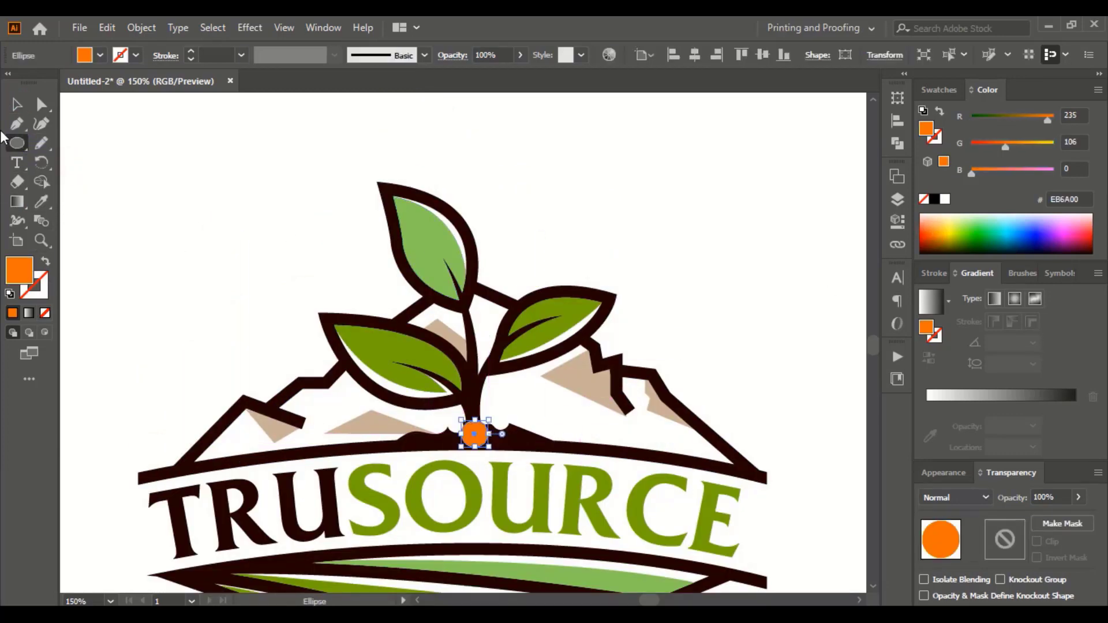
key("v")
left_click(219, 197)
Draw a straight ray line from the orange circle's centre up to a point above and right of the upper leaf.
key("ctrl+minus")
key("ctrl+minus")
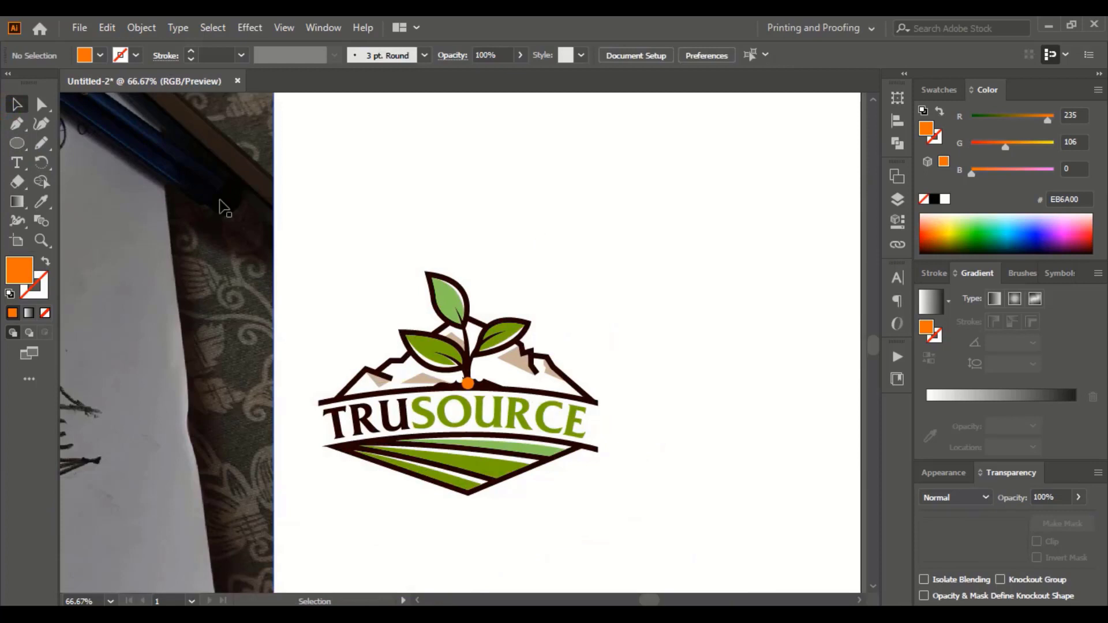
left_click(17, 123)
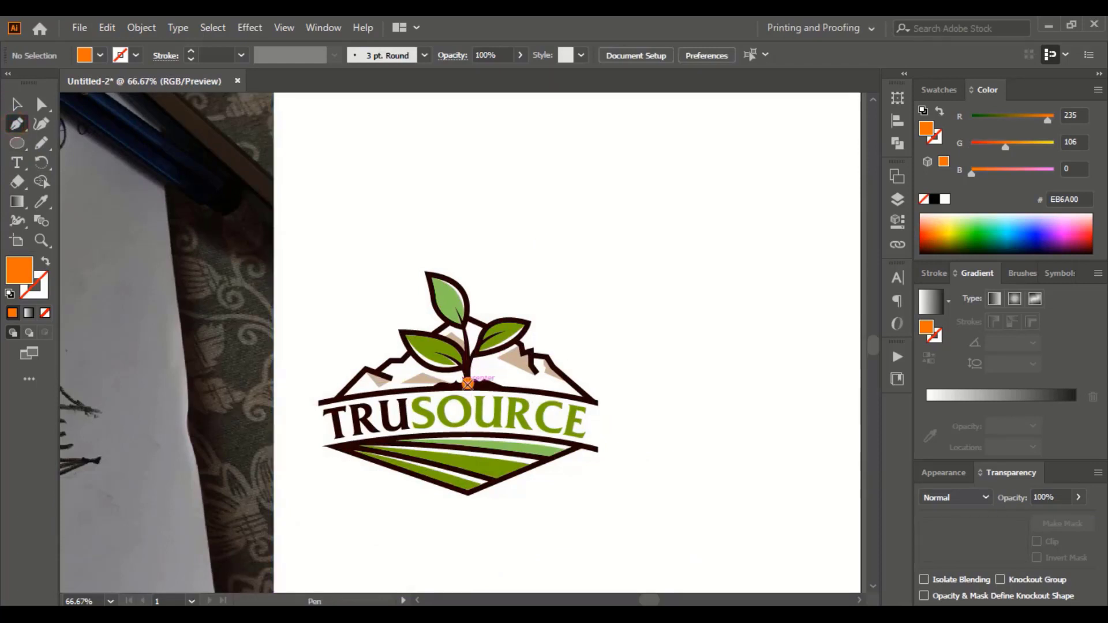
left_click(468, 383)
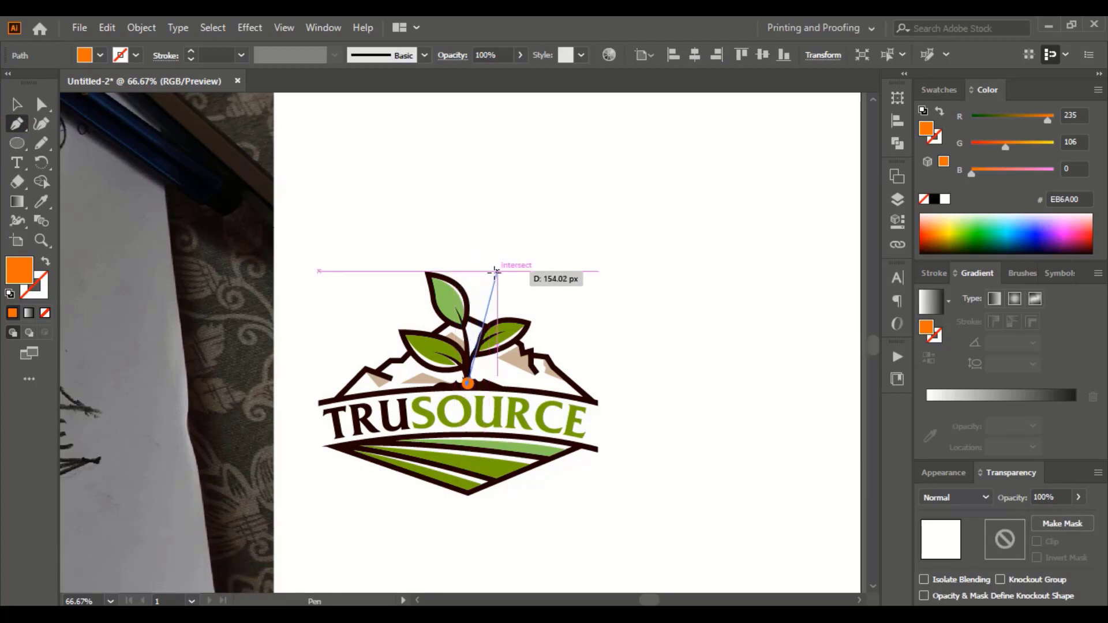
left_click_drag(503, 245, 15, 110)
left_click(15, 106)
left_click(599, 241)
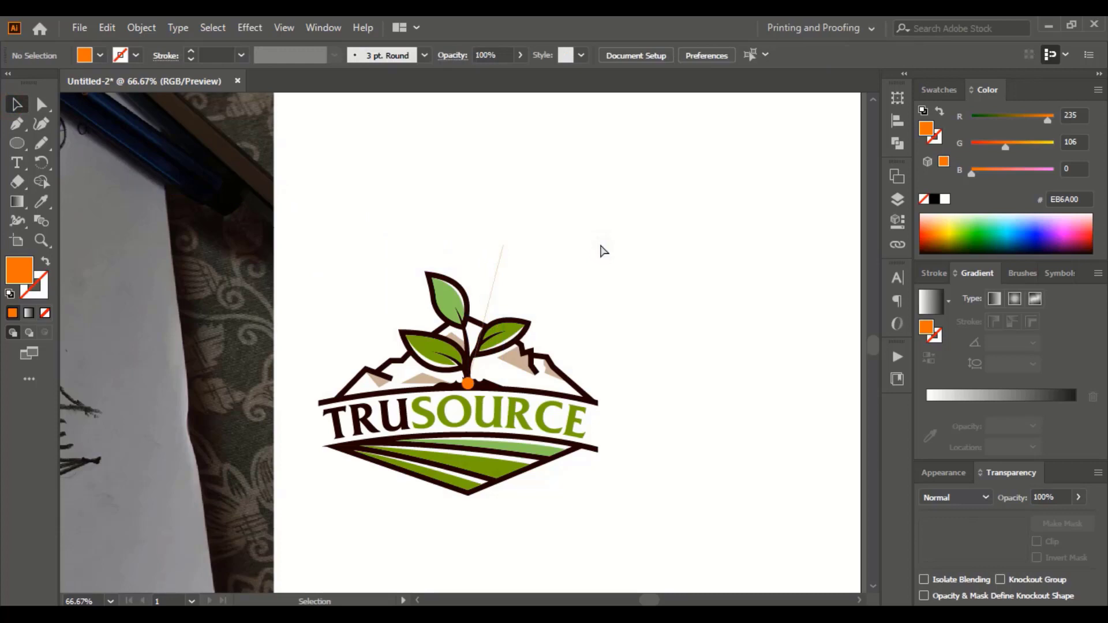
Rotate copies of the ray line around the orange circle's centre to form a full ring of evenly spaced rays.
key("ctrl+plus")
key("ctrl+plus")
scroll(599, 241, "up", 1)
left_click(522, 265)
left_click_drag(36, 164, 113, 164)
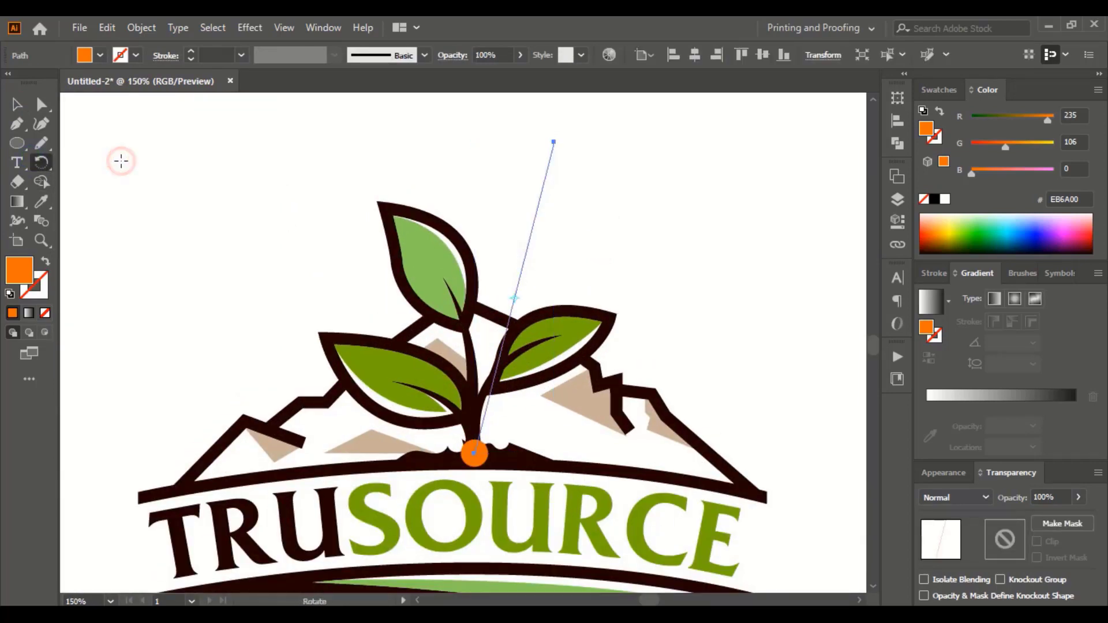
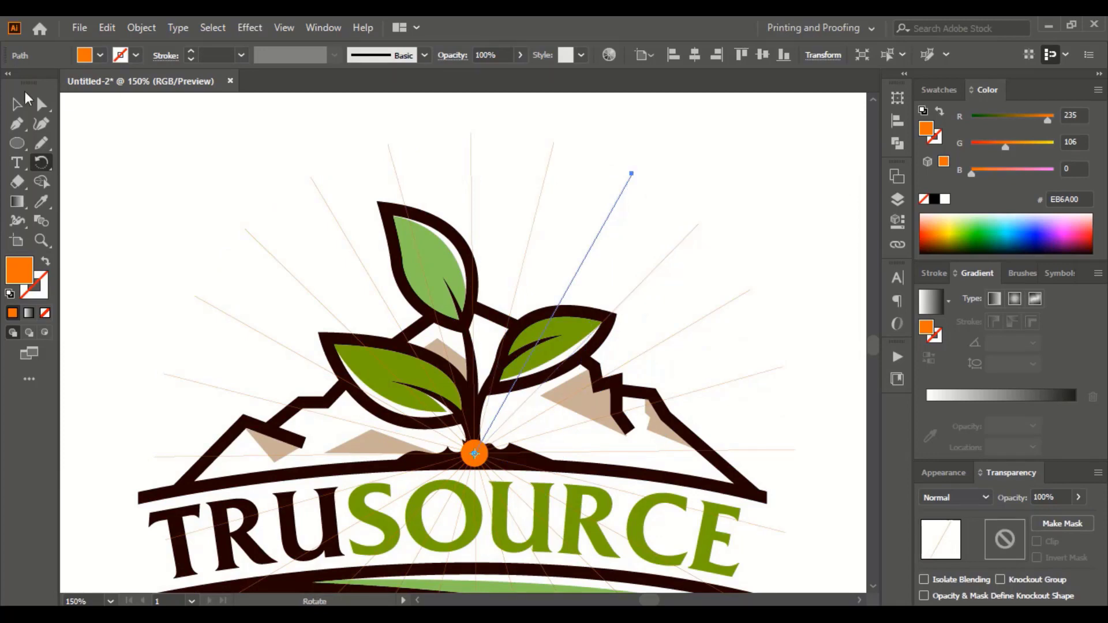
key("v")
left_click(203, 231)
Delete the ray lines that run below or level with the orange circle's centre, keeping only the upper fan.
scroll(203, 230, "down", 4)
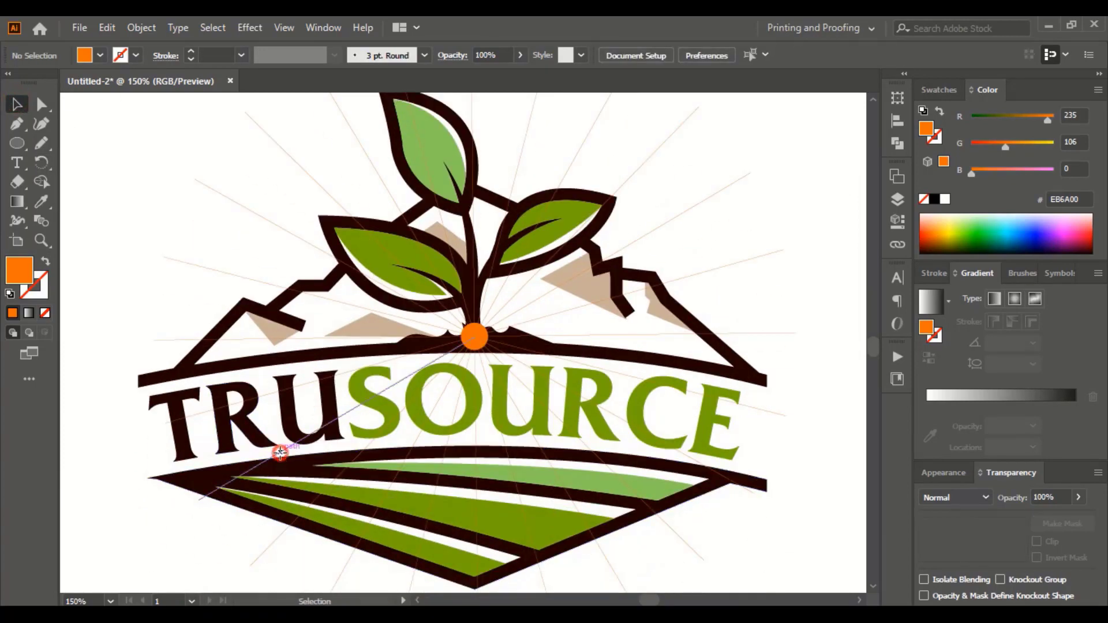
scroll(622, 584, "down", 3)
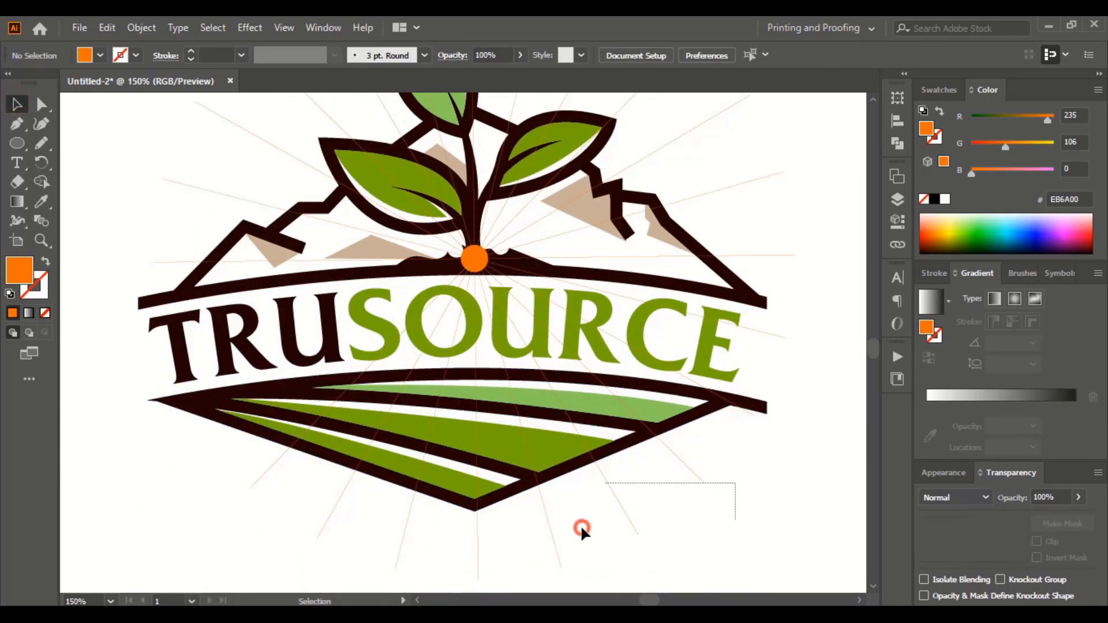
key("Delete")
left_click_drag(581, 527, 241, 478)
key("Delete")
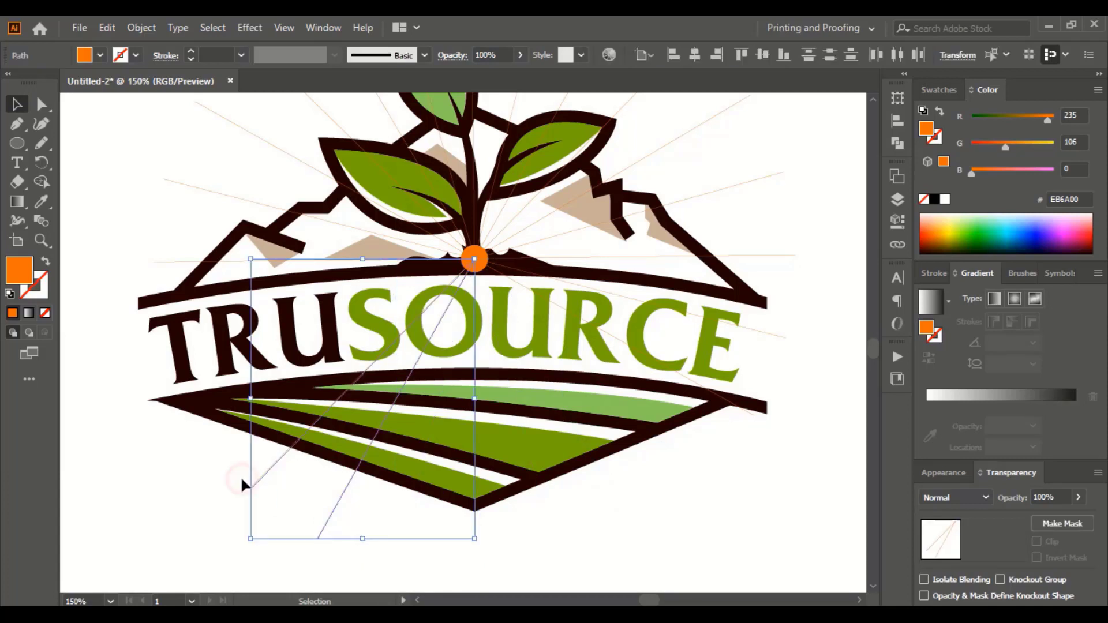
key("Delete")
left_click(692, 381)
left_click(767, 332, "shift")
key("Delete")
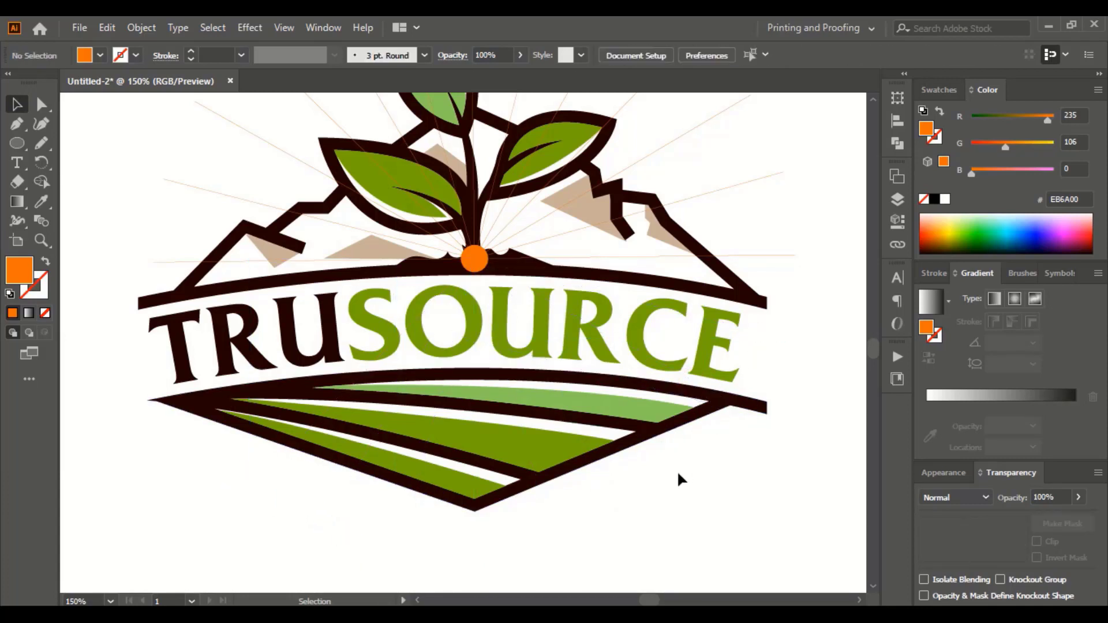
scroll(677, 470, "up", 3)
left_click(246, 359)
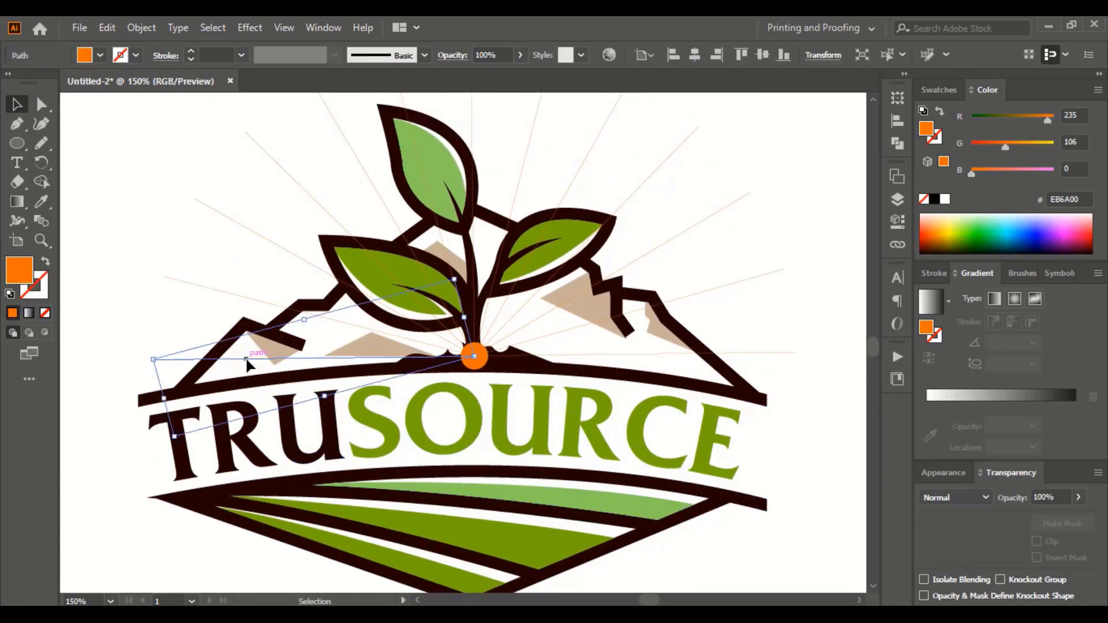
left_click(174, 233)
Select all the remaining upper ray lines and give them an orange stroke of 2.7 pt.
scroll(174, 234, "up", 4)
left_click_drag(300, 321, 300, 321)
left_click(360, 277, "shift")
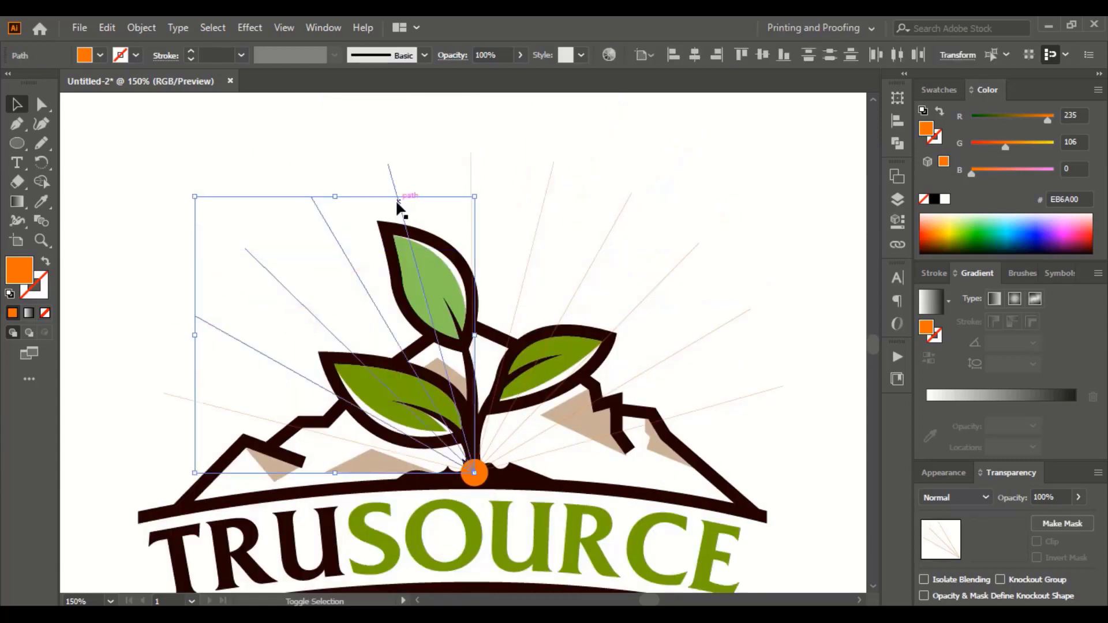
left_click(397, 199, "shift")
left_click(471, 193, "shift")
left_click(535, 237, "shift")
left_click(590, 261, "shift")
left_click(636, 303, "shift")
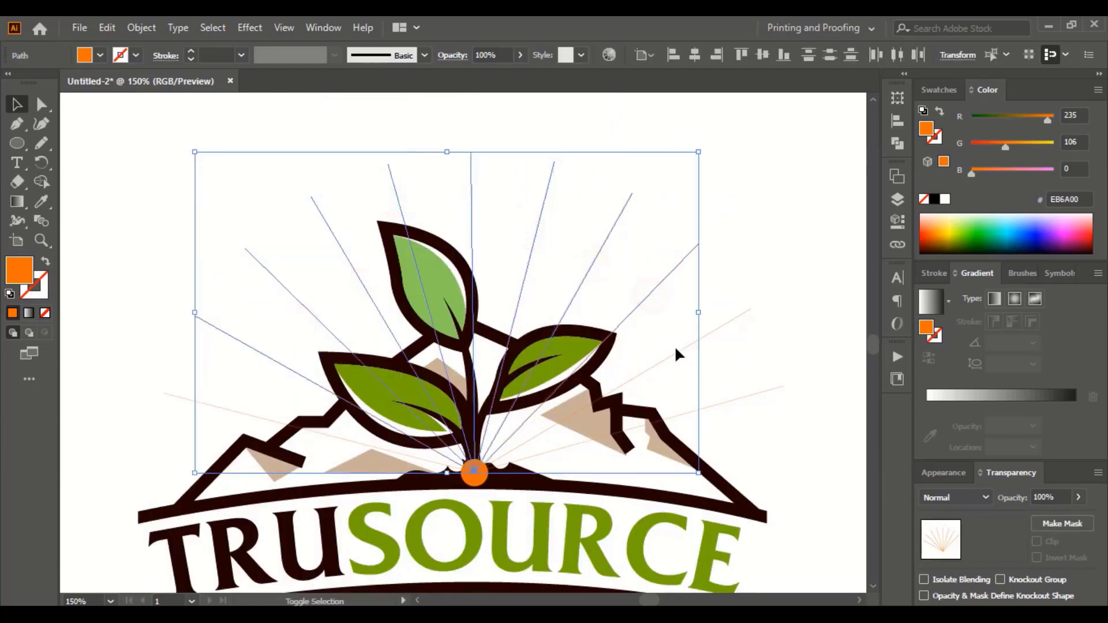
left_click(674, 345, "shift")
left_click(687, 409, "shift")
left_click(248, 415, "shift")
left_click(190, 51)
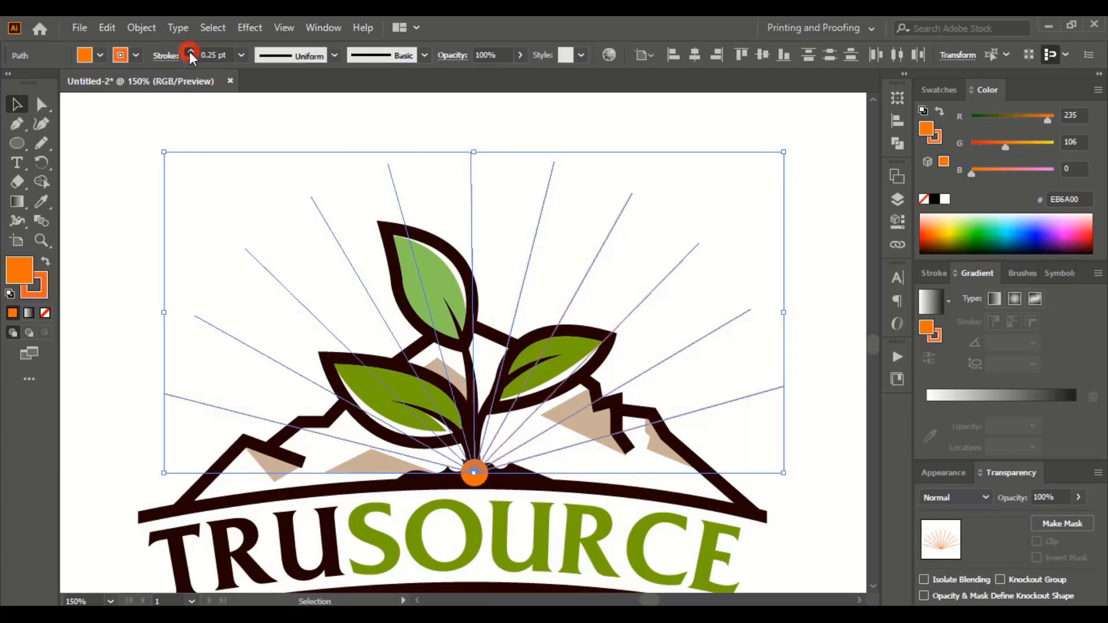
left_click(190, 51)
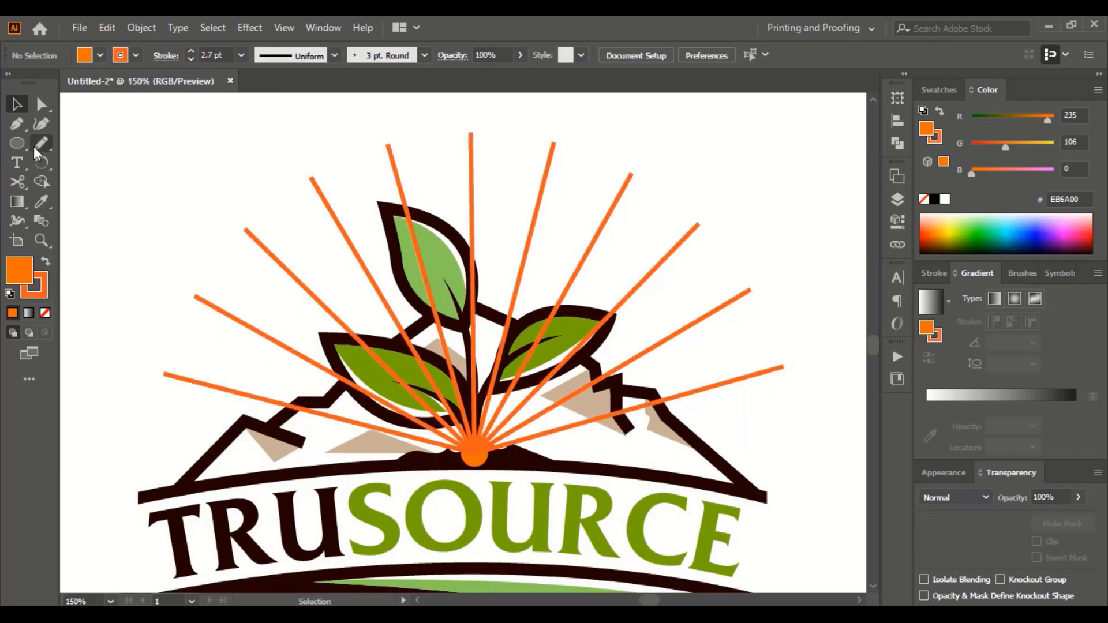
Enlarge the small orange circle about its centre until it crosses all the rays, with no fill and a 1 pt EB6A00 stroke.
left_click(473, 461)
left_click_drag(486, 465, 706, 497)
left_click(45, 313)
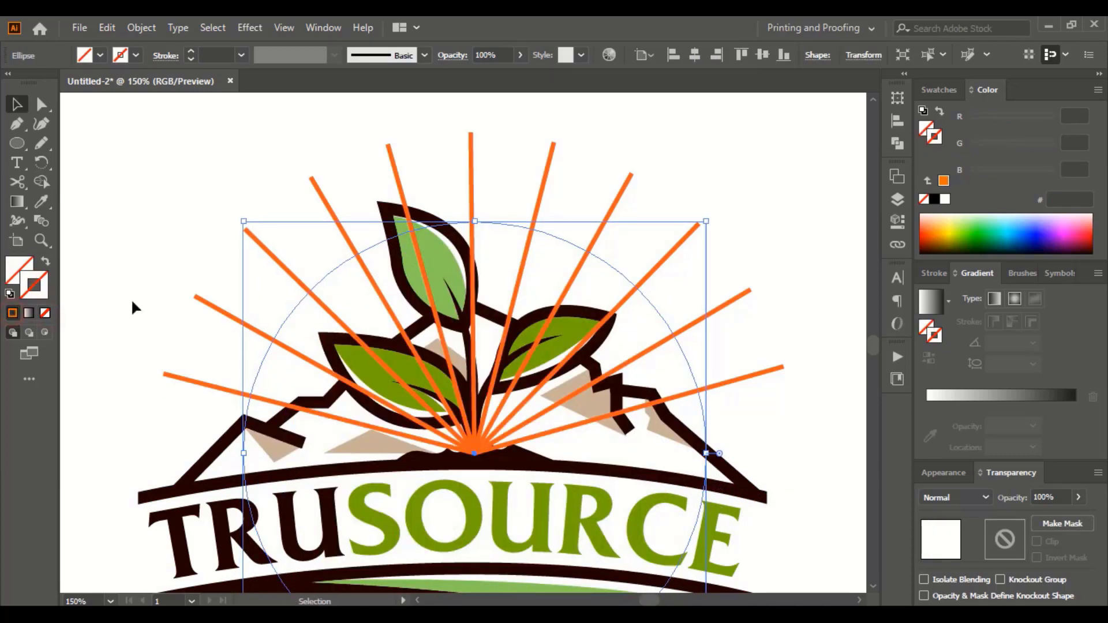
key("x")
key("comma")
left_click(644, 151)
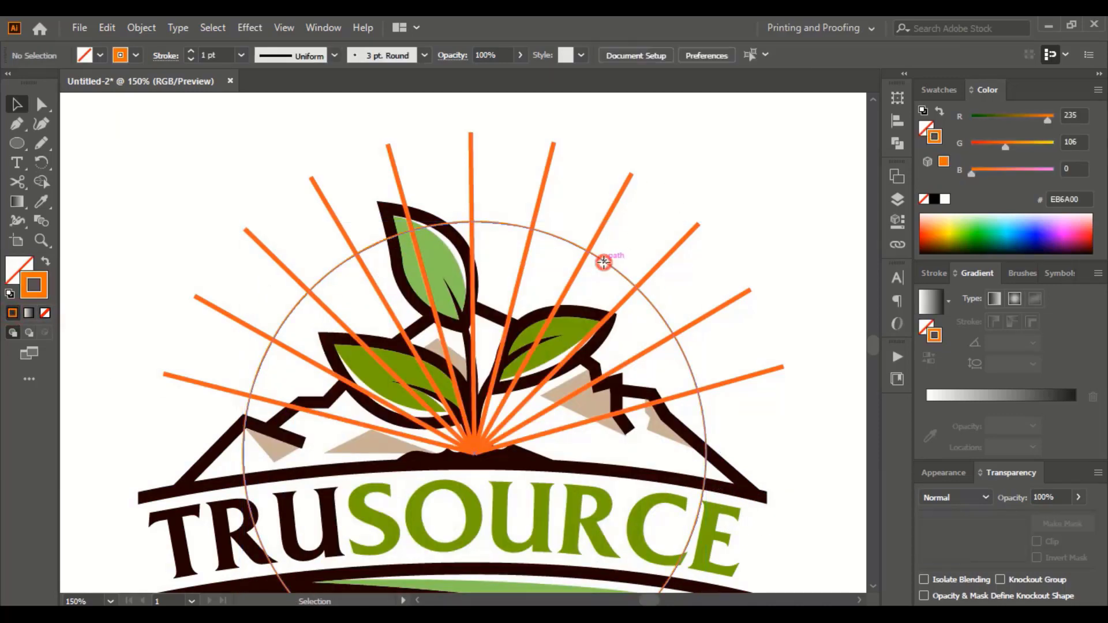
left_click(603, 262)
left_click_drag(705, 221, 728, 199)
left_click(659, 160)
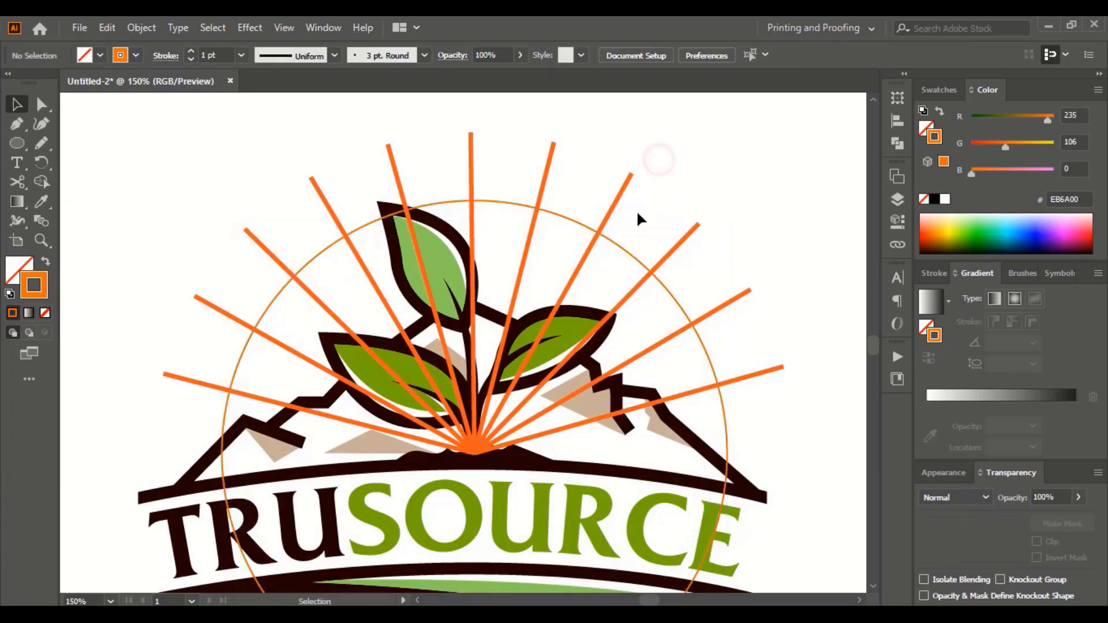
Copy the circle in place and enlarge the copy about its centre into an outer ring just inside the ray tips.
left_click(621, 243)
left_click(107, 28)
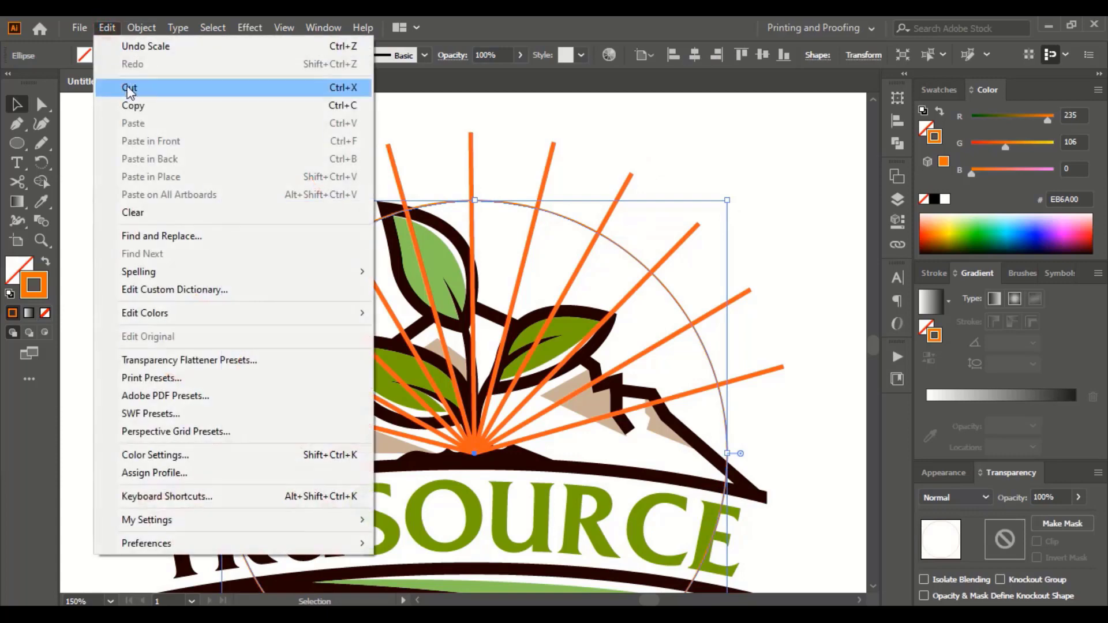
left_click(129, 88)
left_click(106, 28)
left_click(164, 176)
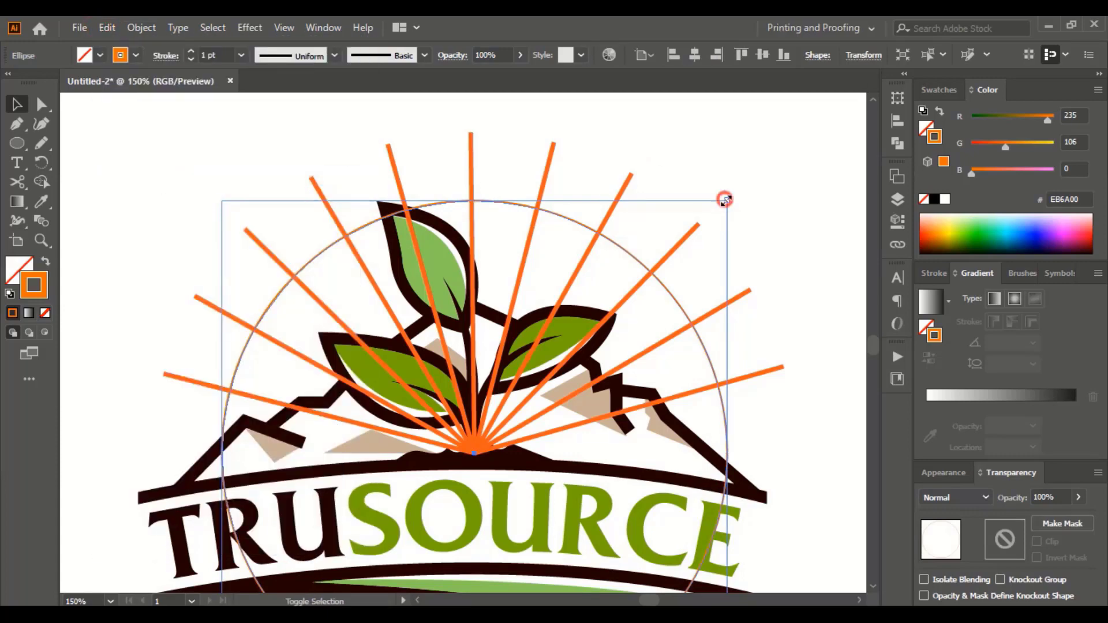
left_click_drag(725, 199, 763, 164)
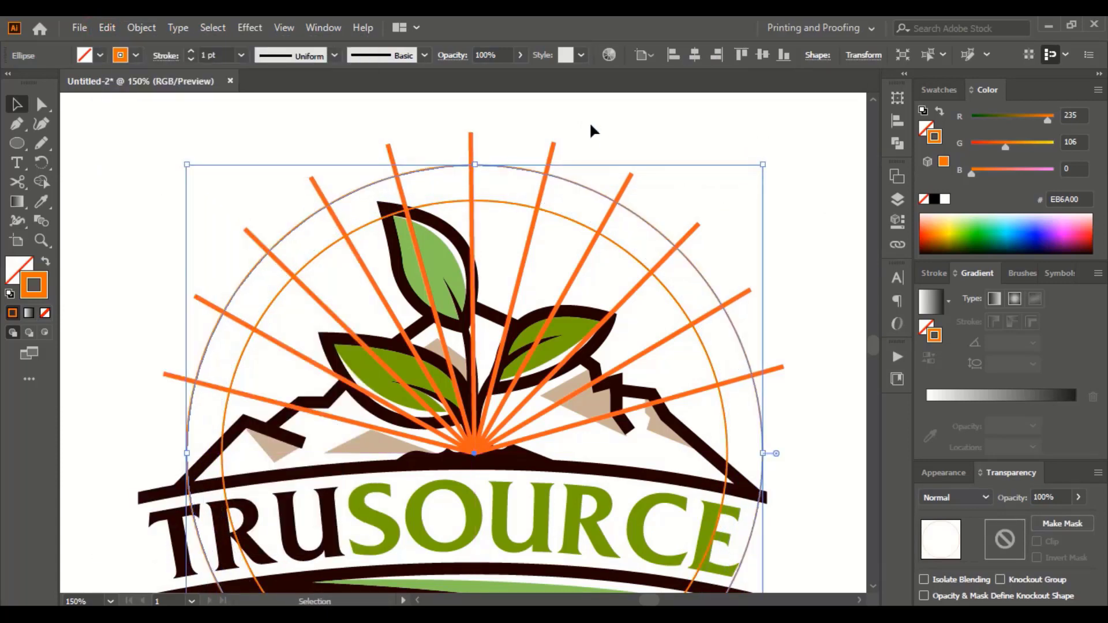
left_click(590, 122)
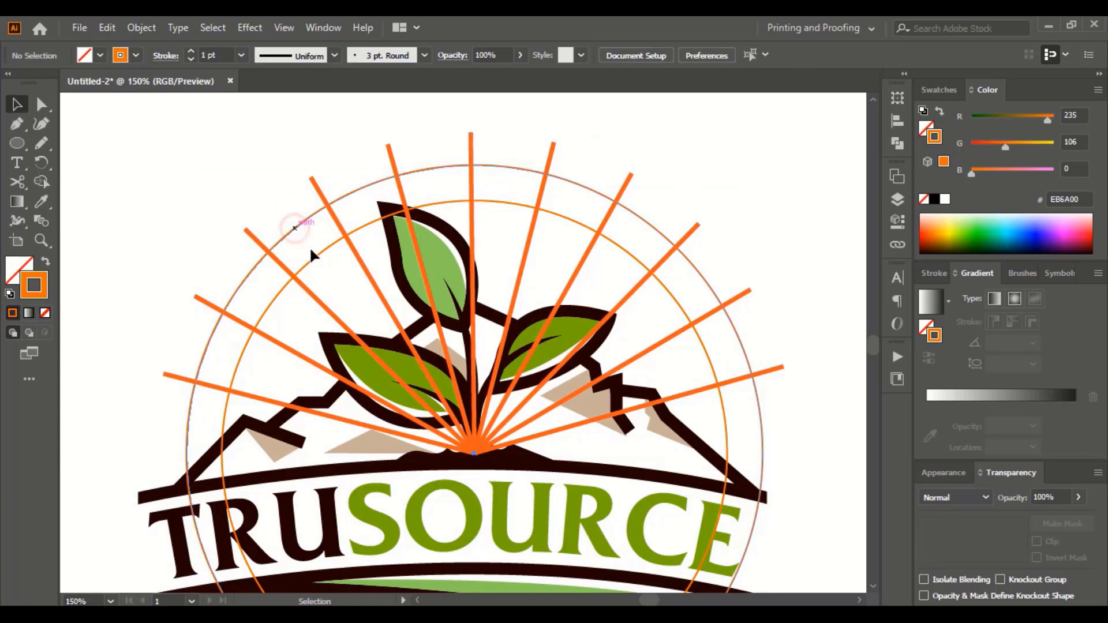
Lock the two concentric guide circles.
left_click(297, 231)
left_click(142, 27)
mouse_move(213, 139)
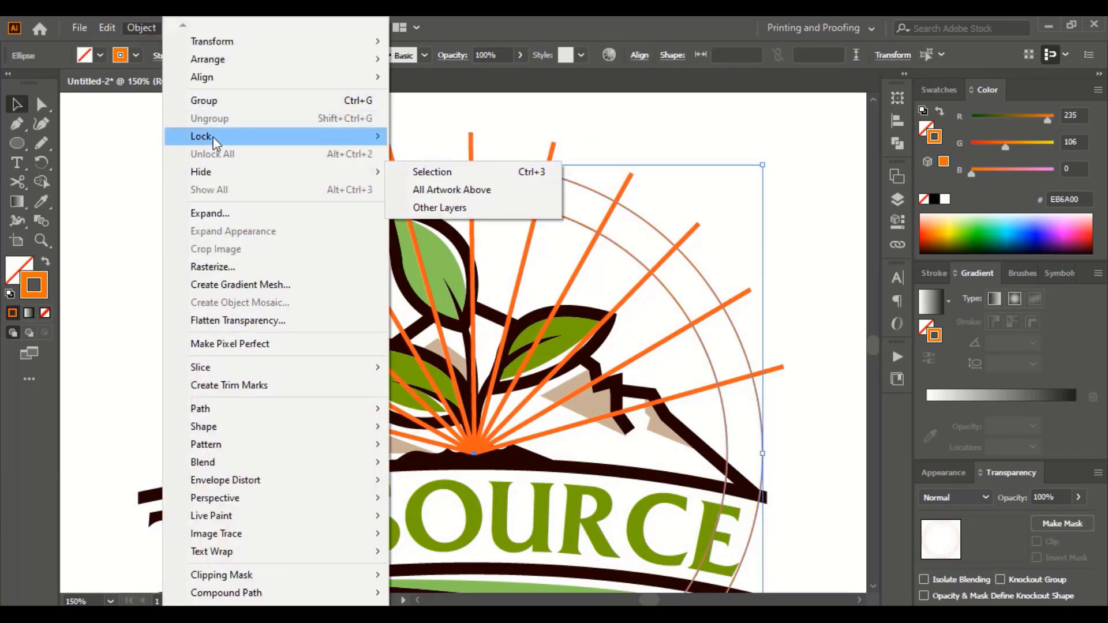
left_click(407, 136)
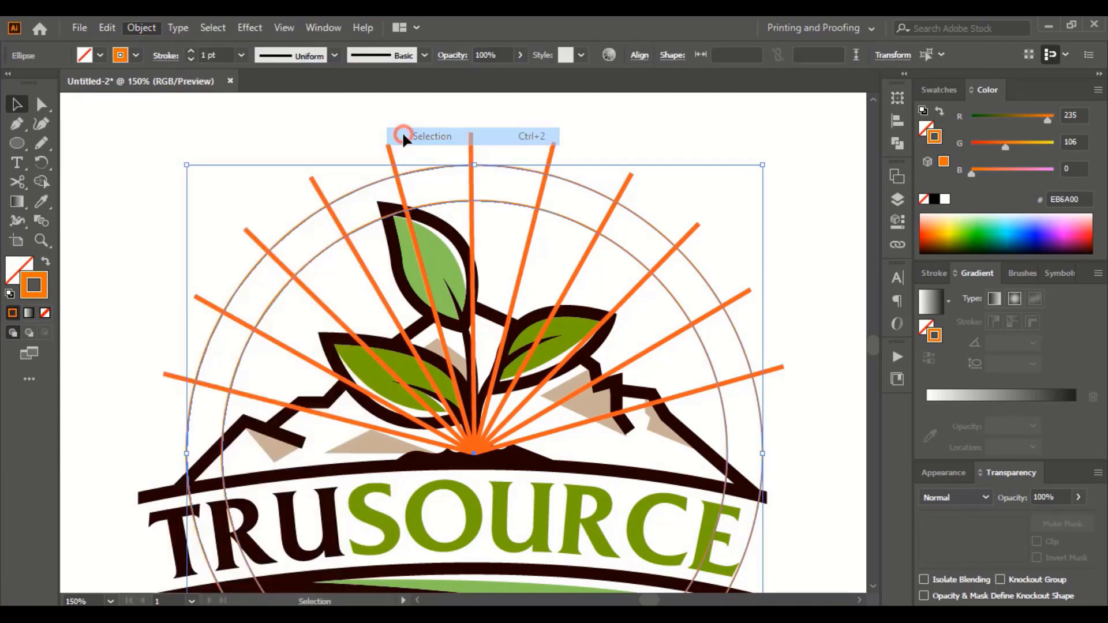
Trim the vertical ray at the inner circle and its two neighbours at the outer circle, deleting the cut-off tips.
left_click(17, 184)
left_click(397, 175)
key("Delete")
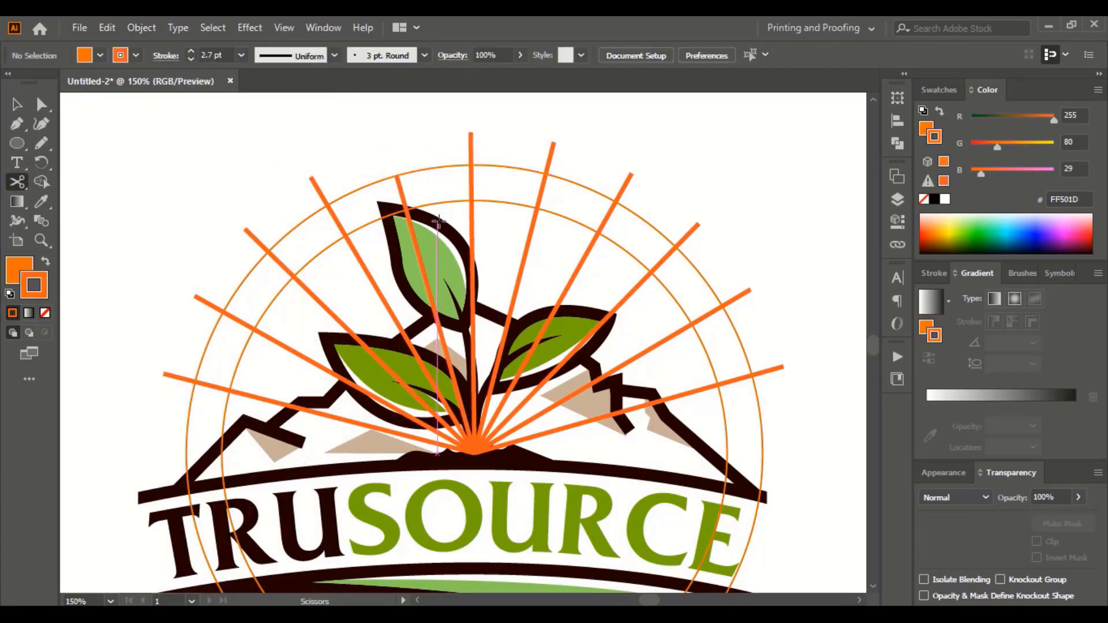
left_click(472, 200)
key("Delete")
key("Delete")
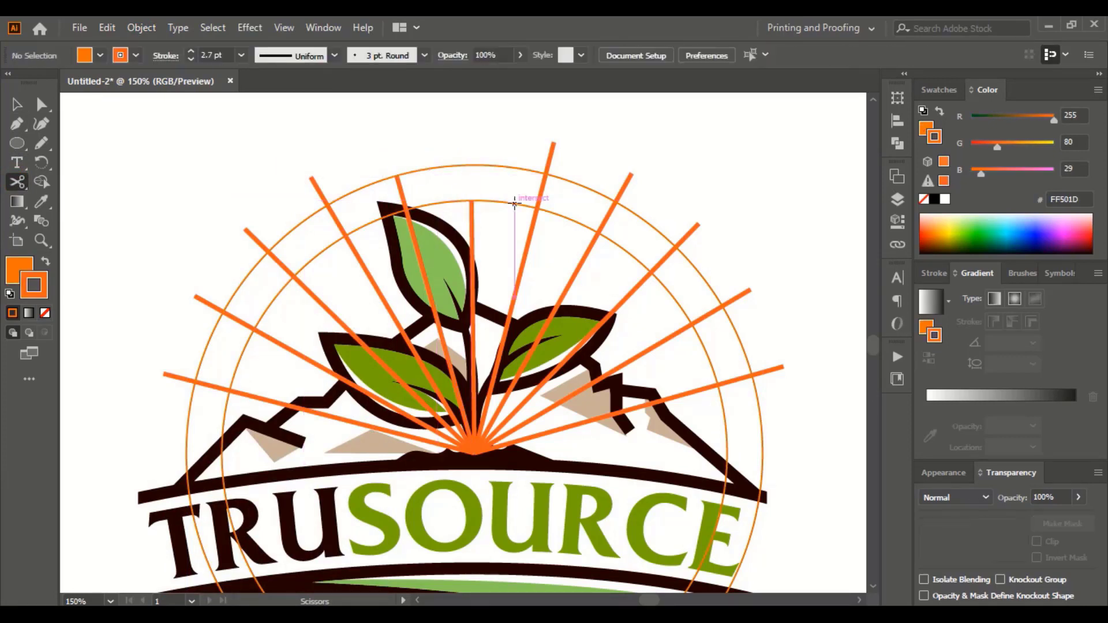
left_click(550, 174)
key("Delete")
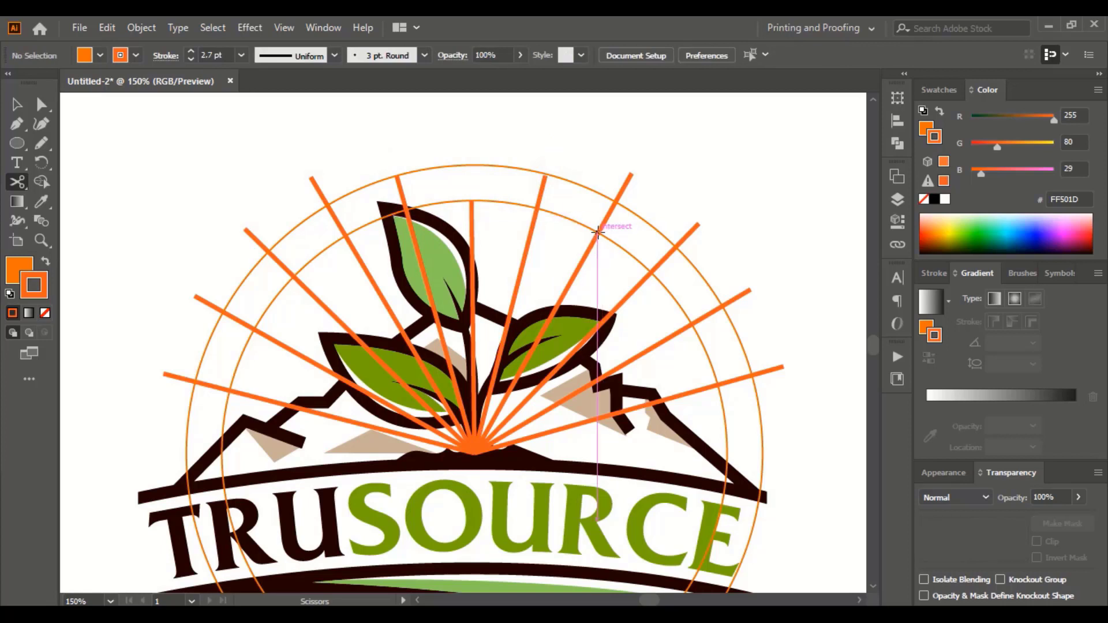
Trim the next three rays on the right side alternately at the inner, outer and inner circles, deleting their tips.
left_click(598, 233)
key("Delete")
left_click(676, 246)
key("Delete")
key("Delete")
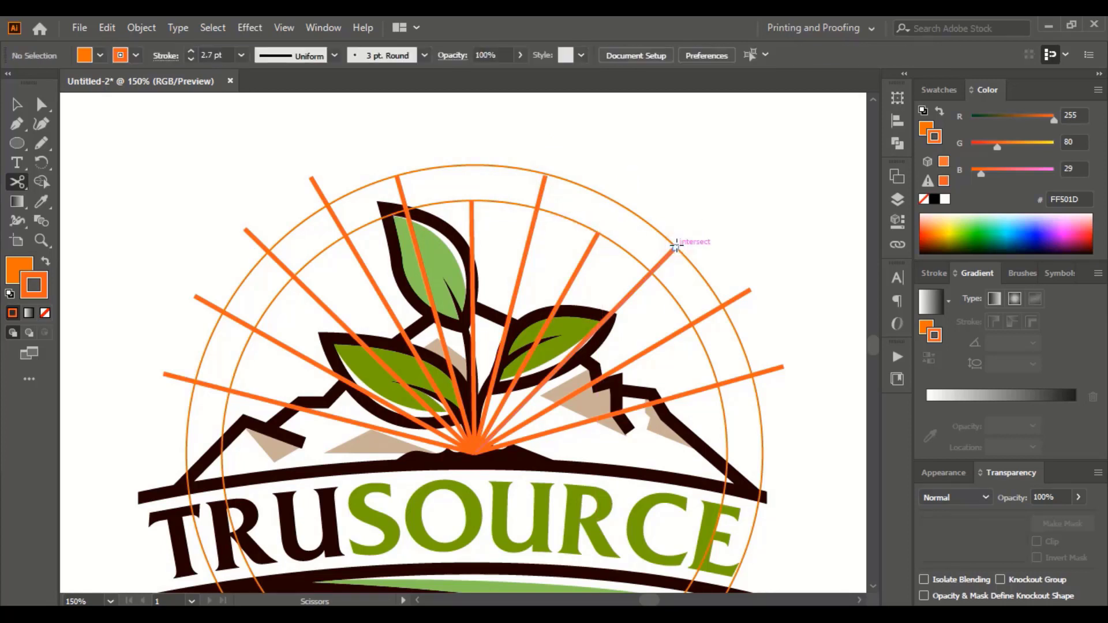
left_click(692, 325)
key("Delete")
key("Delete")
Trim the four remaining left rays alternately at the inner and outer circles, and the lowest right ray at the outer circle.
scroll(741, 256, "down", 1)
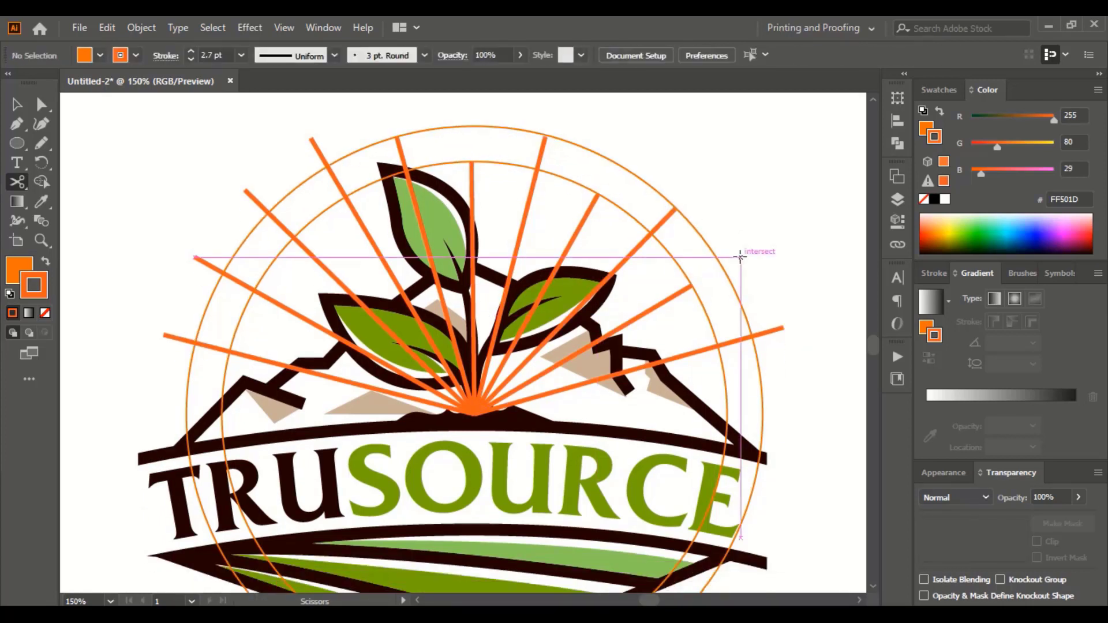
left_click(346, 197)
key("Delete")
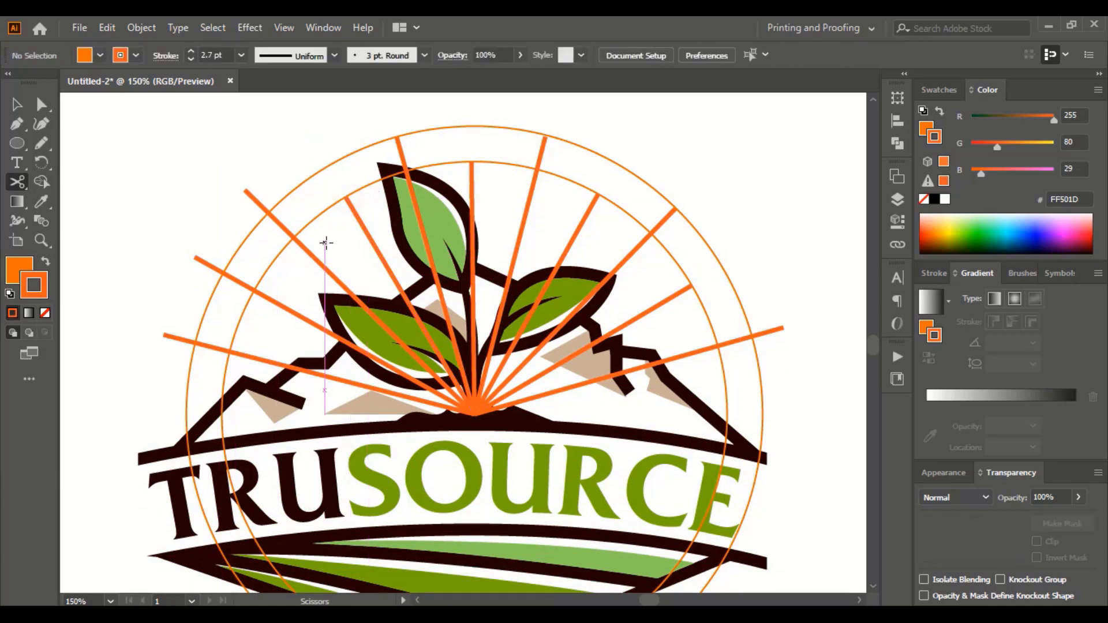
left_click(266, 211)
key("Delete")
left_click(253, 290)
key("Delete")
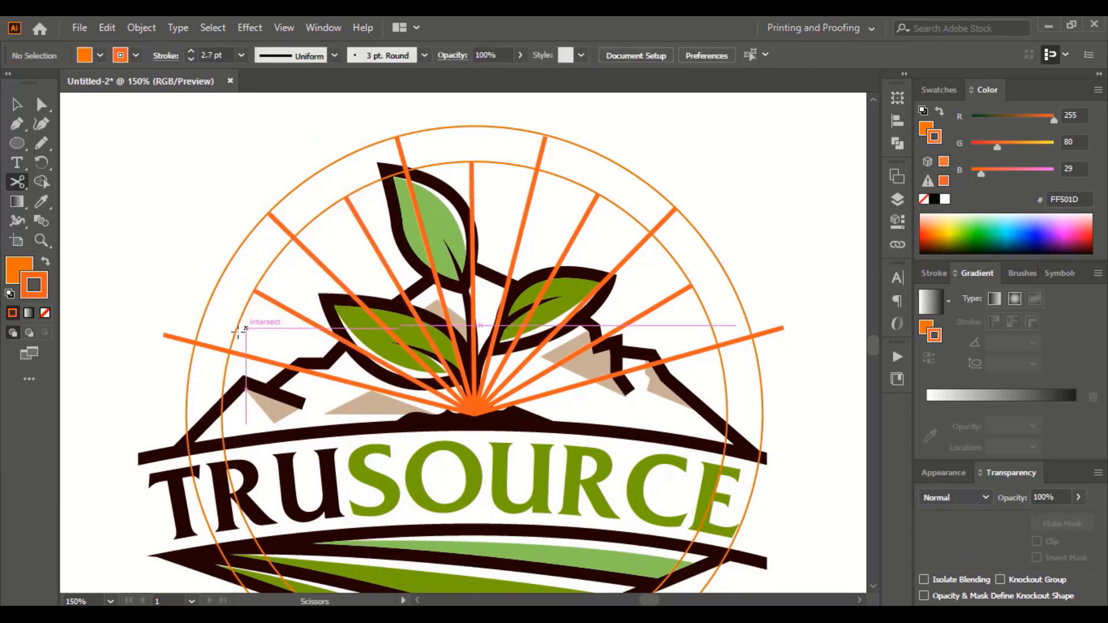
left_click(195, 343)
key("Delete")
left_click(751, 336)
key("Delete")
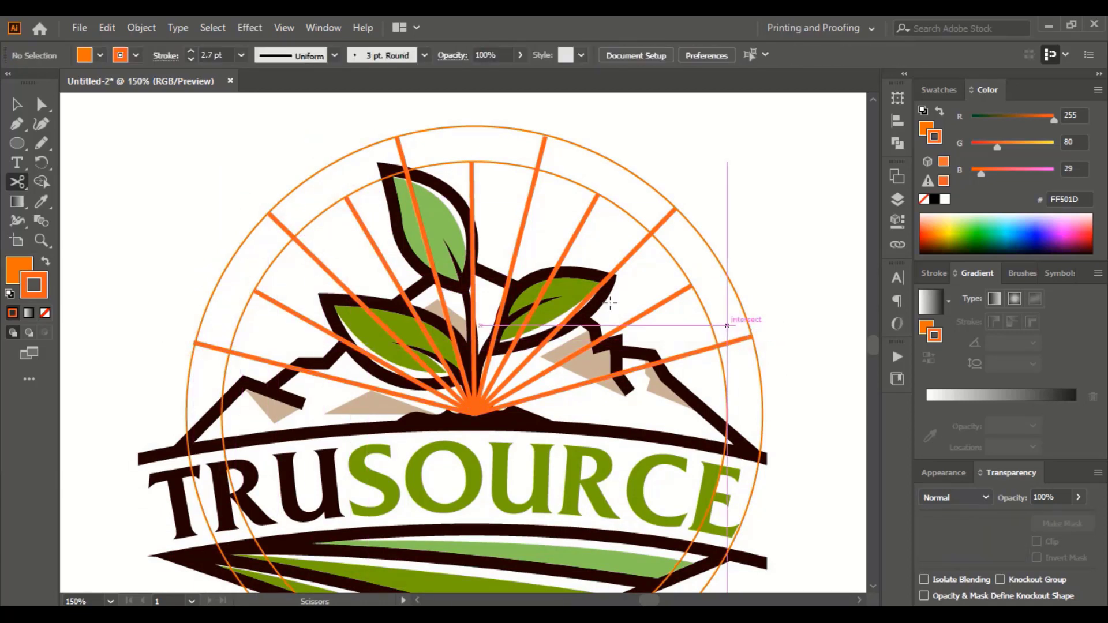
Unlock the two guide circles and delete them.
key("v")
left_click(141, 27)
left_click(211, 150)
left_click(219, 245)
left_click(235, 253)
key("Delete")
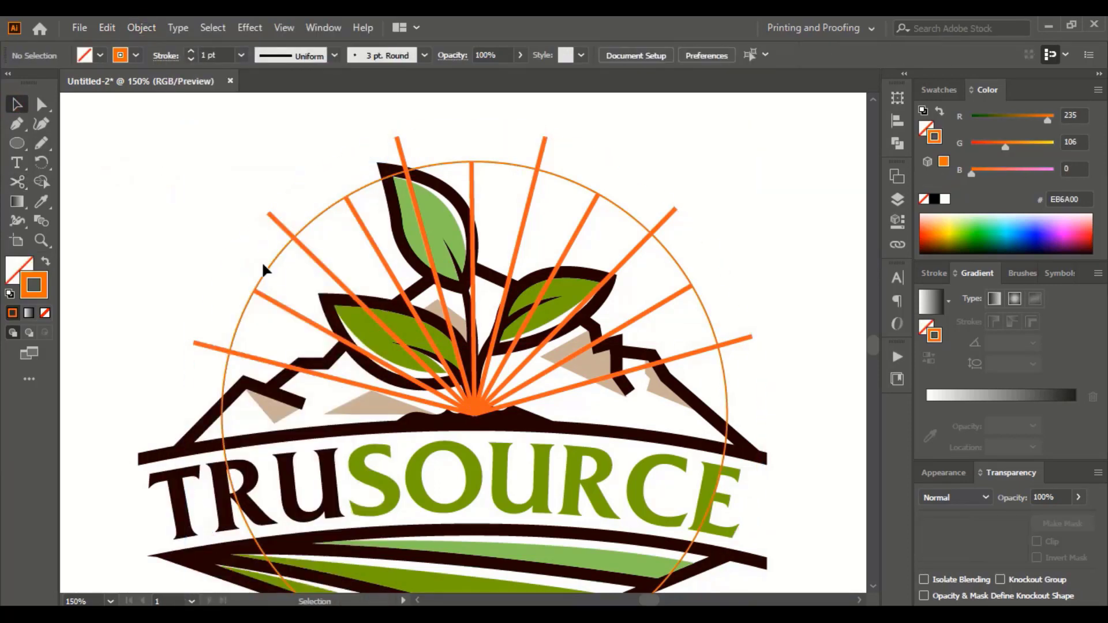
left_click(268, 275)
key("Delete")
Cut the ray crossing the left leaf just above the leaf's outline and delete its inner part.
scroll(265, 264, "up", 1)
key("c")
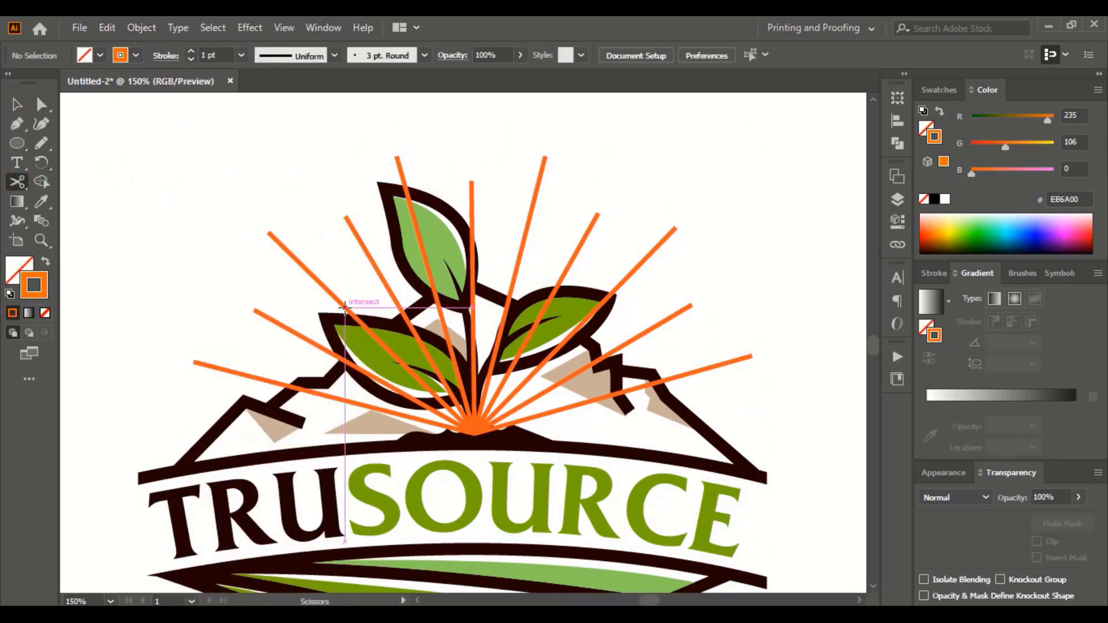
left_click(344, 305)
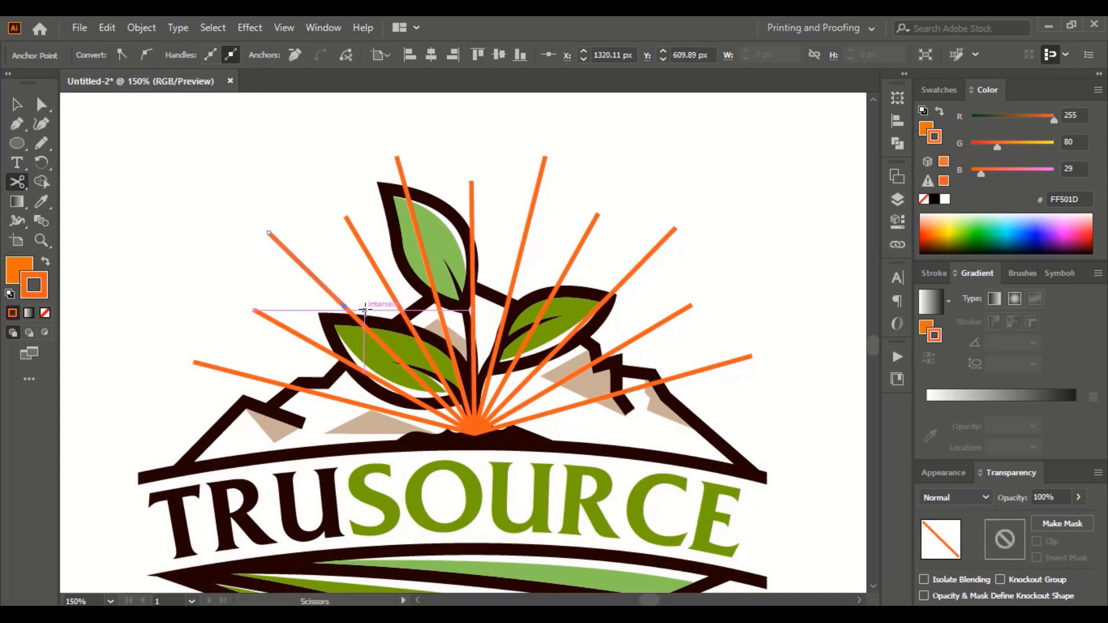
left_click(17, 104)
left_click(153, 167)
left_click(359, 320)
key("Delete")
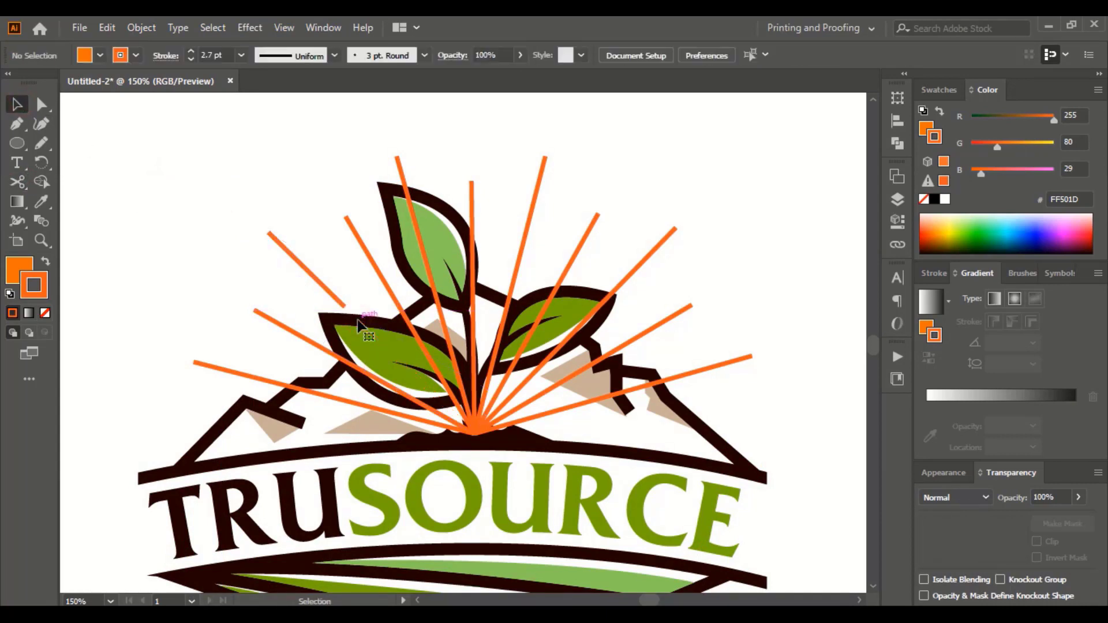
Cut the ray crossing the top leaf just above the leaf's tip and delete the part over the plant.
left_click(17, 182)
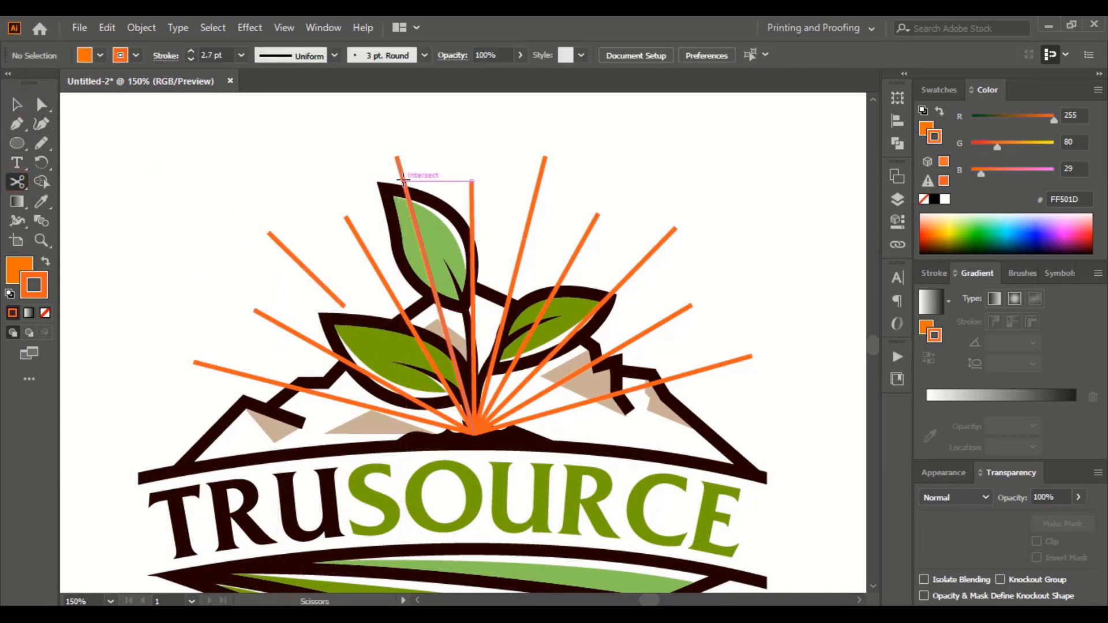
left_click(404, 179)
left_click(17, 104)
left_click(218, 168)
left_click(421, 249)
key("Delete")
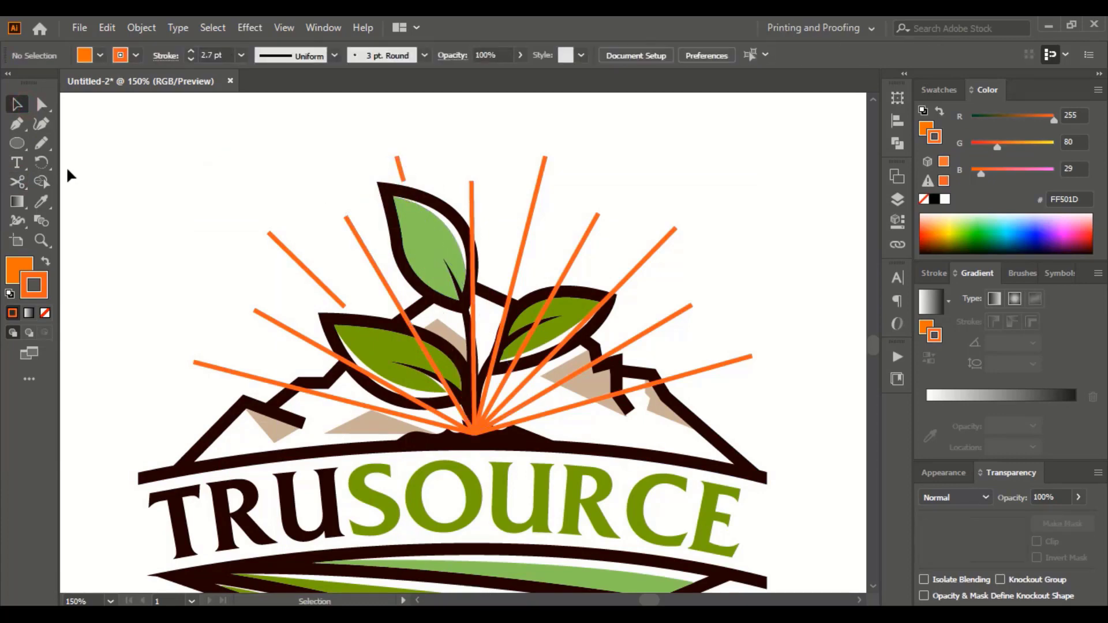
Cut the vertical ray and the two rays right of it near the plant, deleting their inner parts and gapping the first two.
left_click(18, 183)
left_click(472, 243)
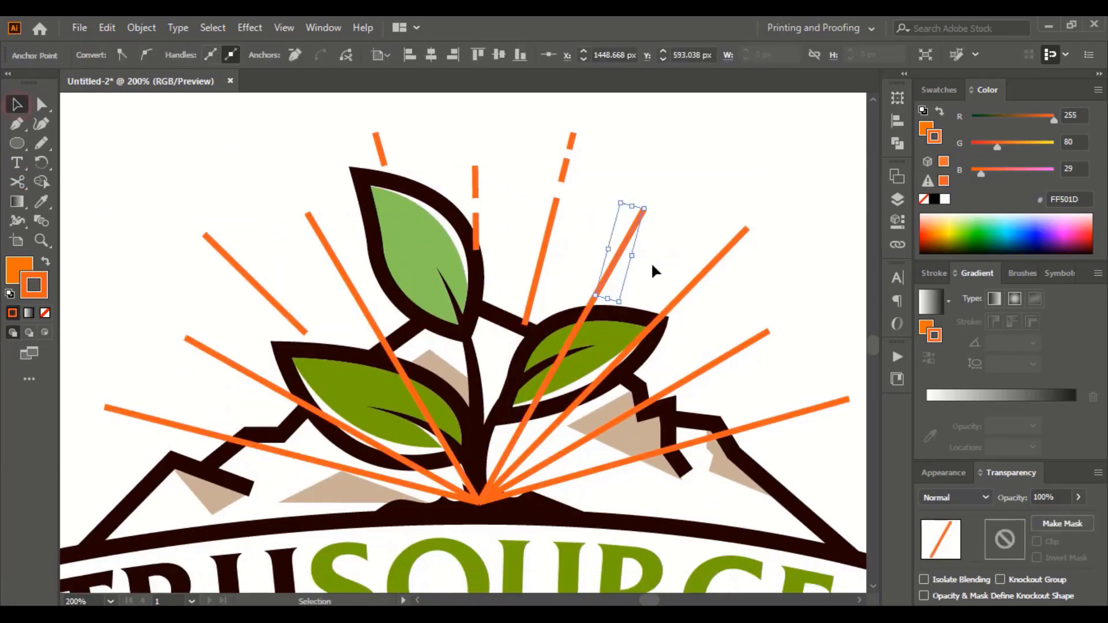
left_click(651, 264)
key("Delete")
Cut the ray above the right leaf's tip at two nearby points and delete the short piece between them.
key("c")
left_click(692, 286)
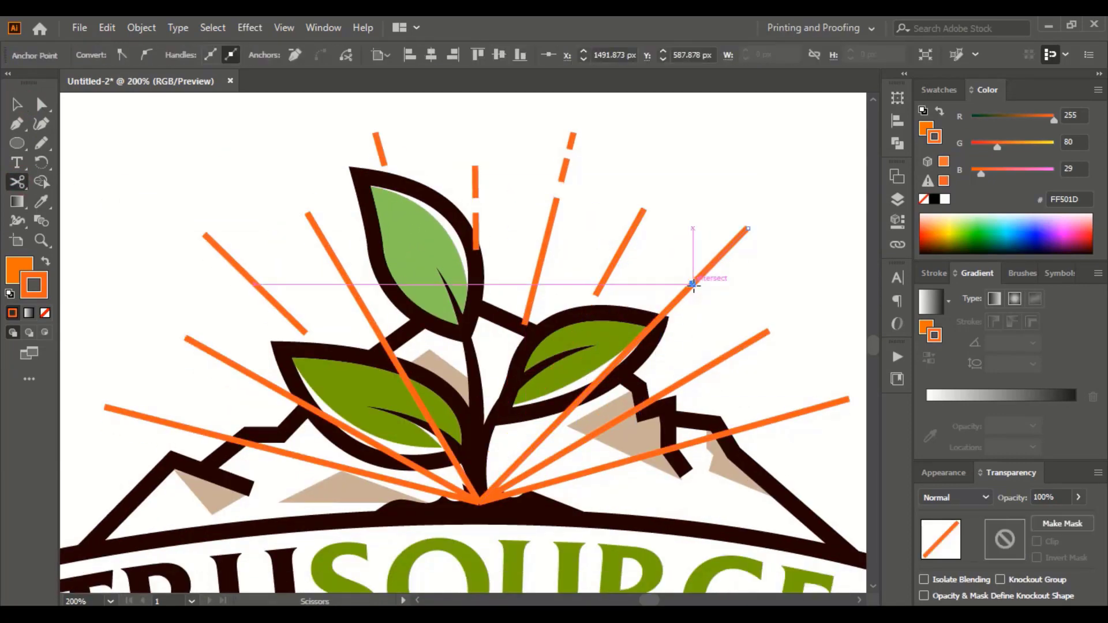
left_click(703, 274)
key("v")
left_click(724, 285)
left_click(699, 279)
key("Delete")
Cut the second-lowest ray on the right near the mountain, leaving a gap between its dashes, and delete its inner part.
key("c")
scroll(771, 331, "down", 1)
left_click(699, 354)
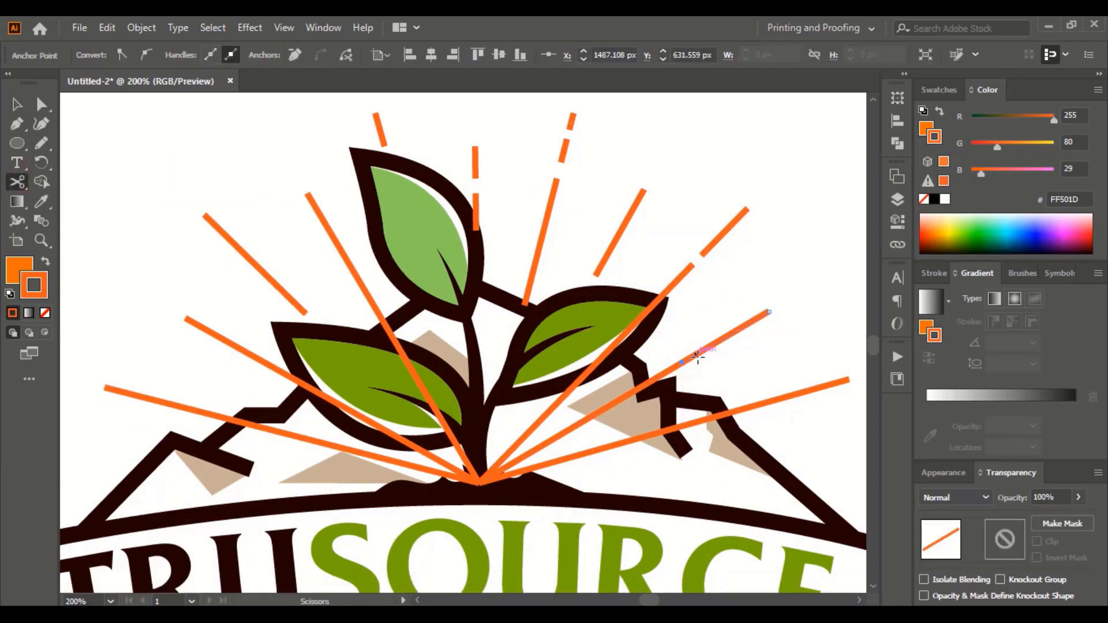
left_click(683, 363)
left_click(666, 373)
key("v")
left_click(691, 359)
key("Delete")
left_click_drag(655, 379, 677, 439)
key("Delete")
Cut the lowest right ray into separated dashes and delete the part running over the mountain.
left_click(17, 182)
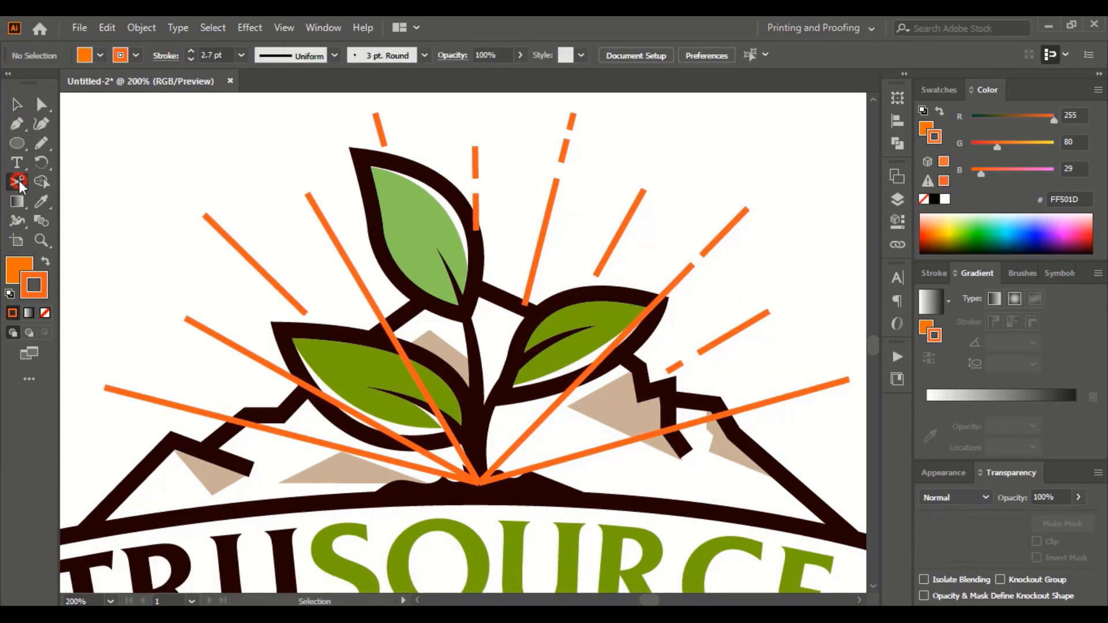
scroll(760, 388, "down", 1)
left_click(762, 383)
left_click(795, 377)
left_click(836, 363)
key("v")
left_click(802, 306)
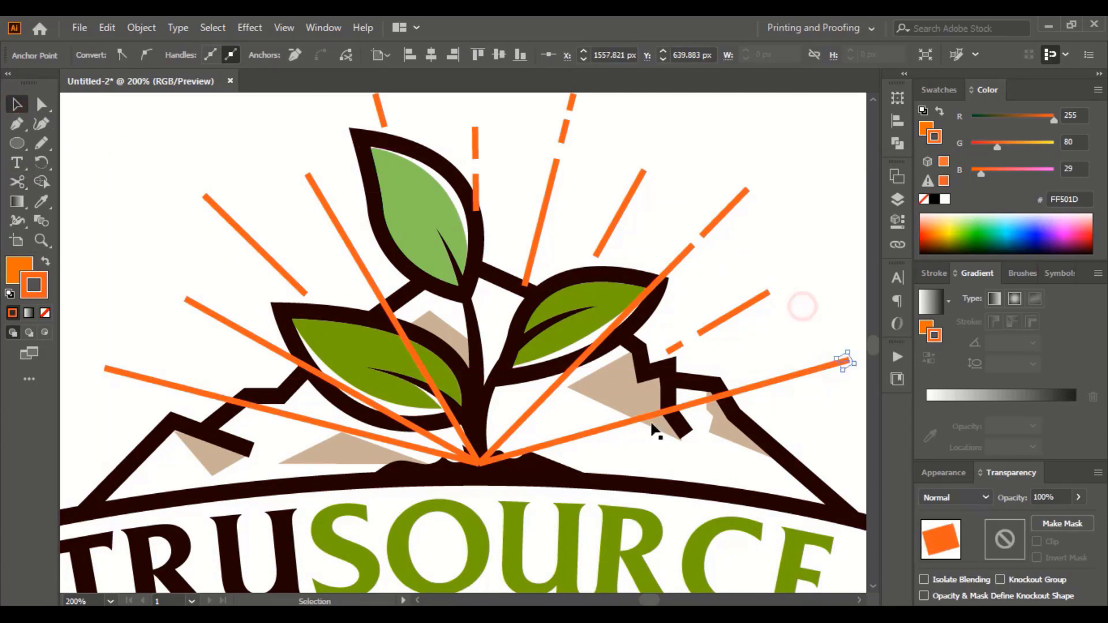
left_click(652, 418)
left_click(17, 181)
left_click(728, 393)
key("v")
key("Delete")
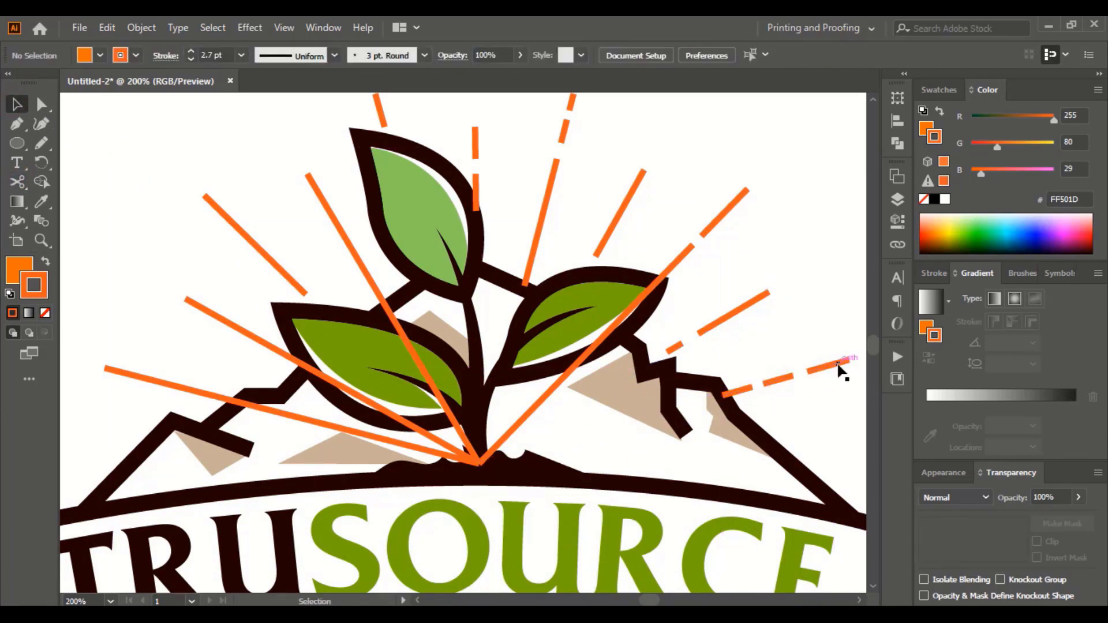
Cut a short gap in the ray just left of the top leaf and delete its part crossing the left leaf.
left_click(18, 182)
scroll(358, 271, "up", 1)
left_click(349, 264)
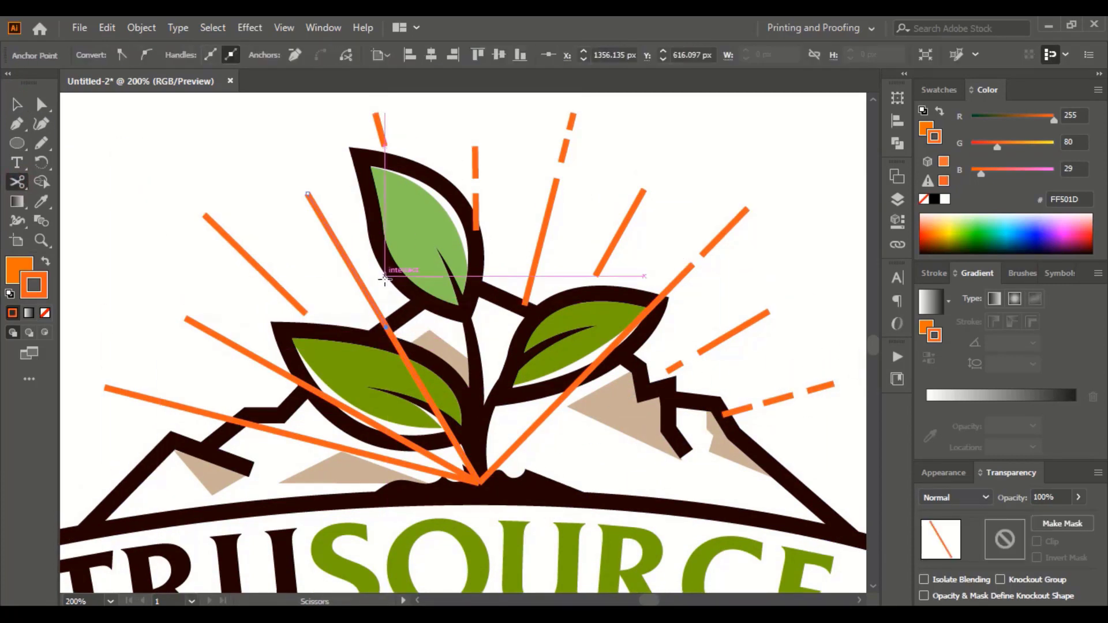
left_click(358, 277)
left_click(17, 104)
key("Delete")
Cut the ray crossing the right leaf at the leaf's tip and delete the part over the plant.
left_click(569, 393)
left_click(18, 182)
left_click(656, 300)
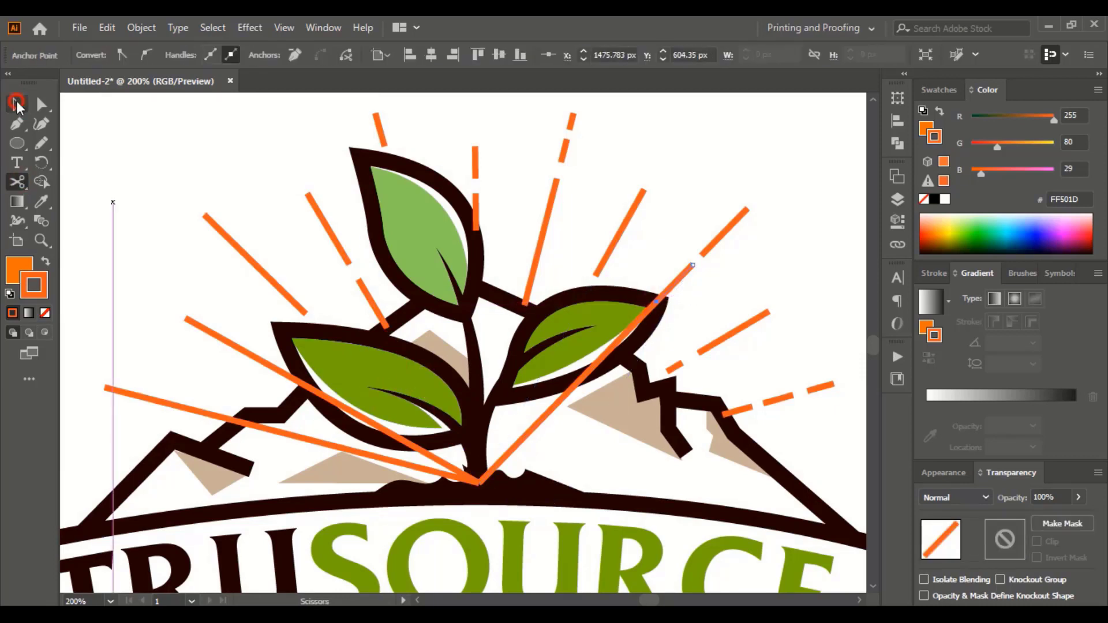
left_click(17, 104)
key("Delete")
Cut the ray ending above the left leaf's tip into three dashes by deleting two short pieces.
key("c")
left_click(283, 291)
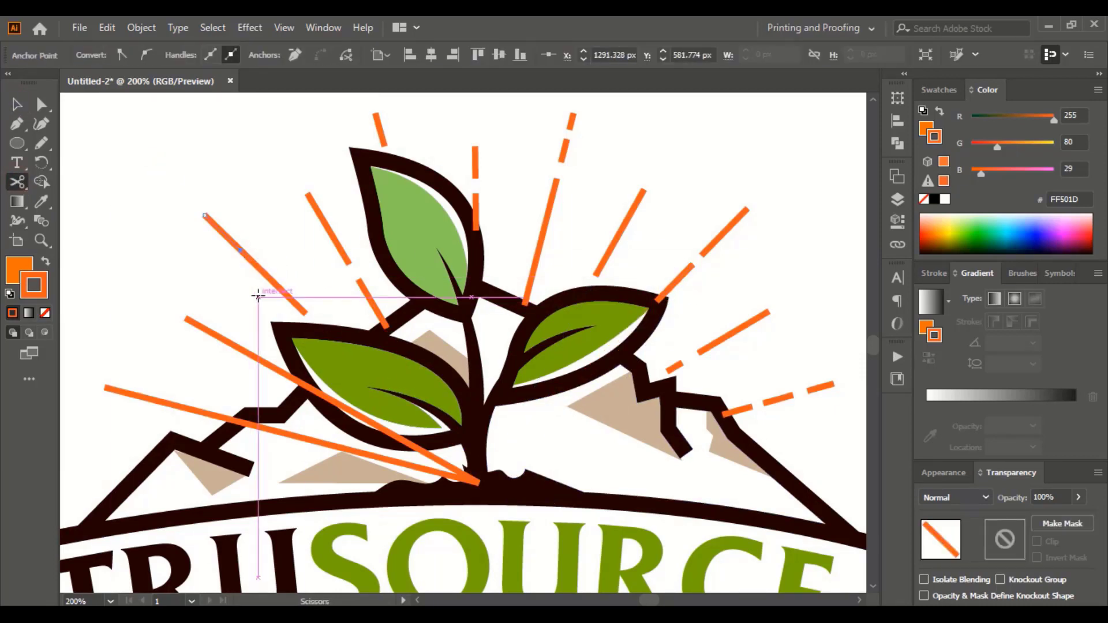
left_click(17, 103)
key("Delete")
left_click(246, 255)
key("Delete")
Cut a gap in the ray running into the left leaf and delete its part inside the leaf's outline.
key("c")
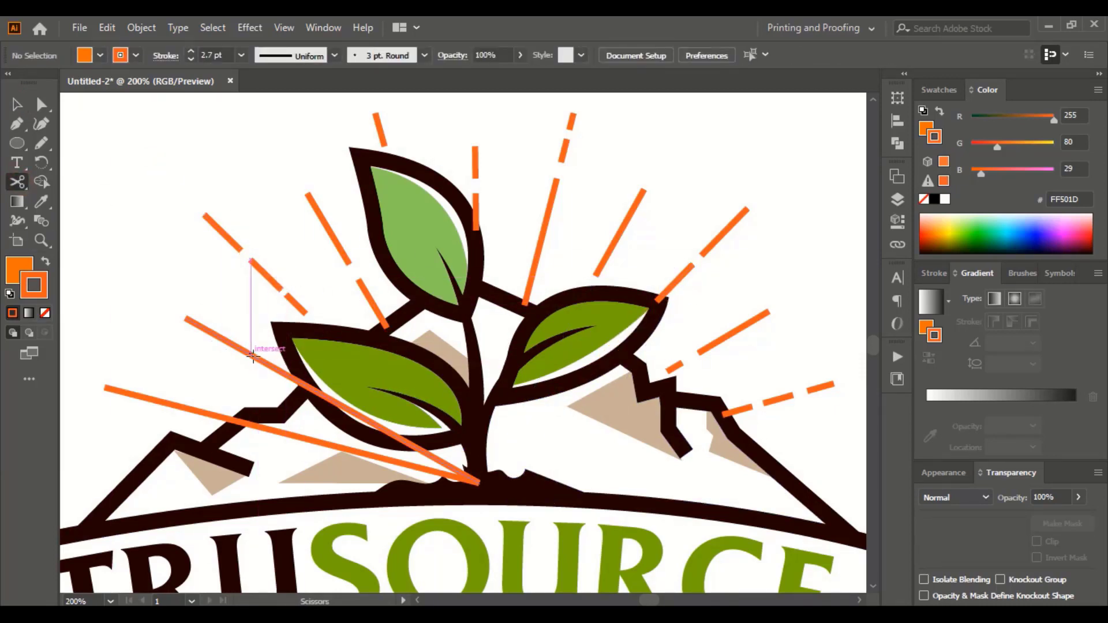
left_click(240, 349)
left_click(13, 101)
left_click(245, 352)
key("Delete")
left_click(17, 182)
left_click(305, 386)
left_click(18, 104)
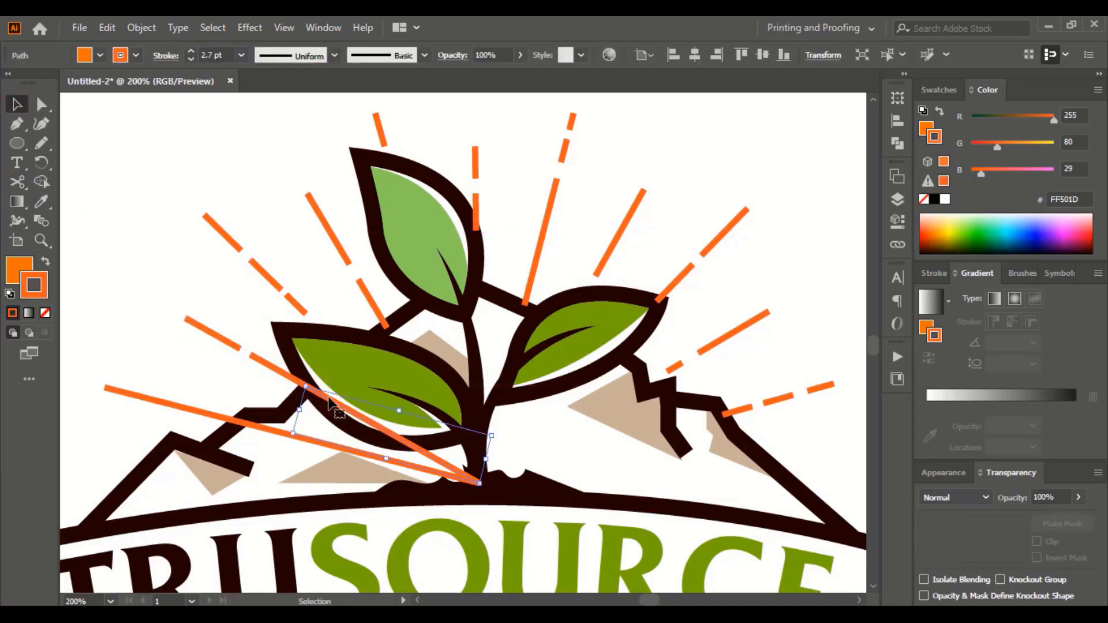
key("Delete")
Trim the lowest left ray at the mountain's outline, shorten its outer tip and cut a gap near its outer end.
key("c")
left_click(240, 422)
left_click(17, 104)
key("Delete")
key("c")
left_click(134, 396)
left_click(140, 397)
key("Return")
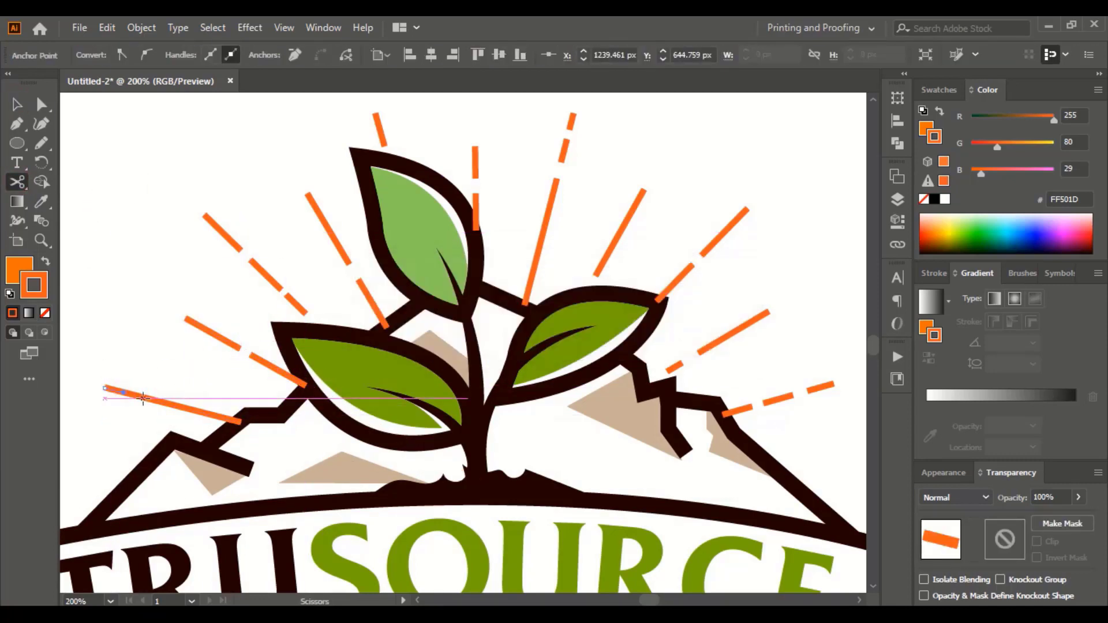
left_click(149, 400)
left_click(24, 111)
key("Delete")
Cut the lowest left ray slightly before the mountain's outline and delete the short inner end.
left_click(17, 182)
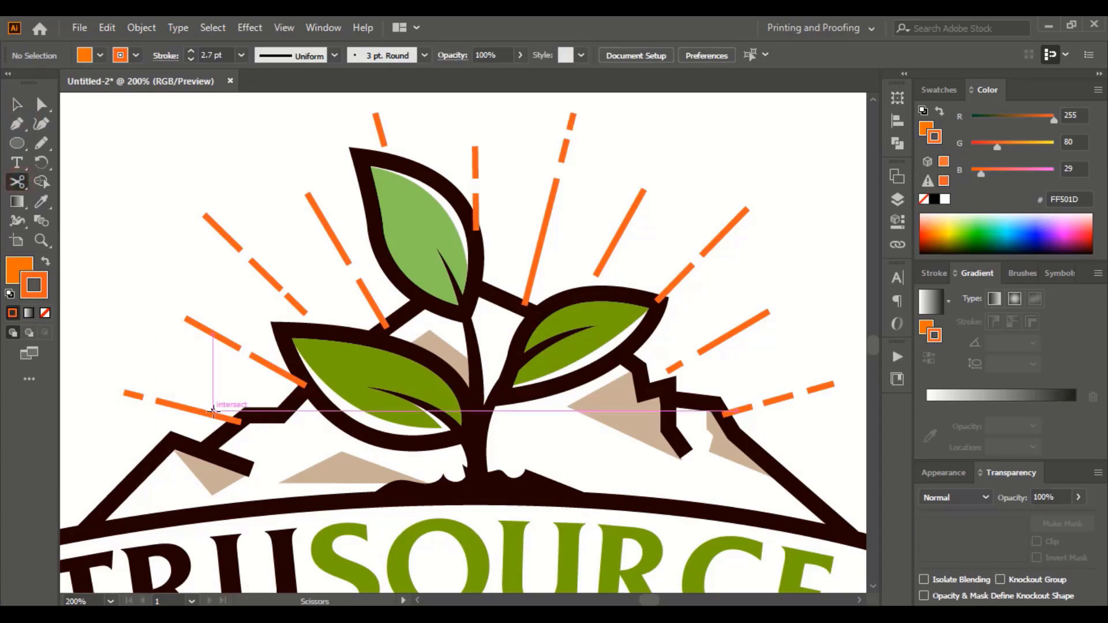
left_click(216, 416)
left_click(16, 104)
left_click(124, 271)
left_click(232, 422)
key("Delete")
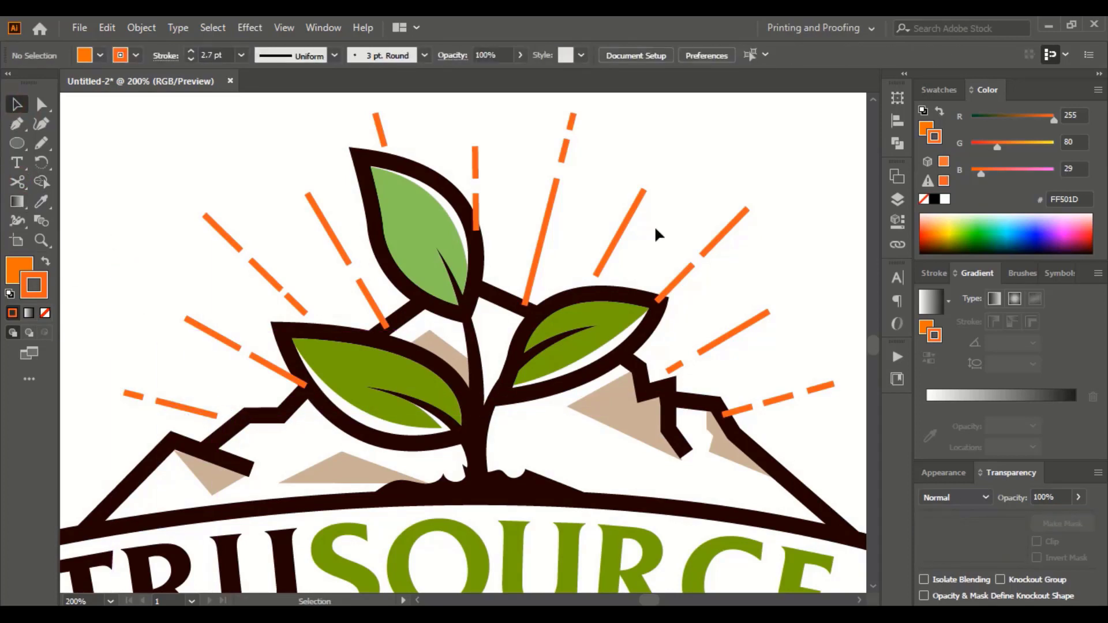
Select all the orange ray dashes and expand their strokes into filled shapes.
left_click_drag(256, 259, 331, 288)
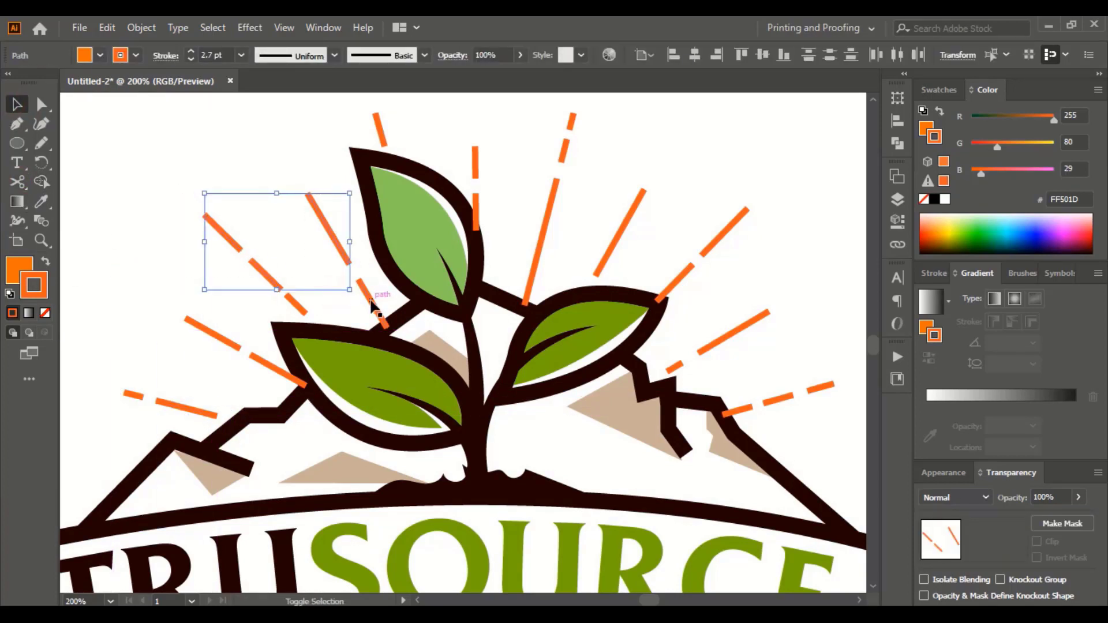
left_click(234, 345, "shift")
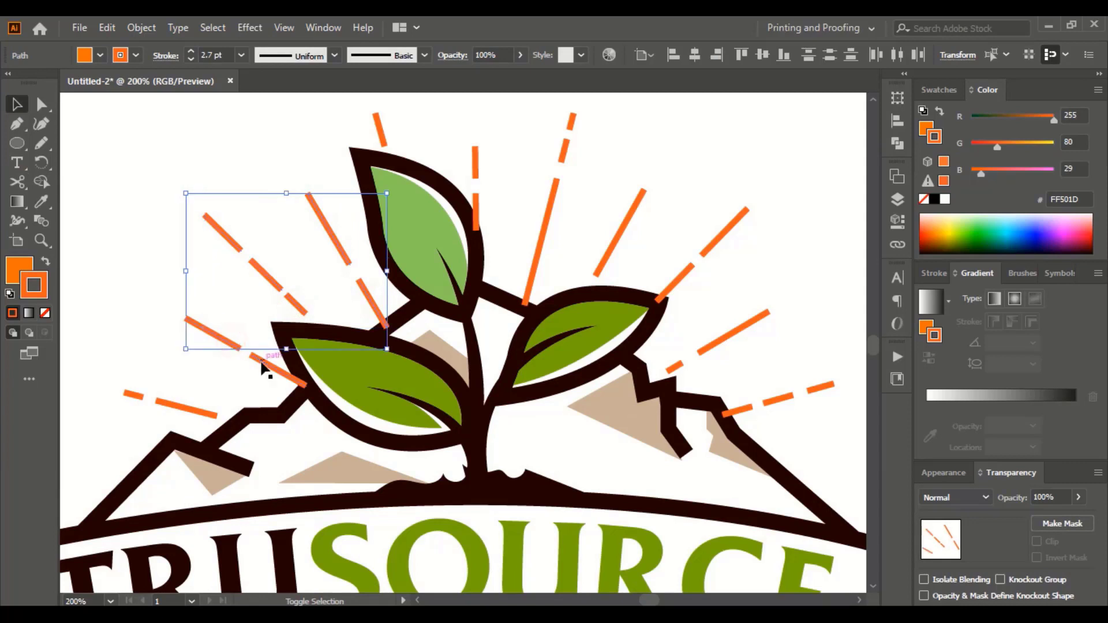
left_click(198, 409, "shift")
left_click(130, 395, "shift")
left_click(381, 131, "shift")
left_click(474, 170, "shift")
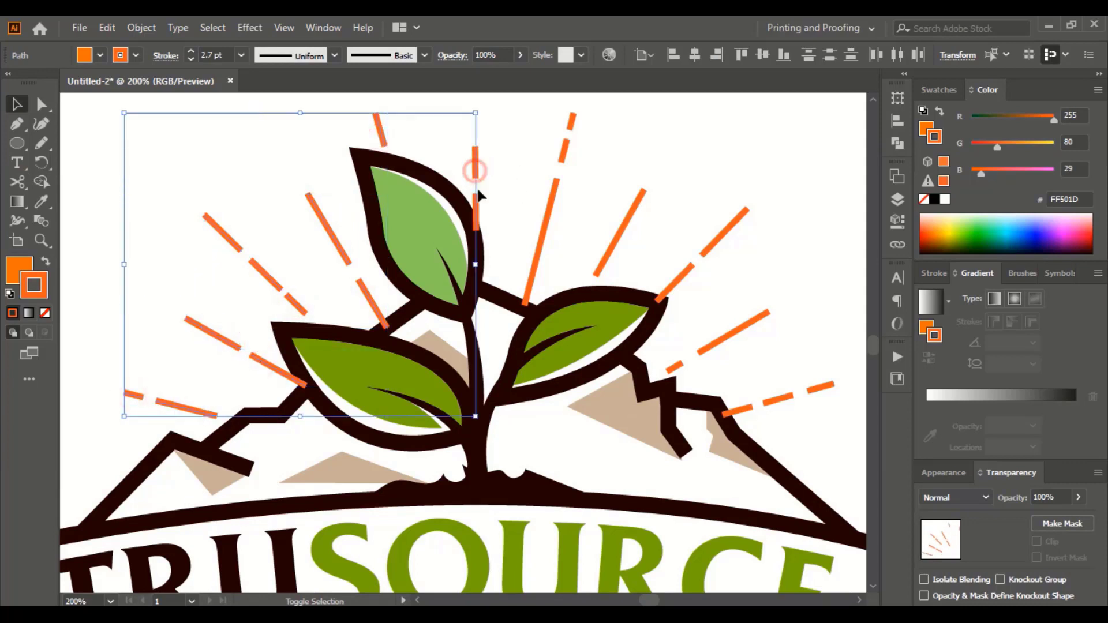
left_click(571, 125, "shift")
left_click(564, 151, "shift")
left_click(622, 230, "shift")
left_click(685, 278, "shift")
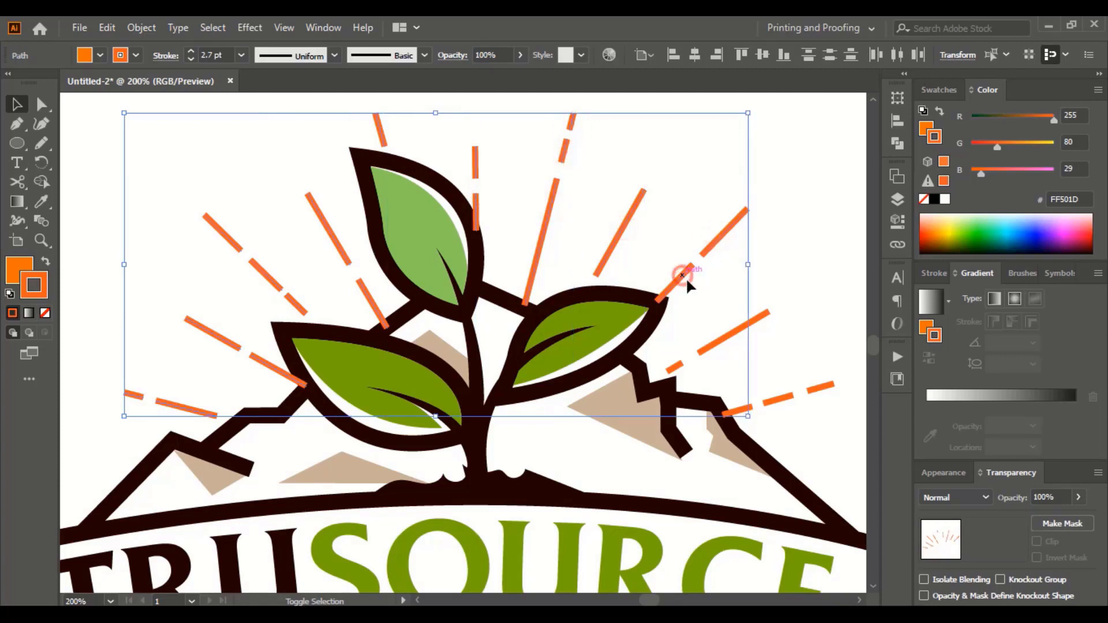
left_click(727, 346, "shift")
left_click(674, 367, "shift")
left_click(809, 390, "shift")
left_click(788, 395, "shift")
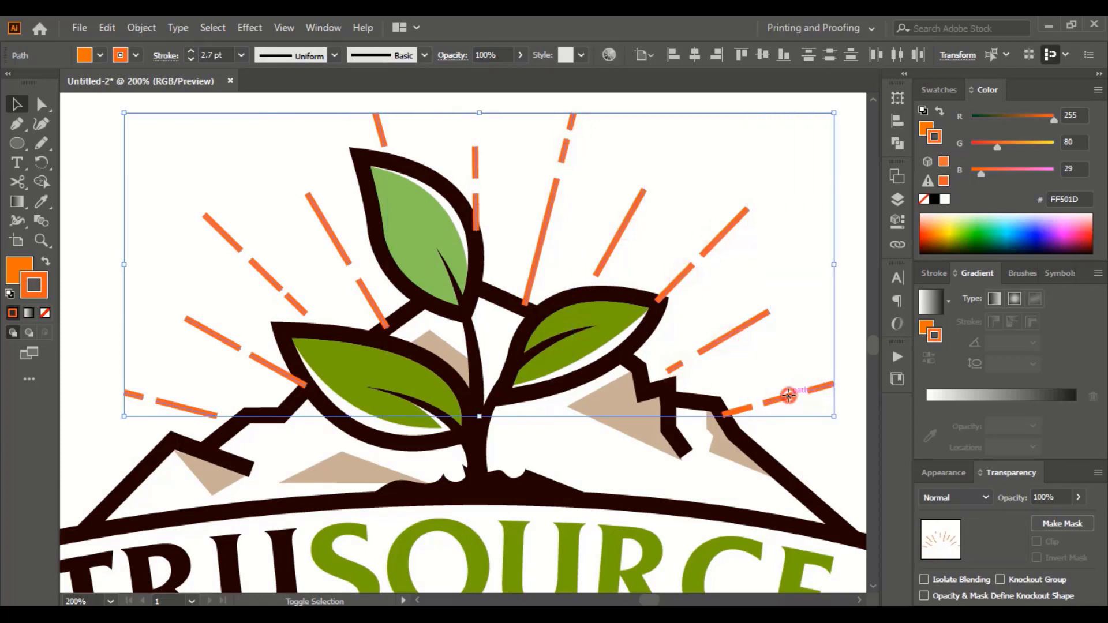
key("ctrl+minus")
key("ctrl+minus")
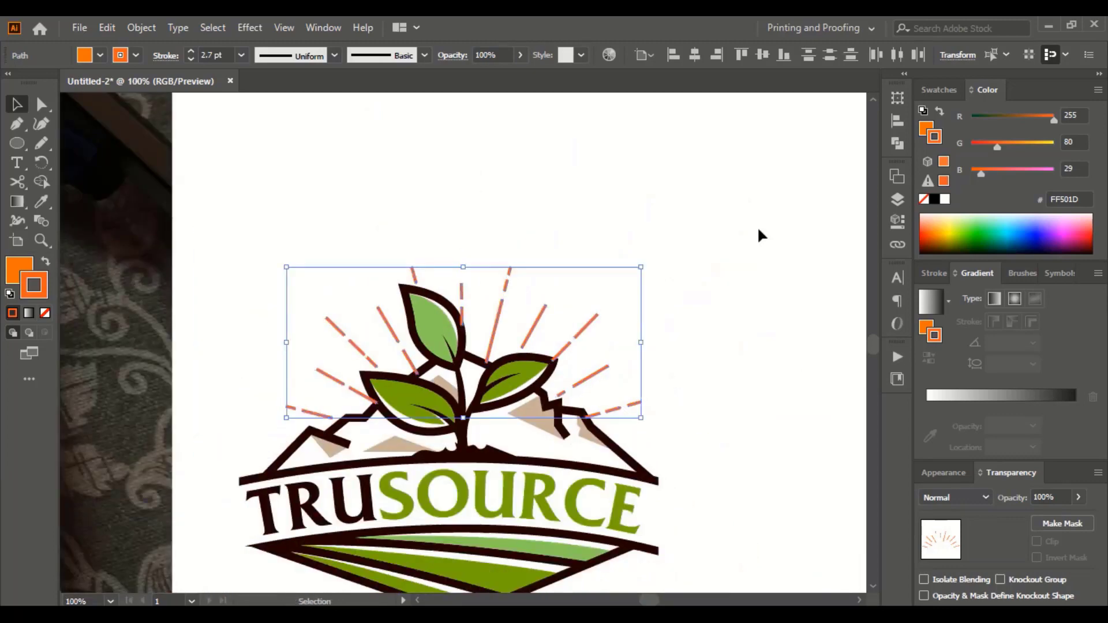
left_click(140, 27)
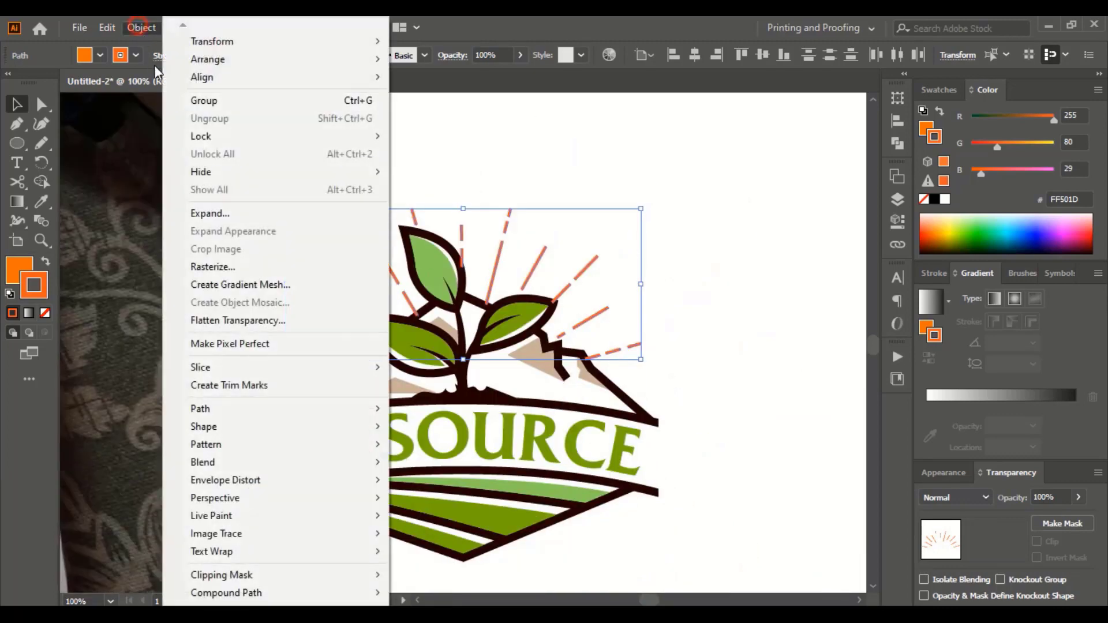
left_click(211, 208)
left_click(506, 409)
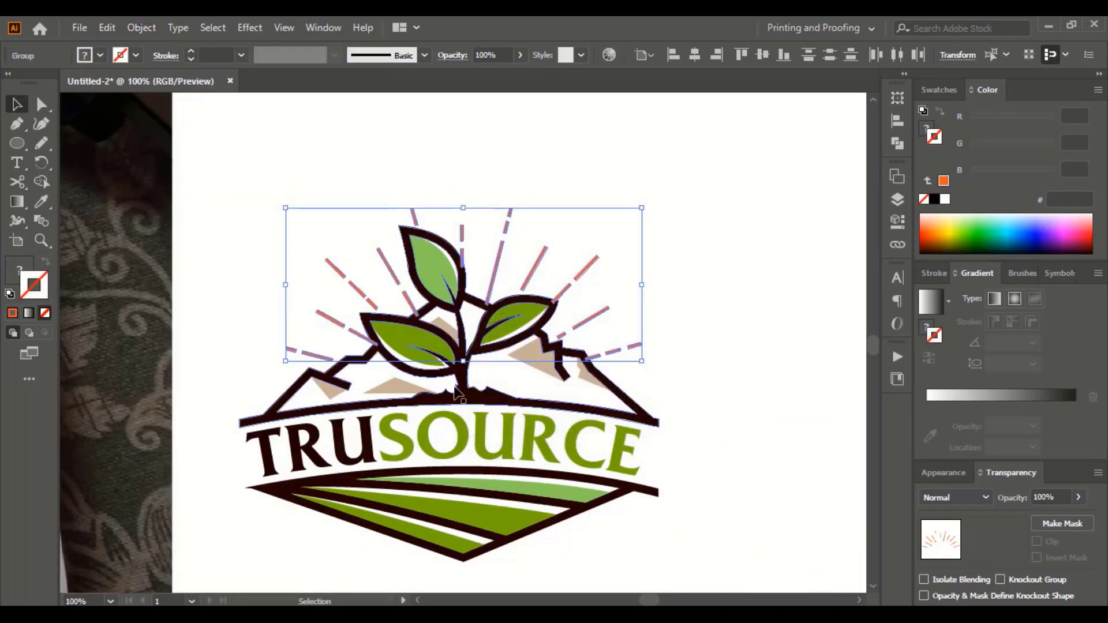
Recolour the expanded rays with the mountain shading's tan using the Eyedropper, and unite them with Pathfinder.
left_click(41, 202)
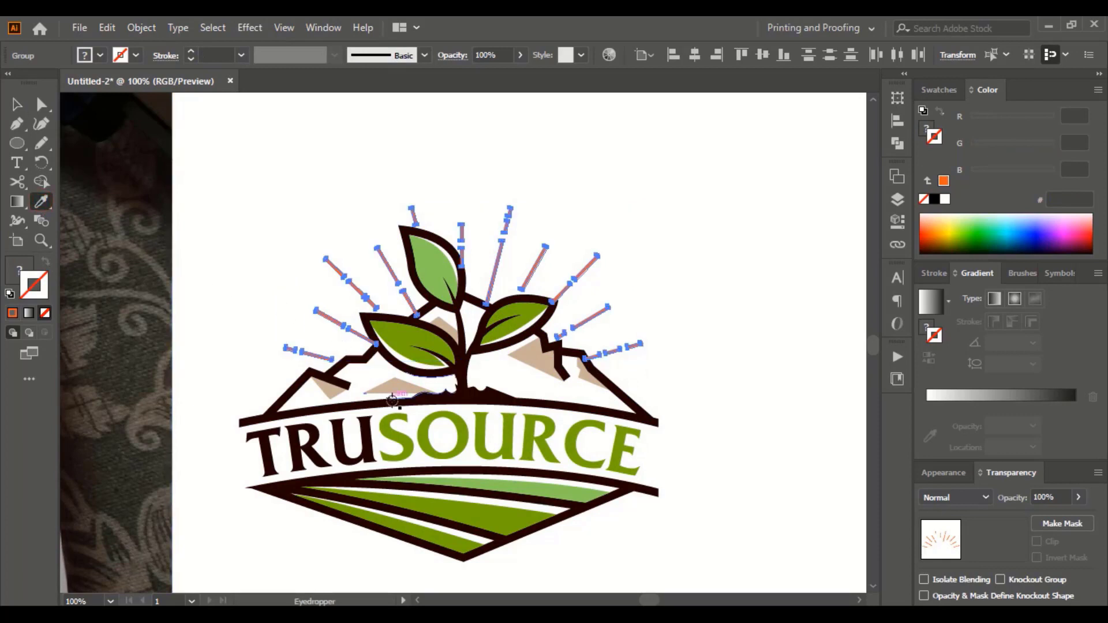
left_click(382, 387)
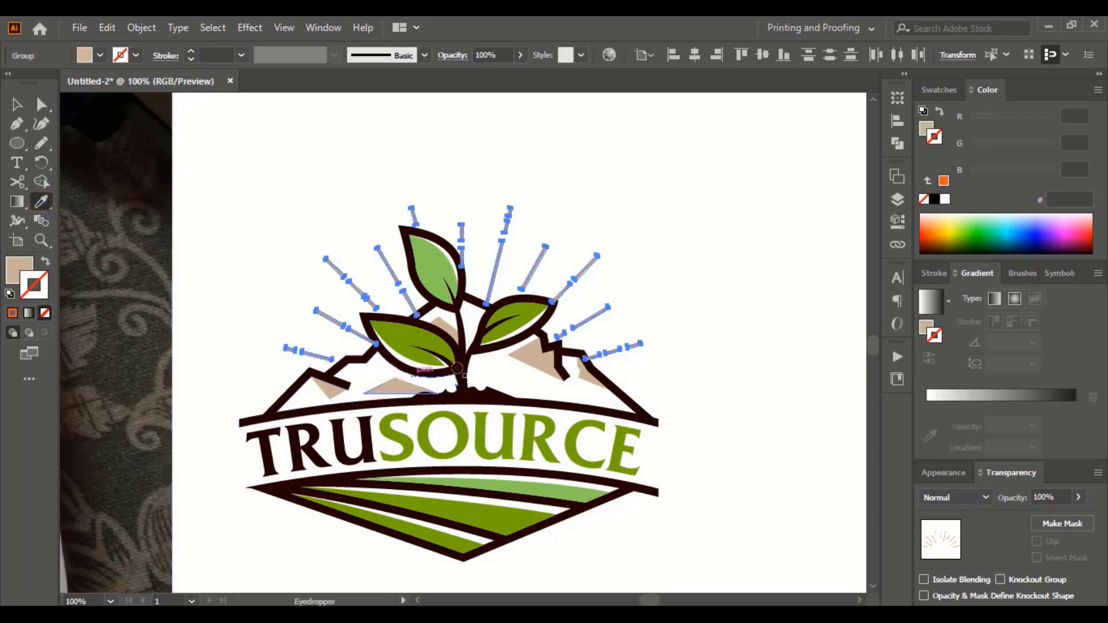
left_click(897, 143)
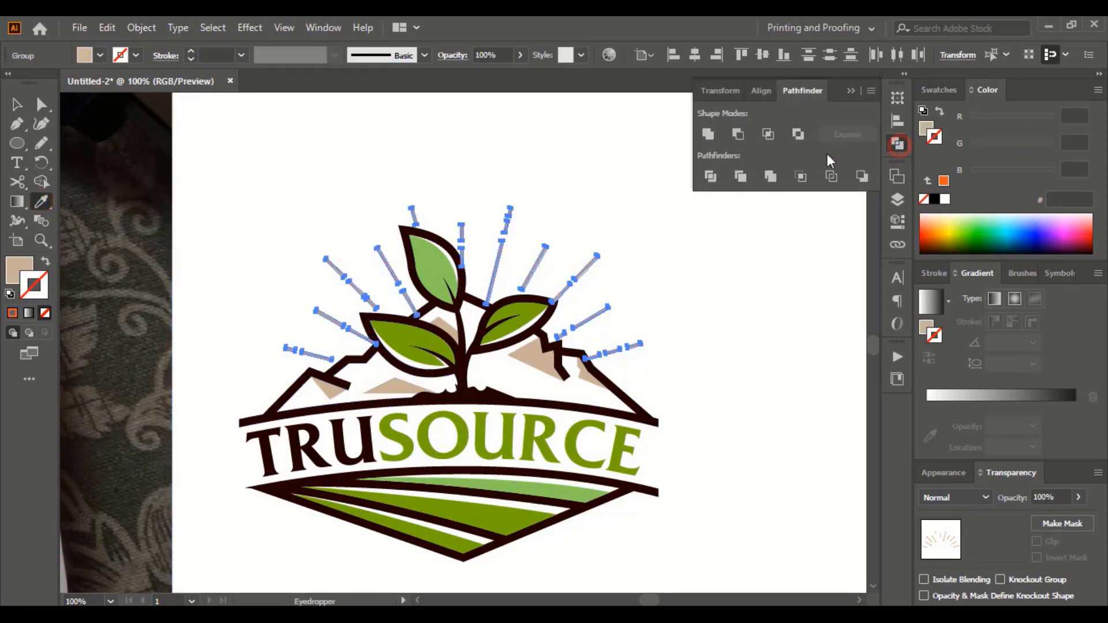
left_click(708, 134)
left_click(851, 90)
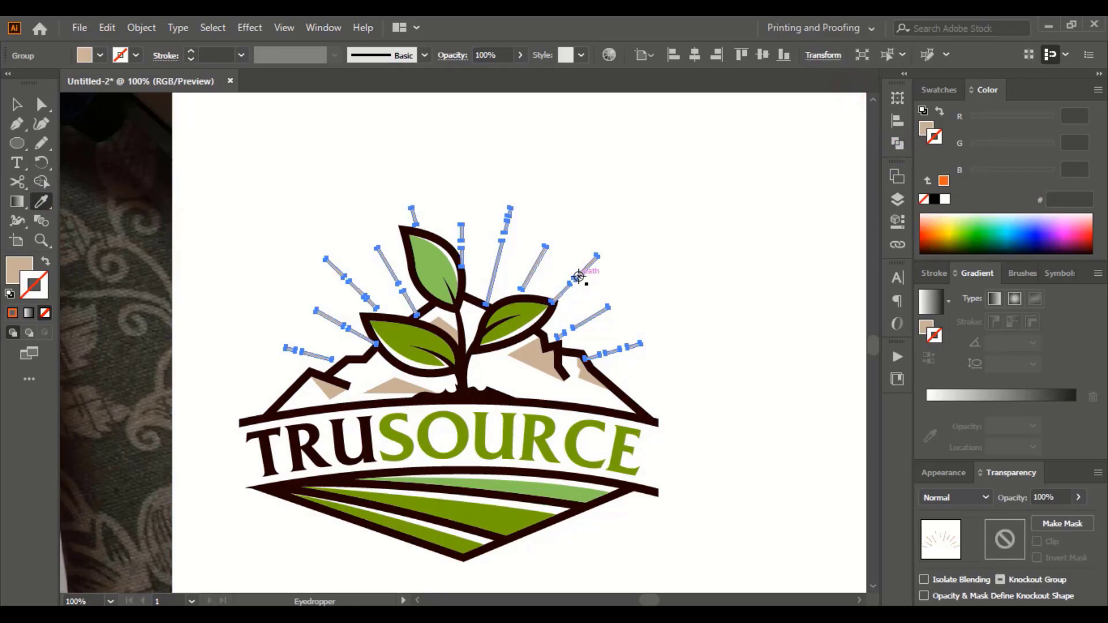
Send the tan rays to the back of the artwork and deselect them.
key("v")
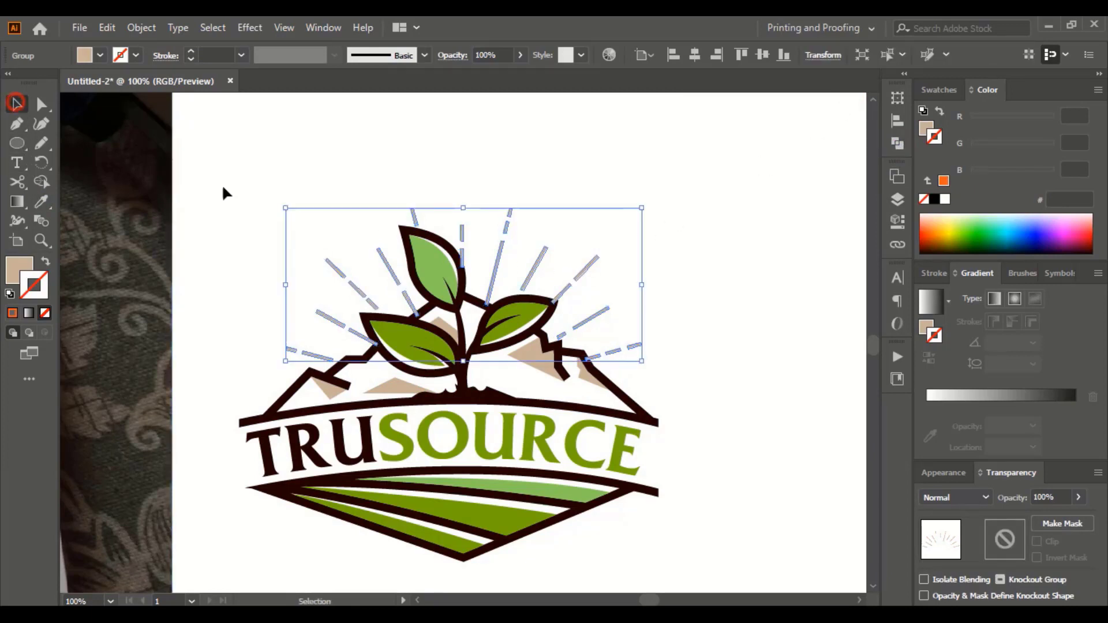
right_click(527, 273)
mouse_move(611, 478)
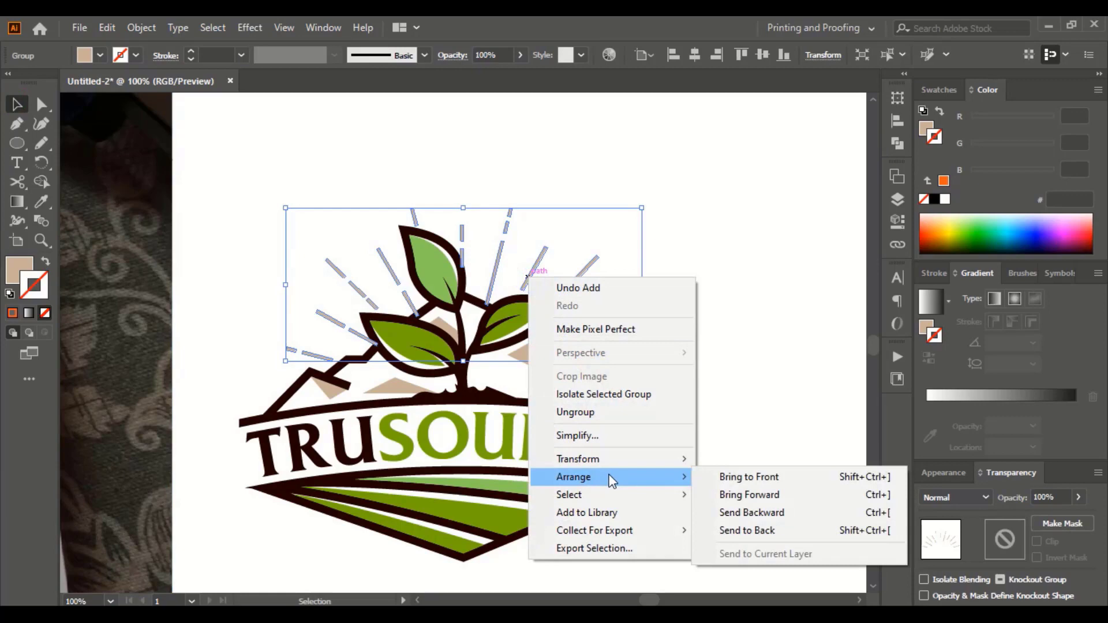
left_click(745, 532)
left_click(697, 278)
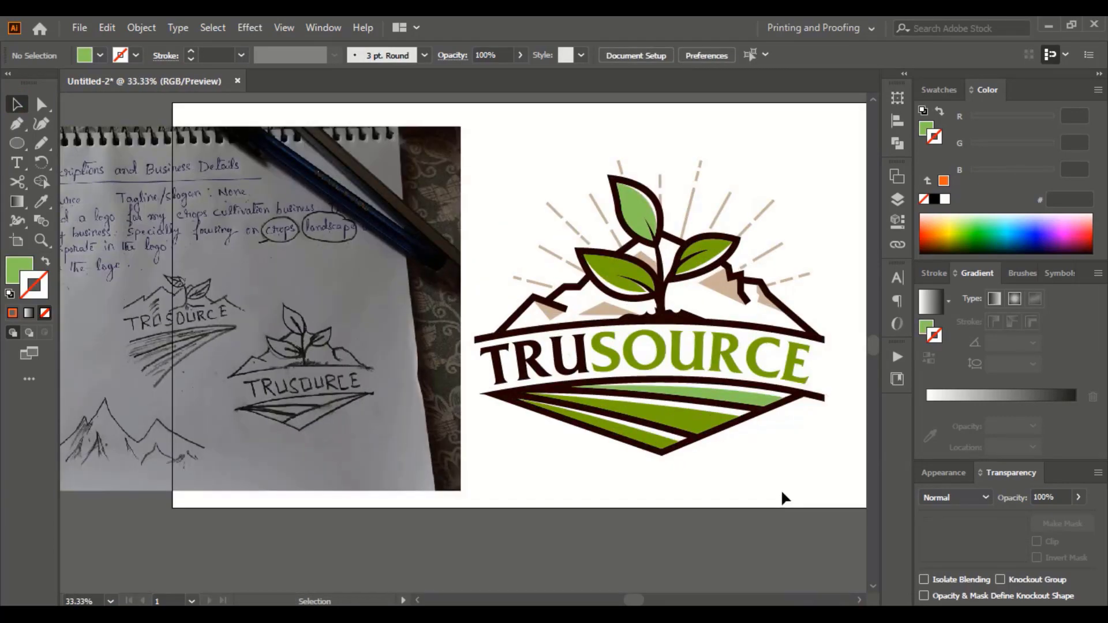
scroll(781, 492, "up", 2)
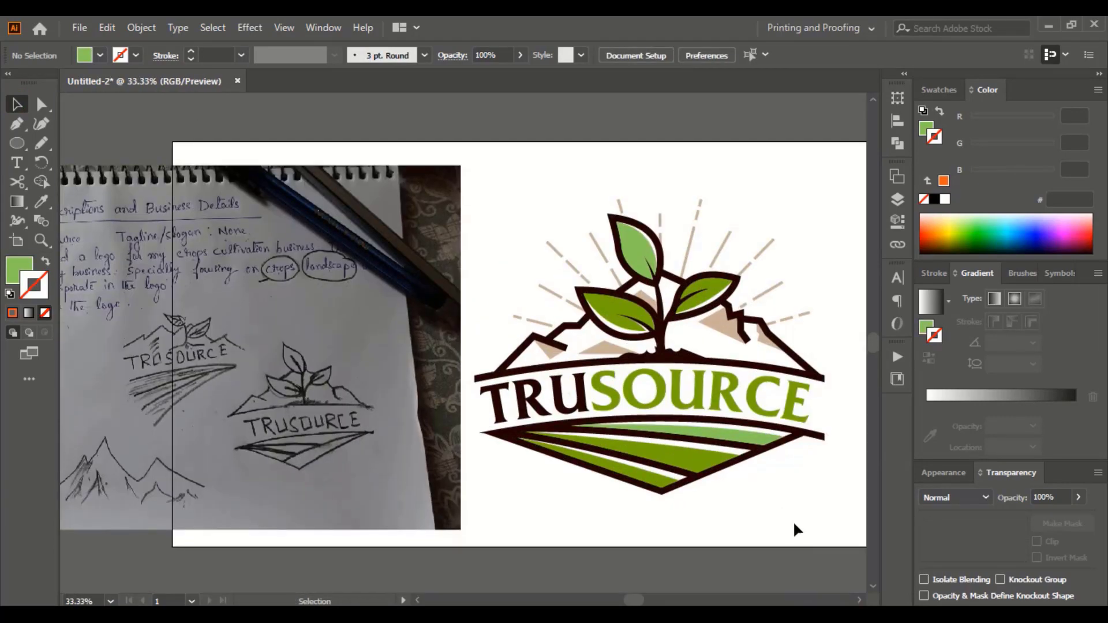
left_click(859, 600)
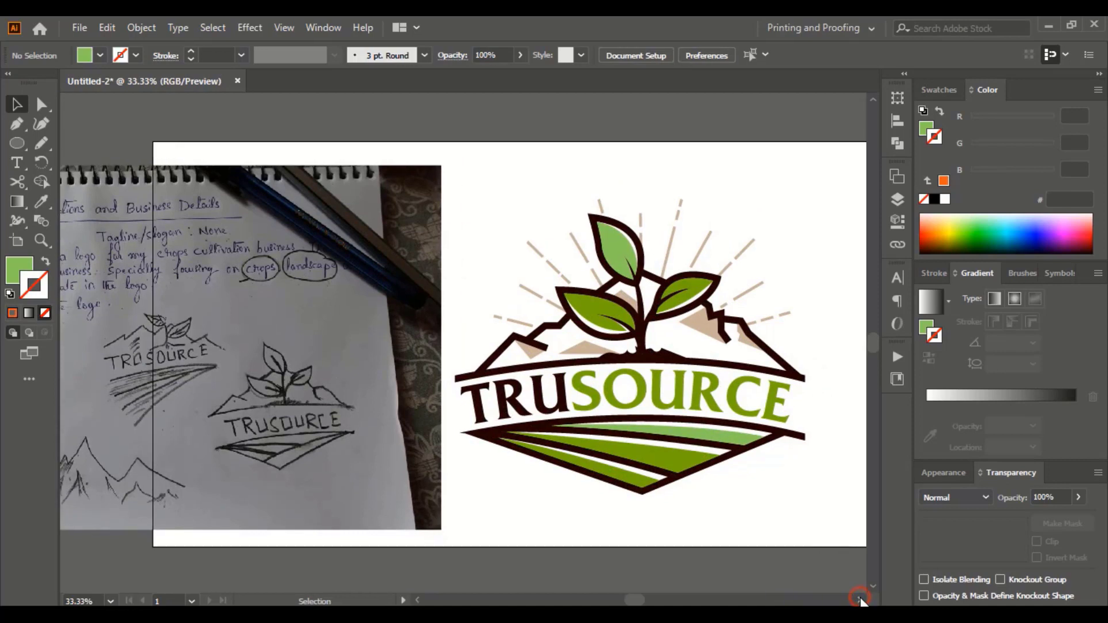
left_click(859, 600)
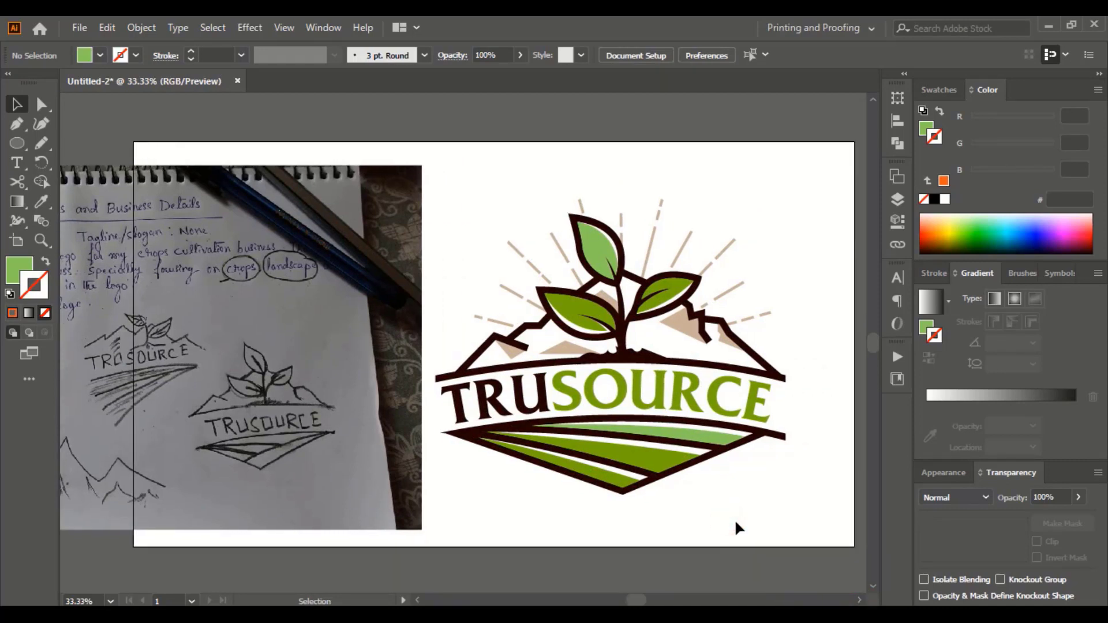